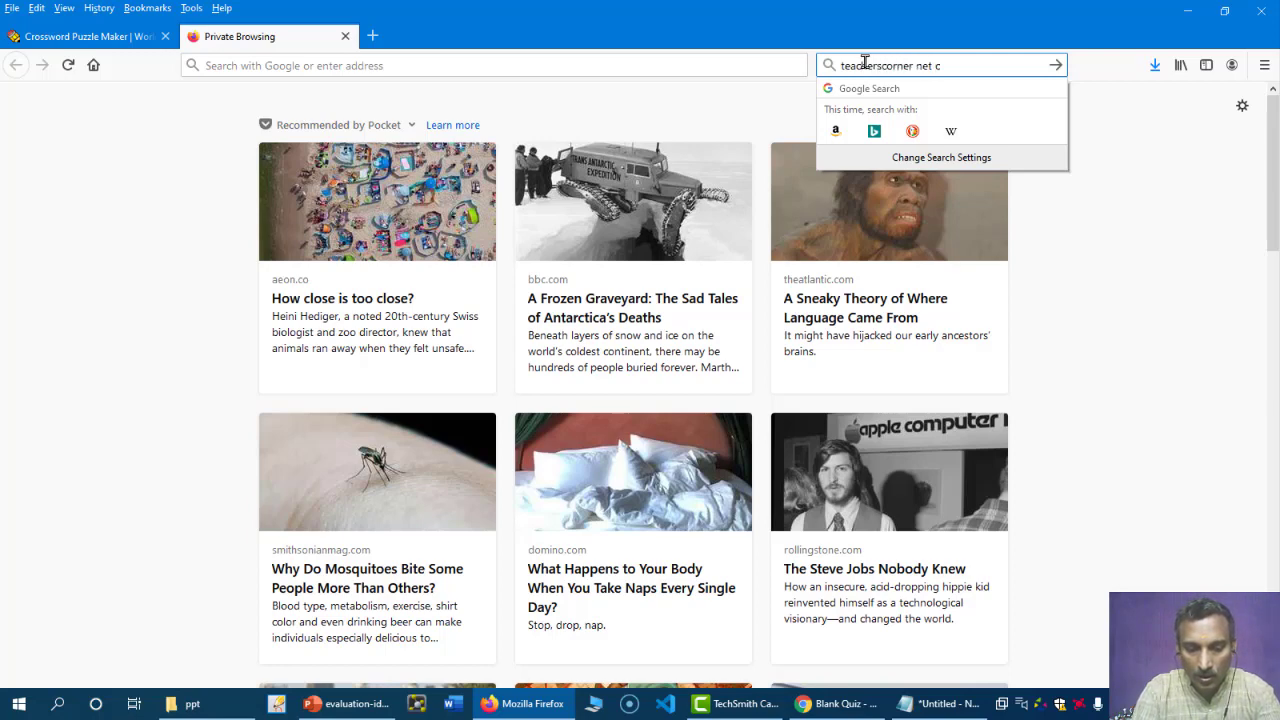
Step: Search the web for "teacherscorner net crossword" and open The Teacher's Corner Crossword Puzzle Maker page from the results
type("rd")
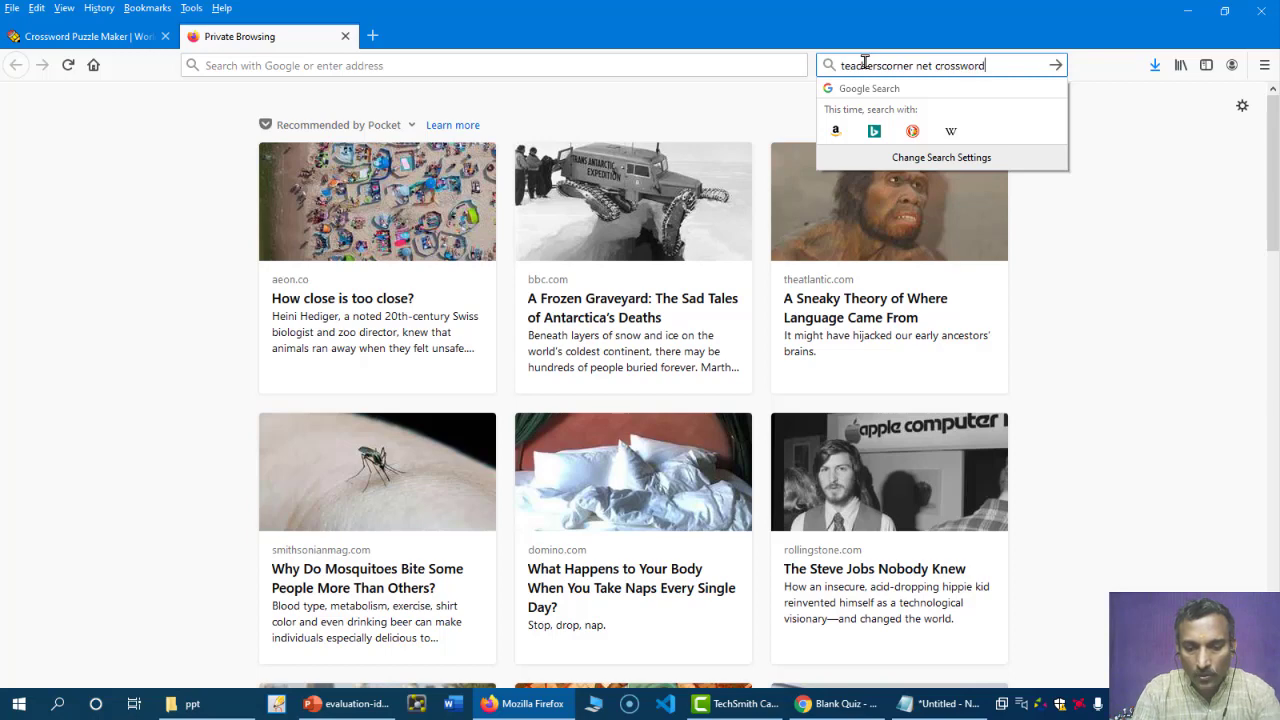
key("Return")
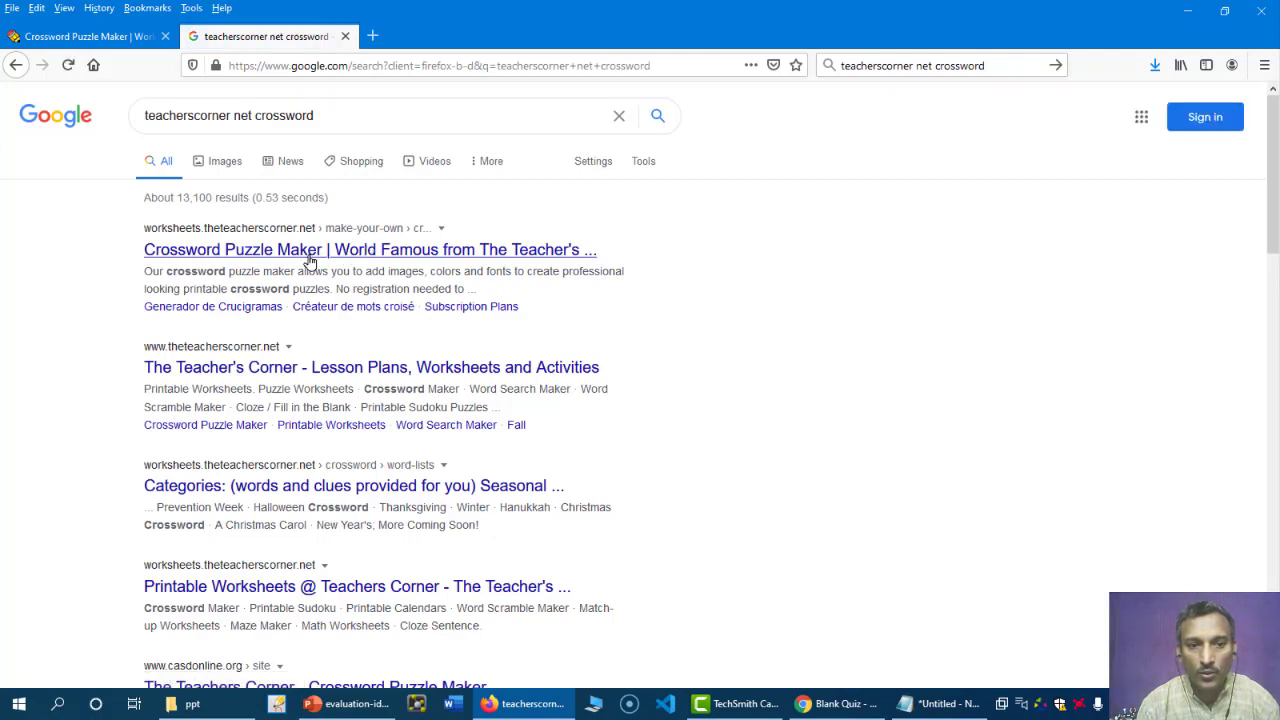
left_click(410, 257)
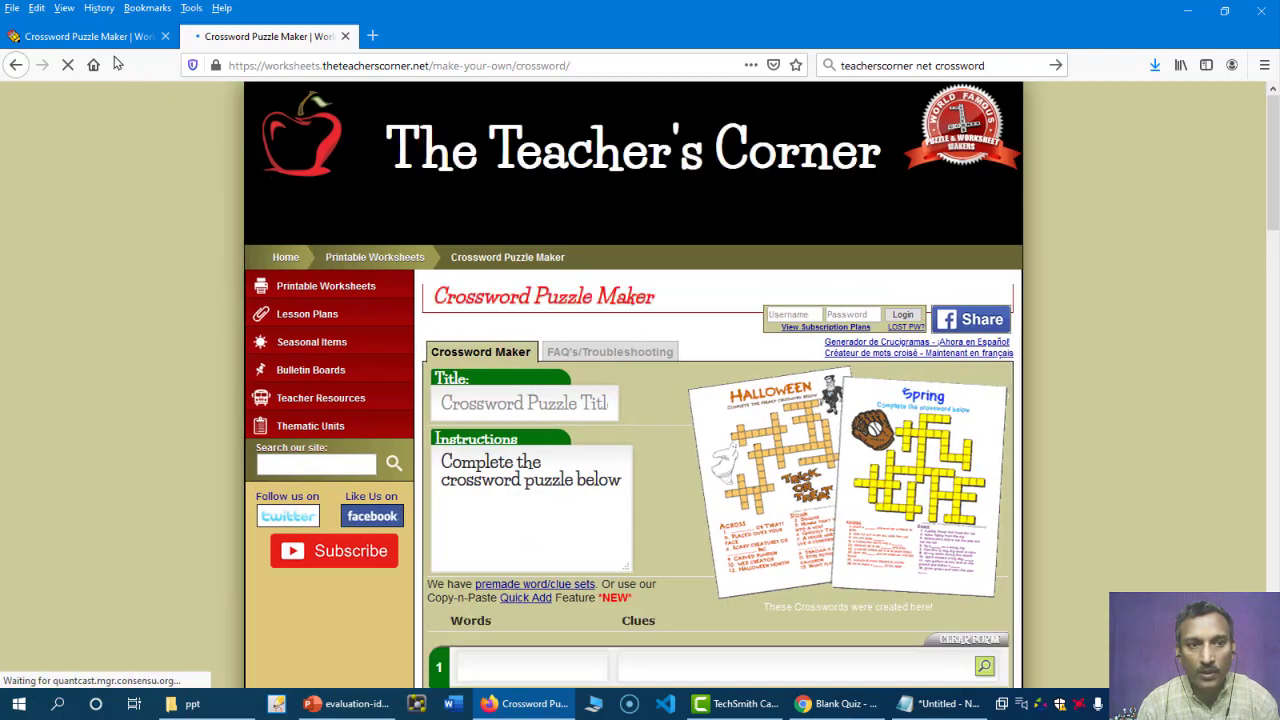
Step: Close the newly loaded duplicate Crossword Puzzle Maker tab and examine the word and clue rows in the remaining one
left_click(85, 36)
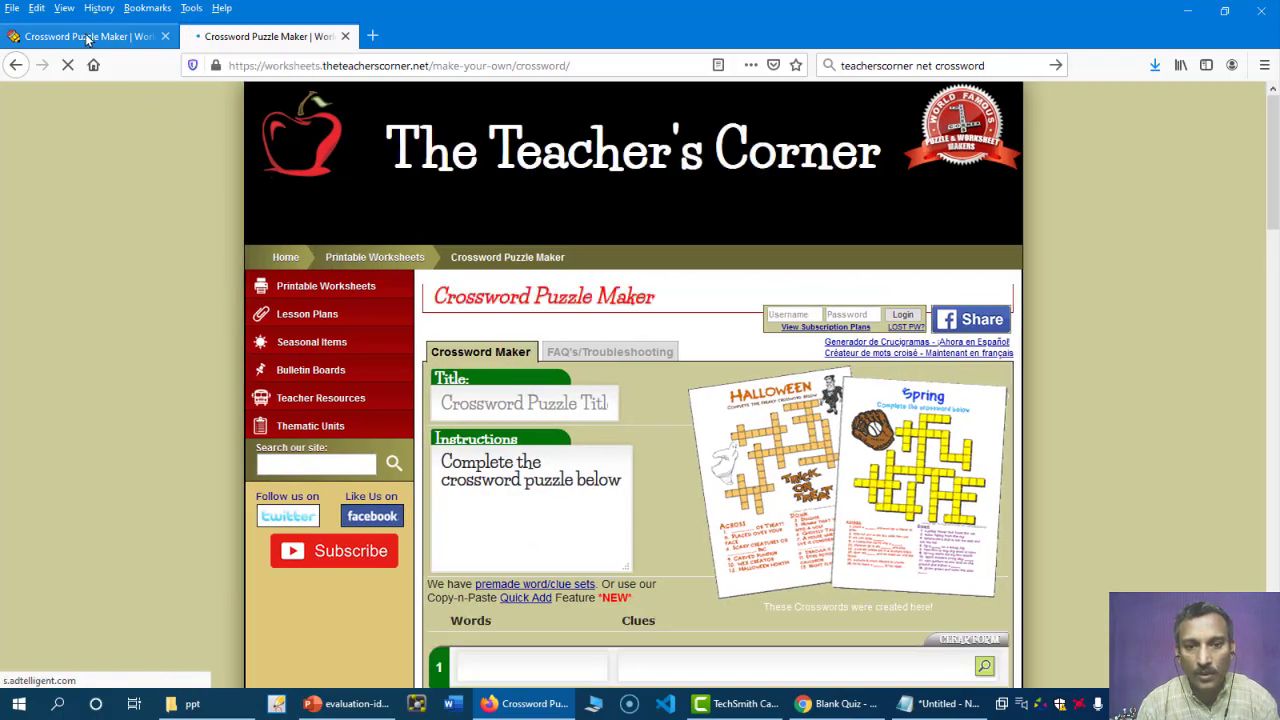
left_click(263, 37)
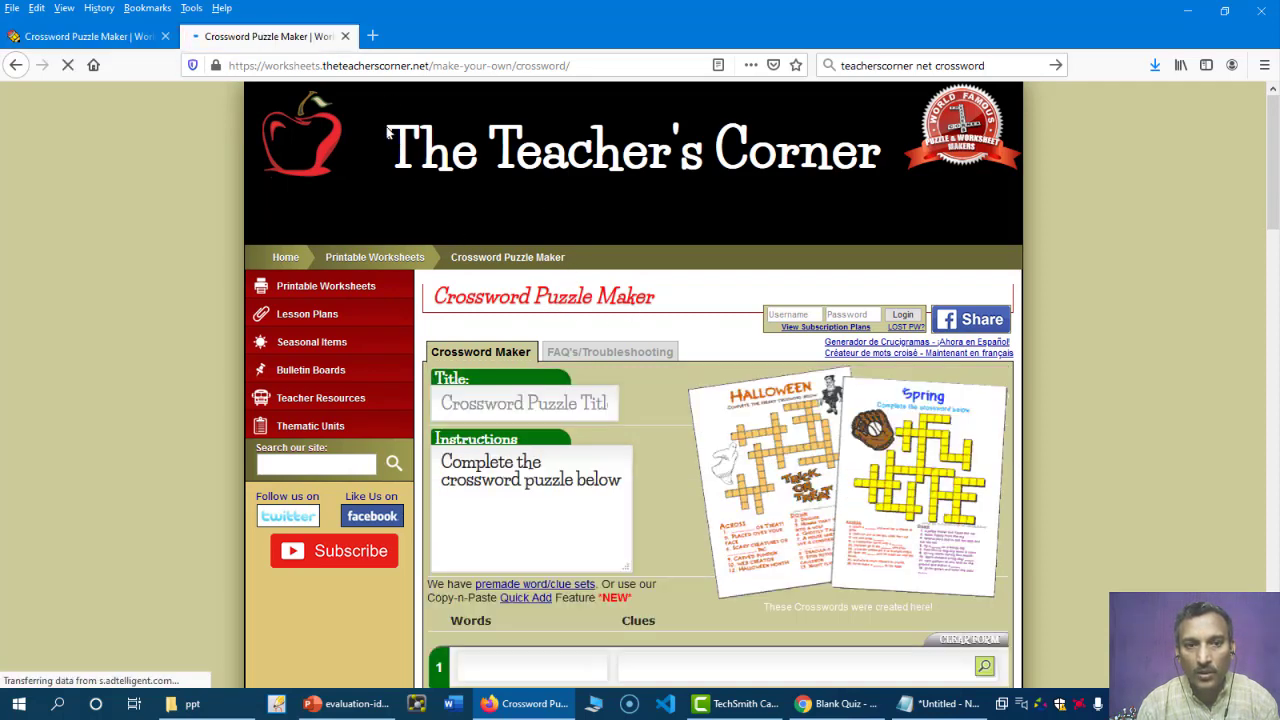
left_click(346, 36)
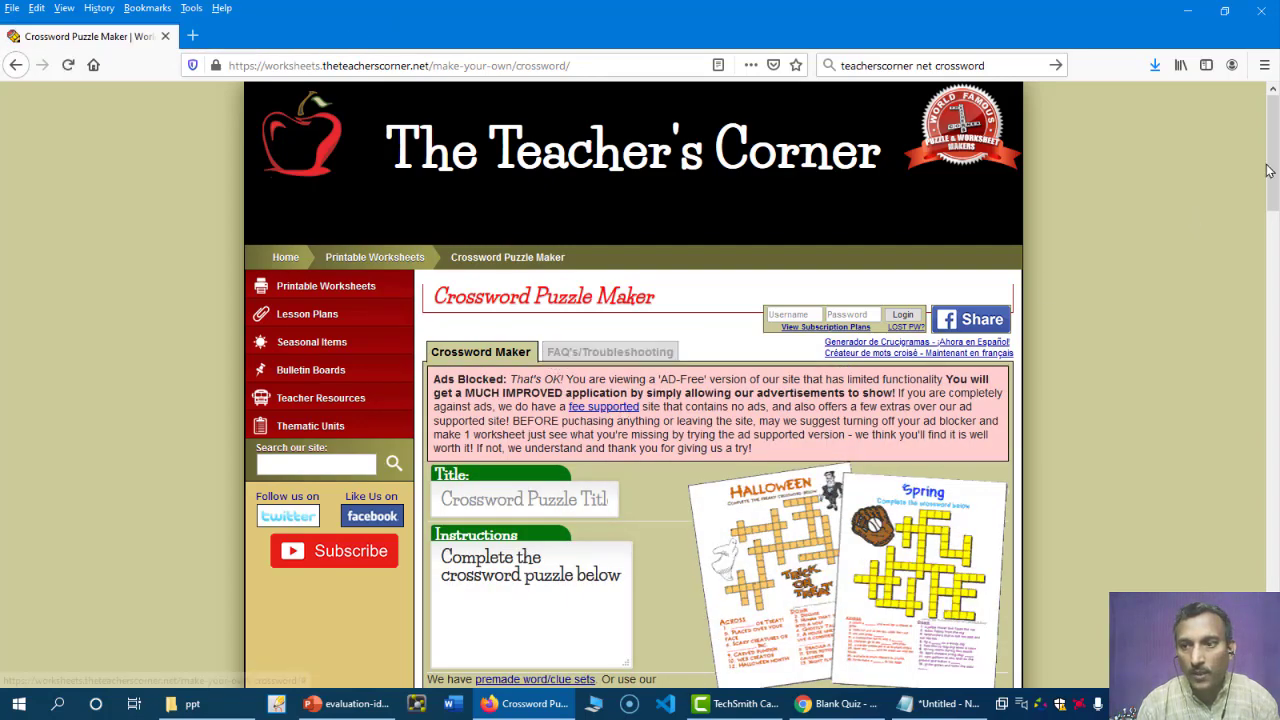
left_click_drag(1275, 140, 1266, 234)
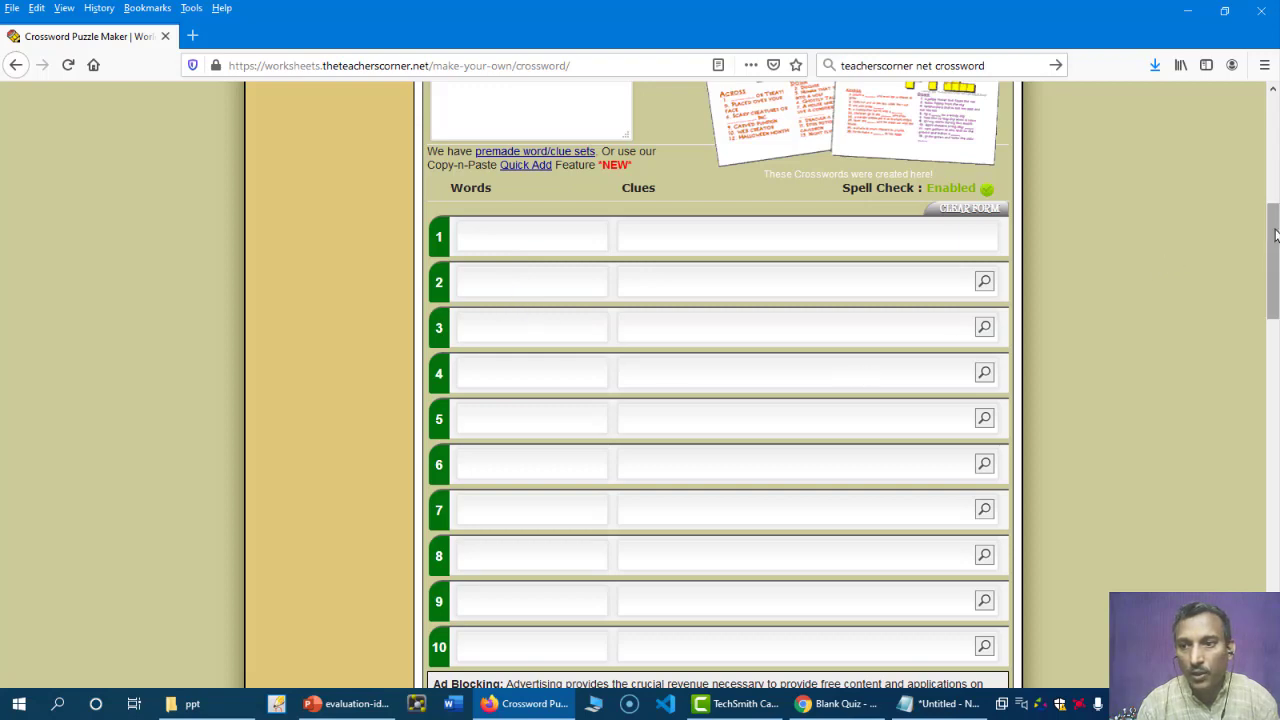
scroll(1273, 237, "down", 3)
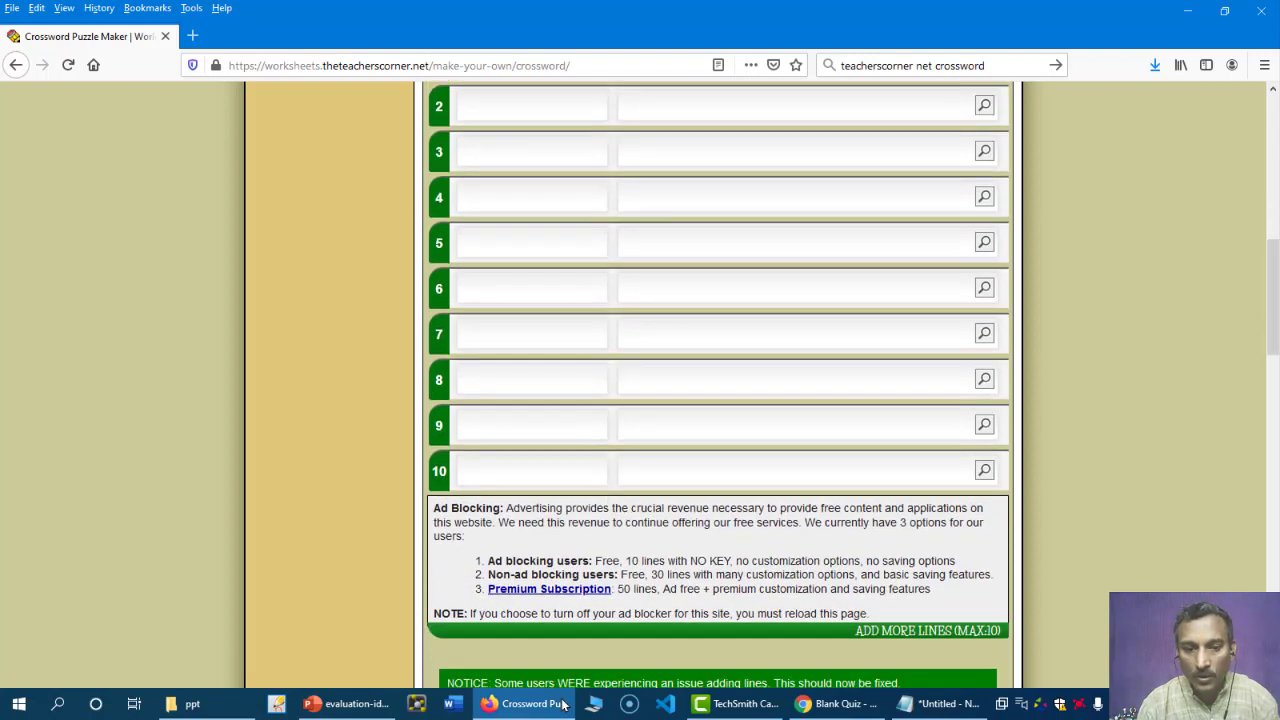
Step: Switch to PowerPoint, present slides 17 to 20 on entering crossword words and clues, and end the show while continuing the recording
left_click(378, 706)
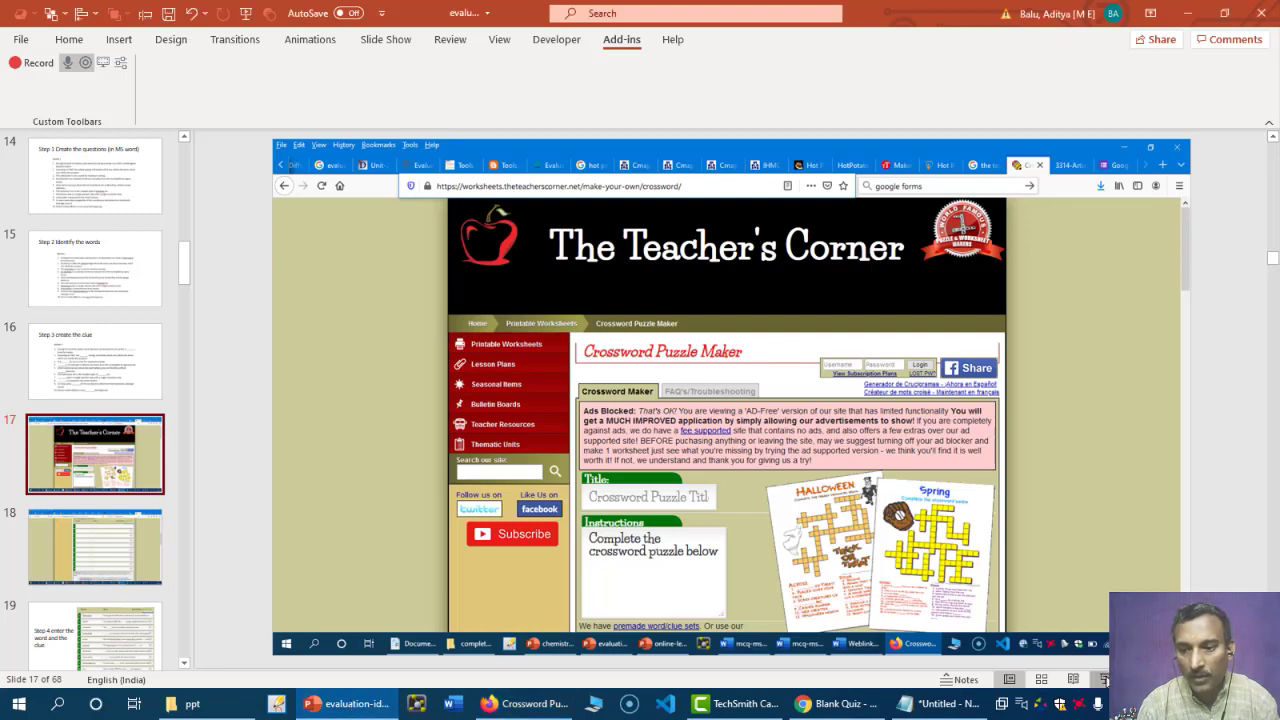
left_click(1104, 679)
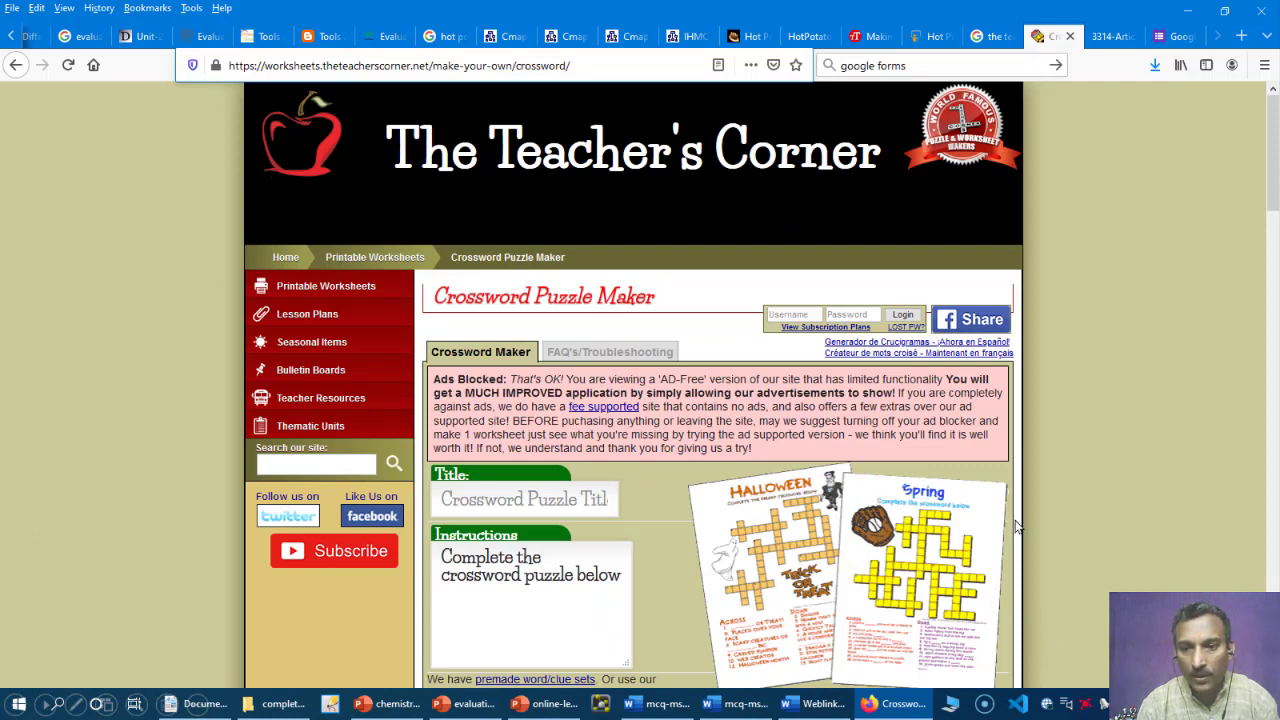
left_click(1213, 412)
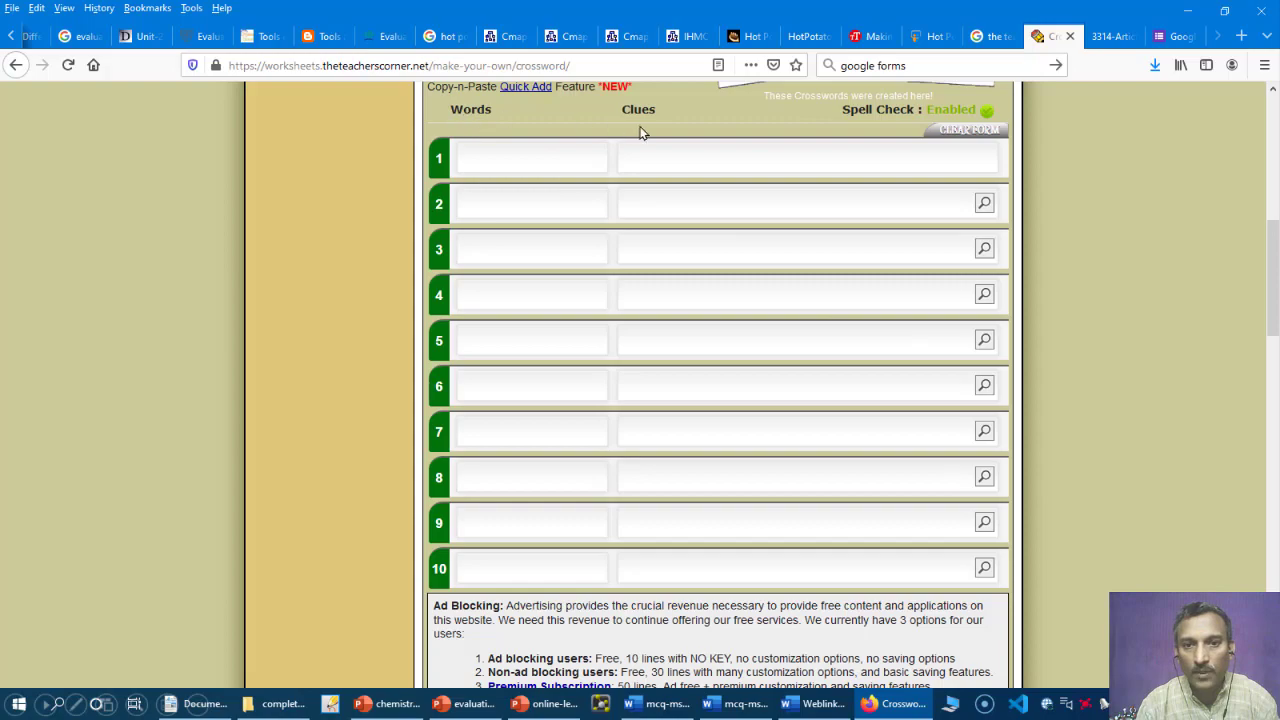
left_click(793, 162)
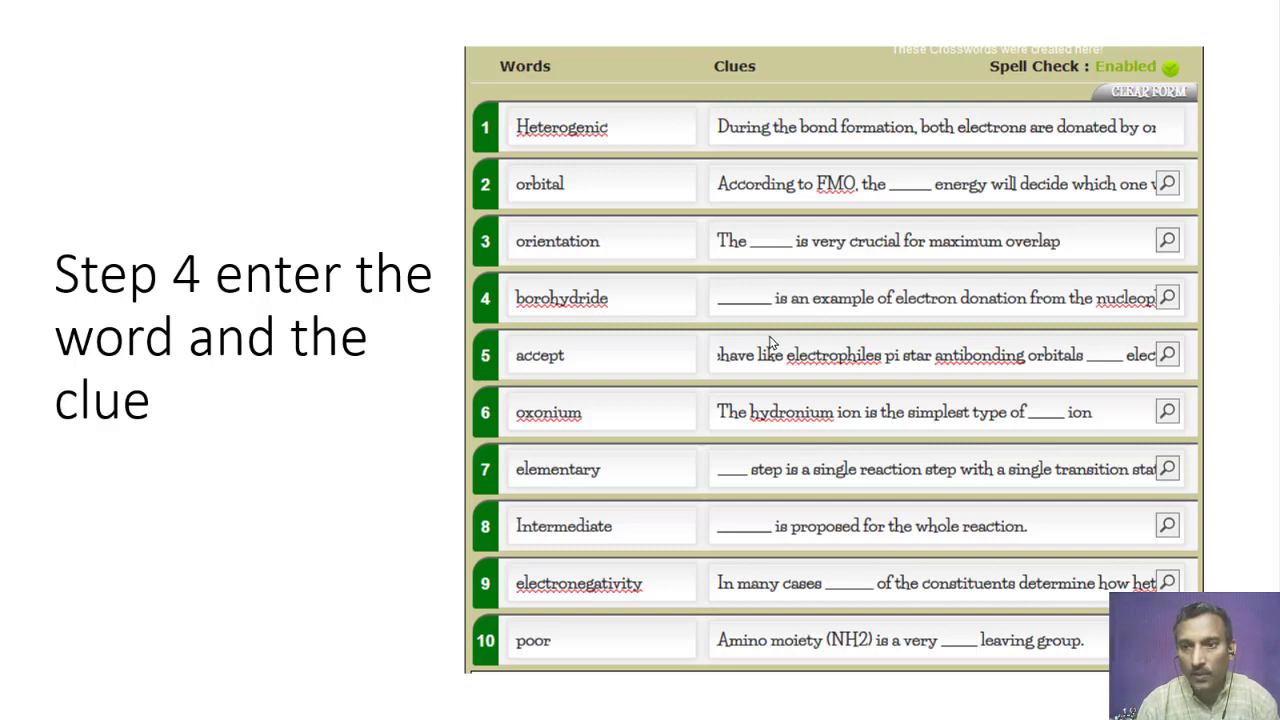
key("alt+Tab")
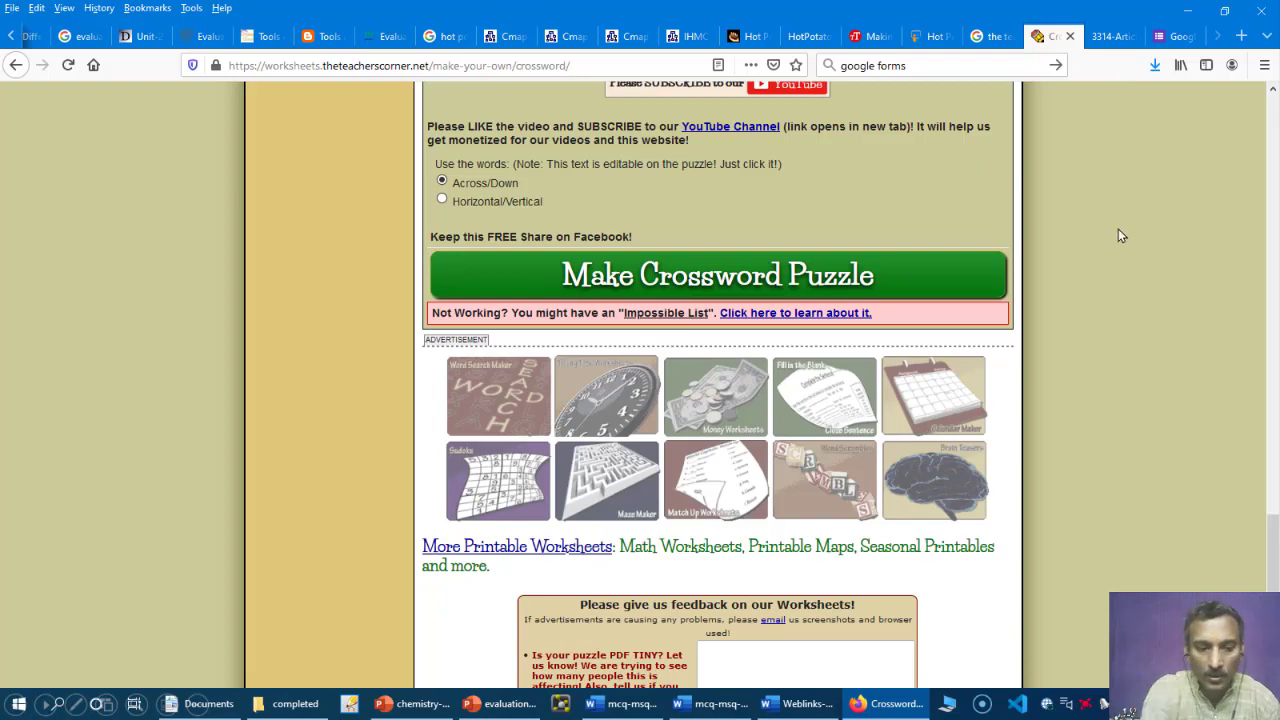
key("Escape")
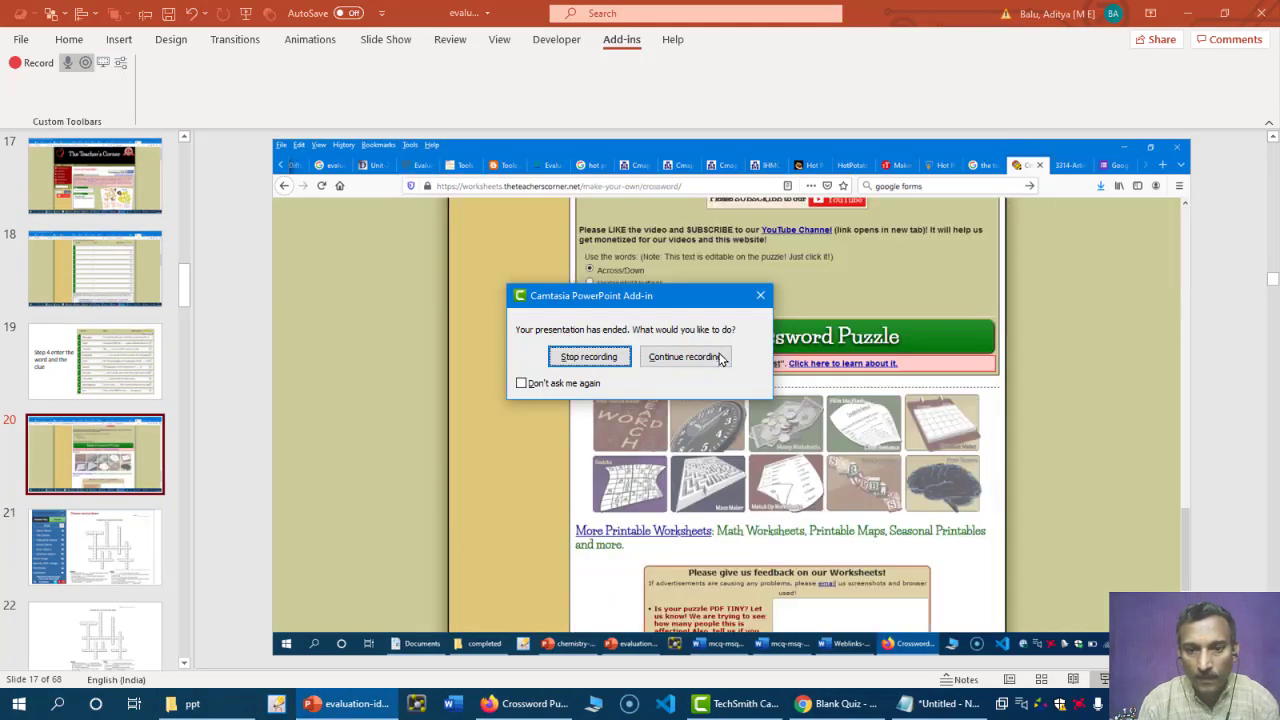
left_click(718, 360)
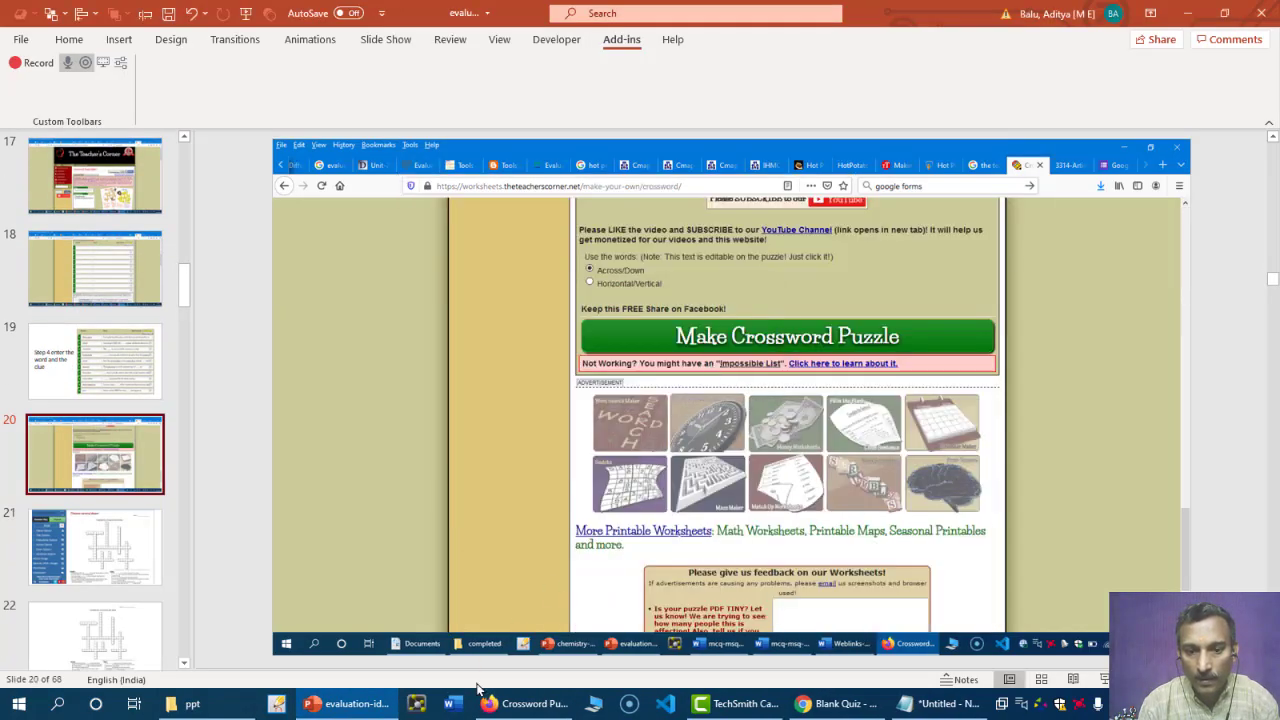
Step: Switch to Firefox and examine the Across/Down and Horizontal/Vertical choices above Make Crossword Puzzle
left_click(523, 706)
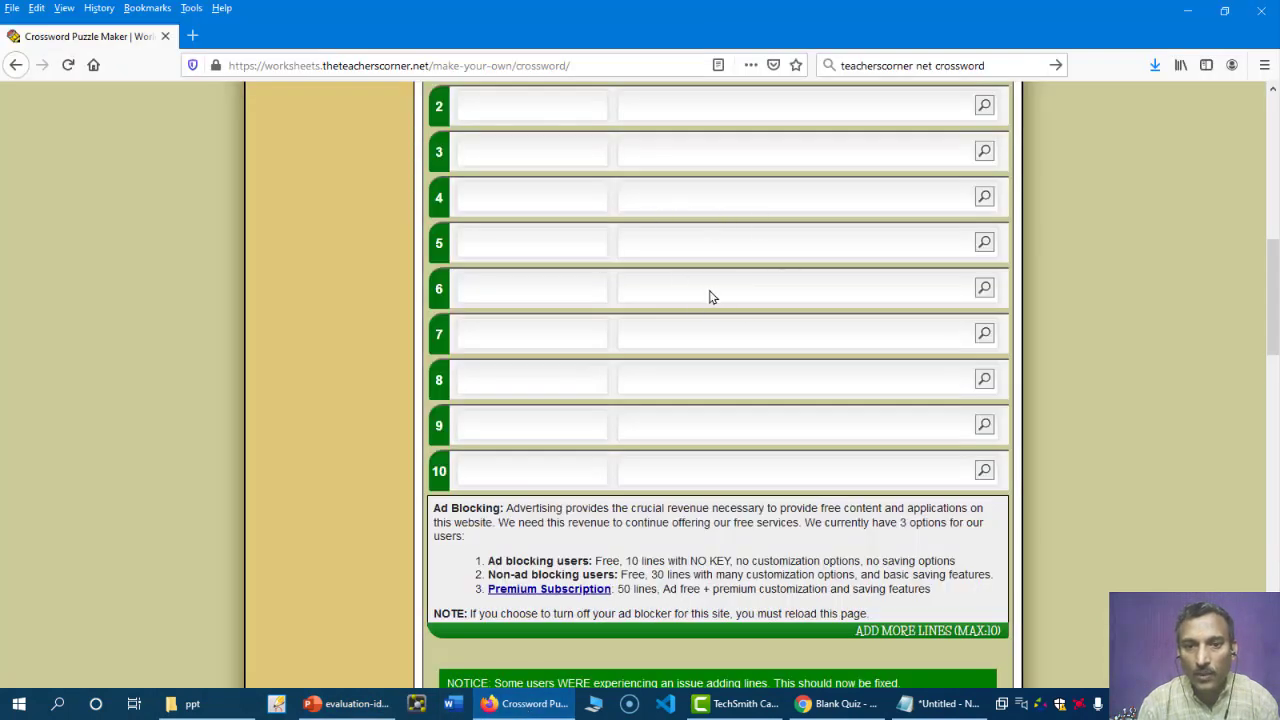
left_click_drag(1276, 255, 1274, 515)
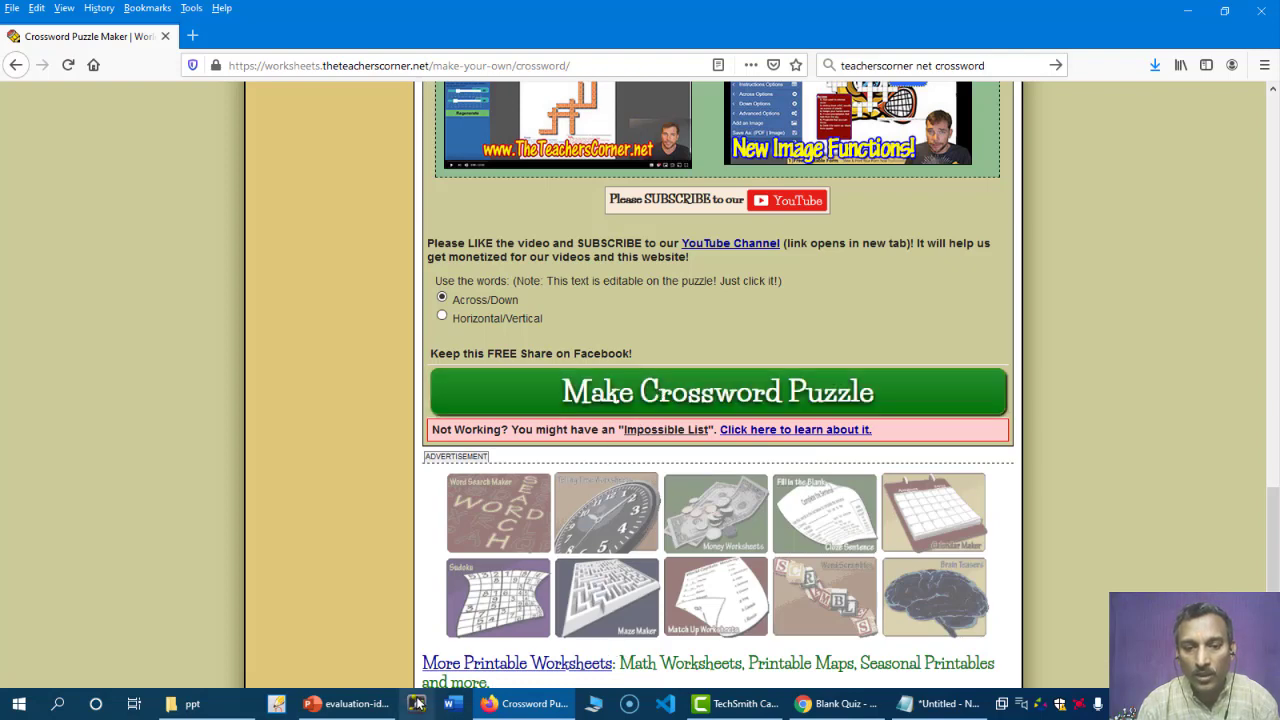
Step: Switch to PowerPoint, resume the slide show from slide 20, and review the customization menu, generated crossword and PDF slides
left_click(356, 703)
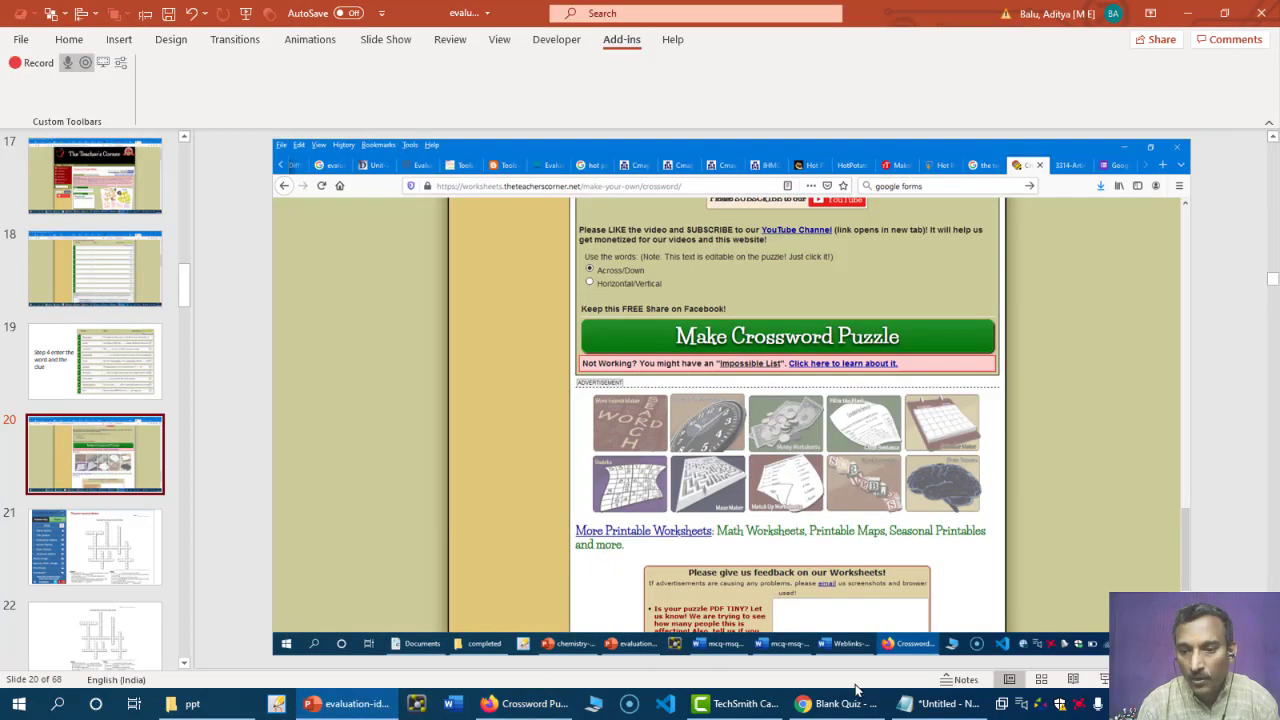
left_click(1104, 679)
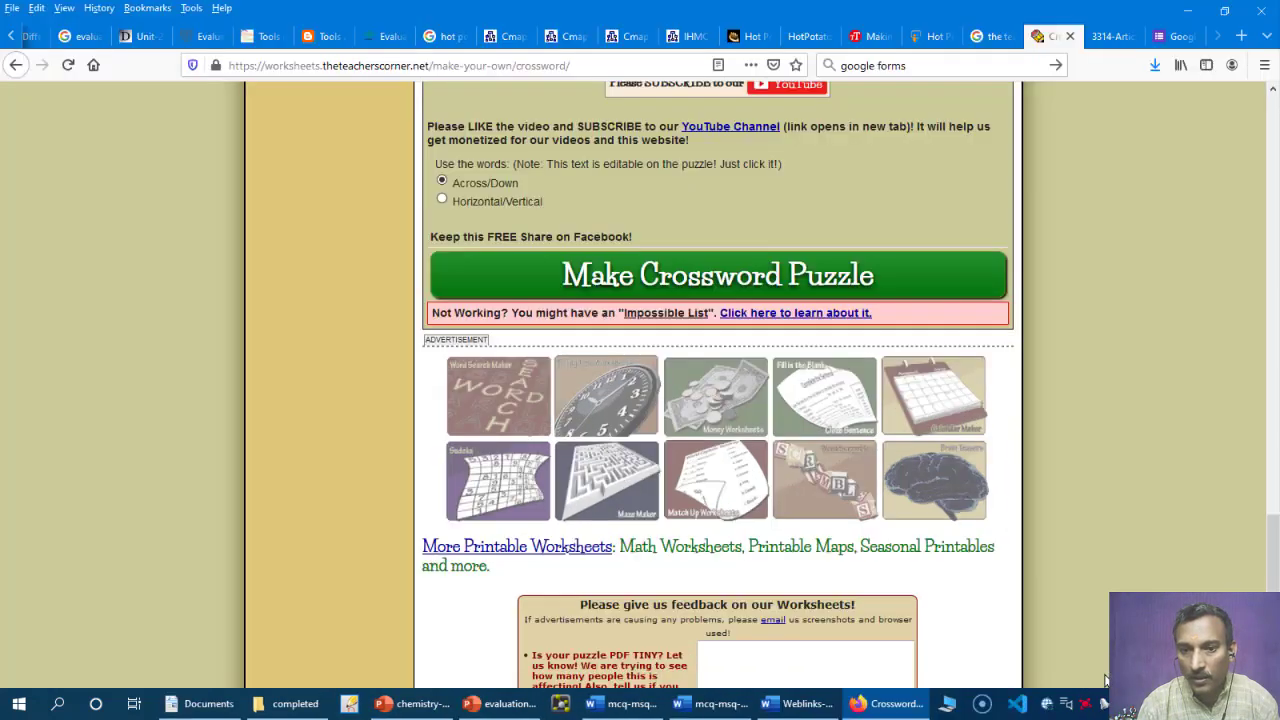
left_click(1018, 590)
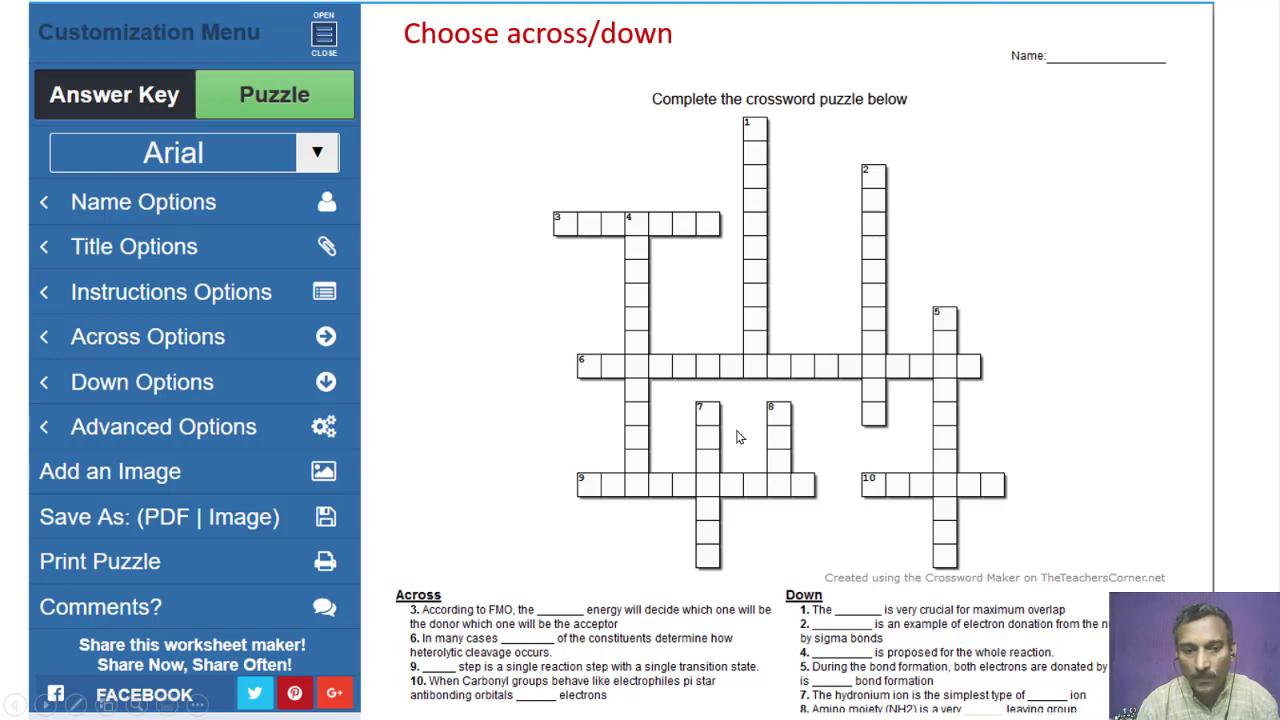
left_click(250, 522)
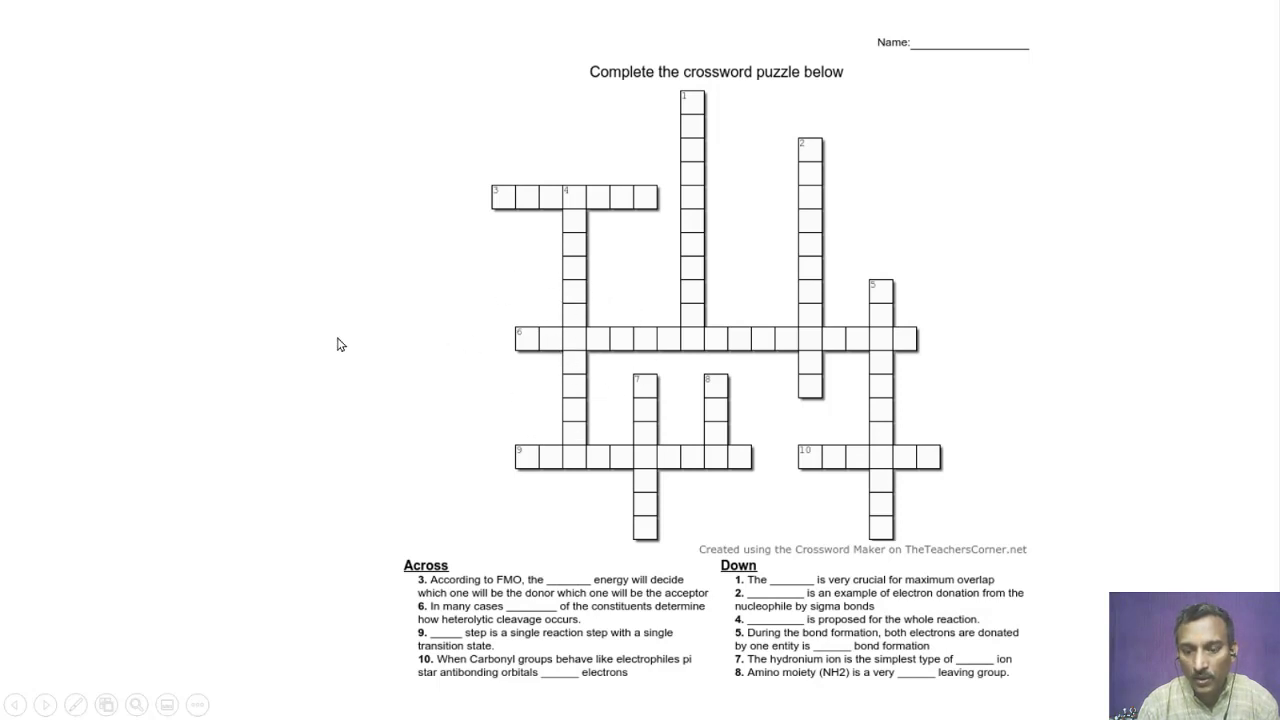
key("Left")
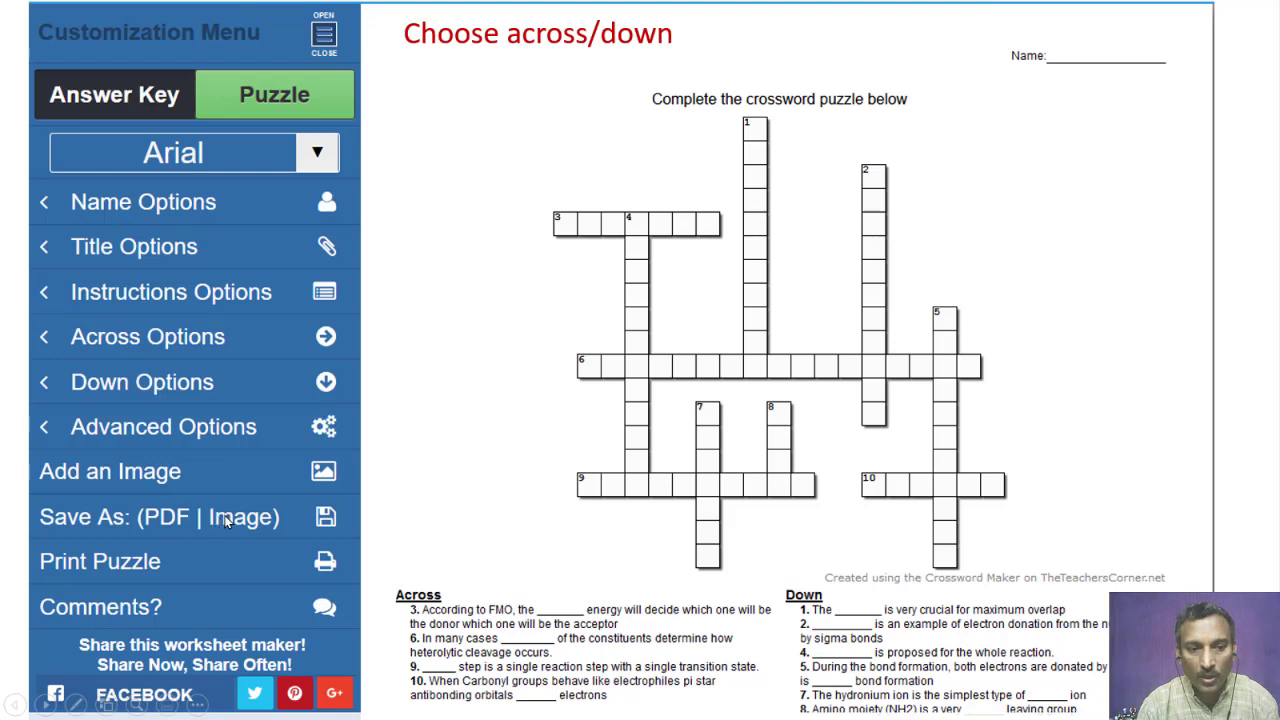
key("Right")
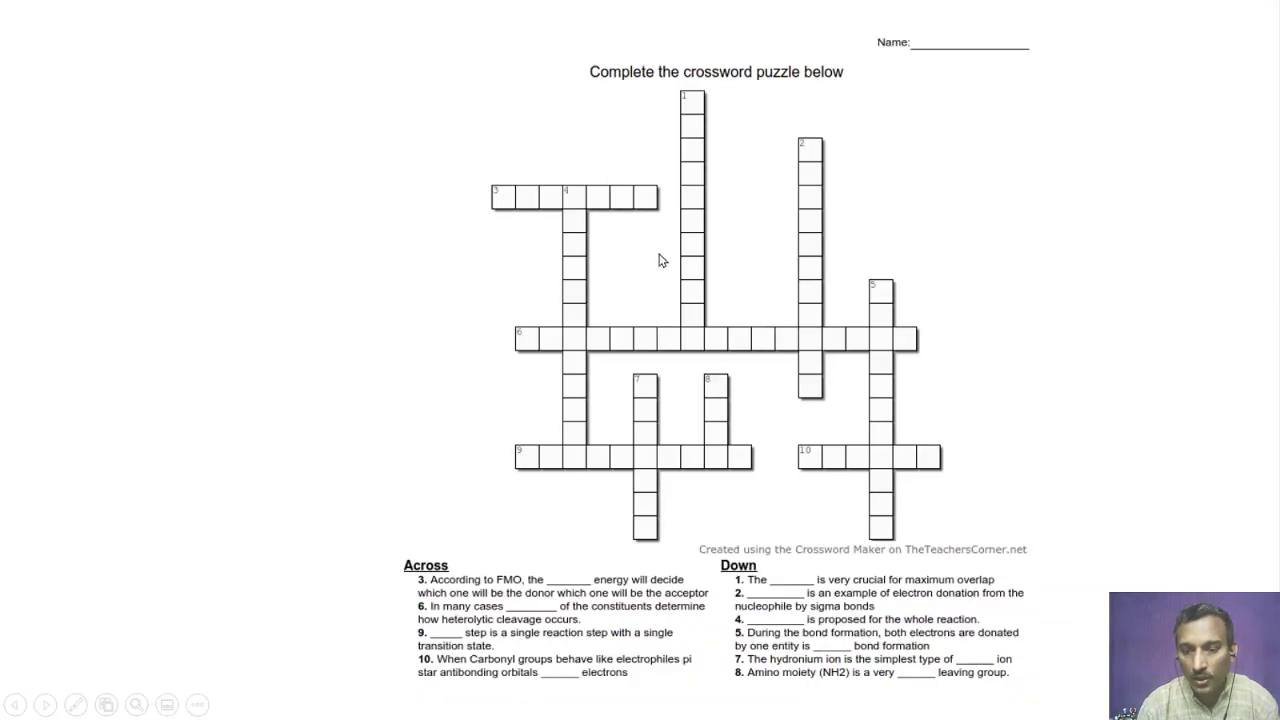
key("Right")
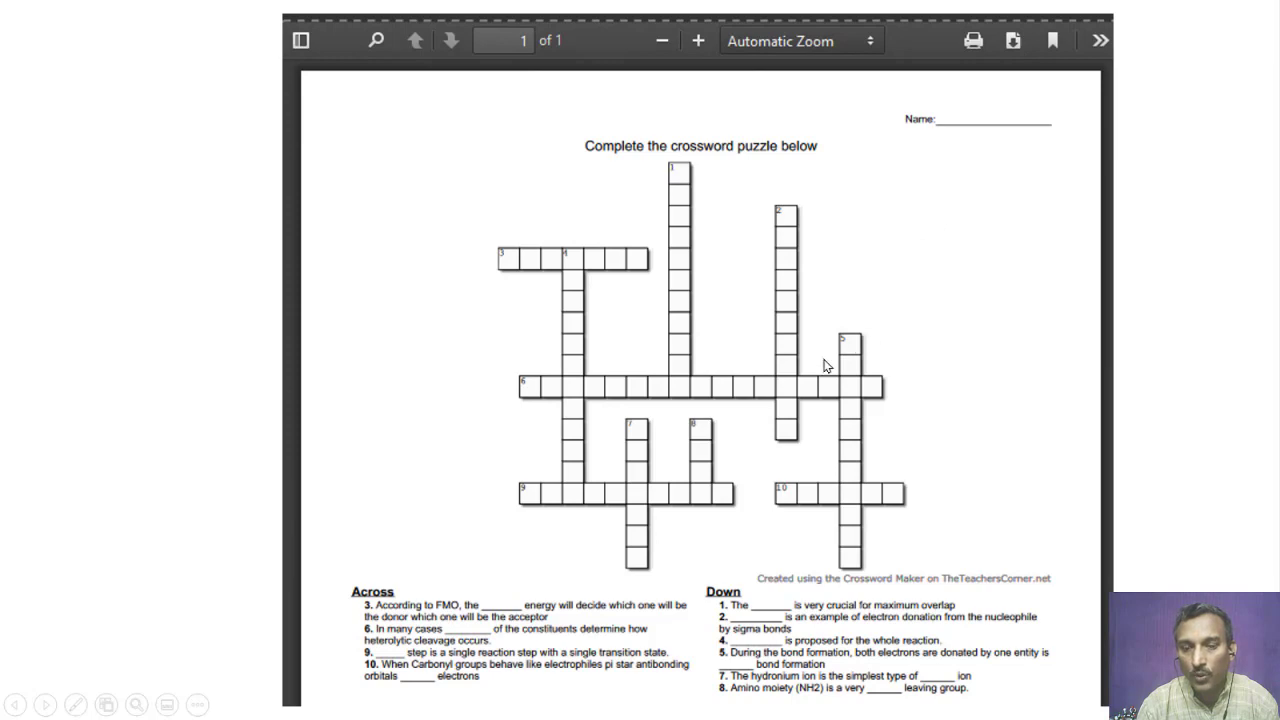
Step: Advance the slide show past the Horizontal/Vertical answer key to the Discovery Education – Puzzle maker setup slide
left_click(821, 382)
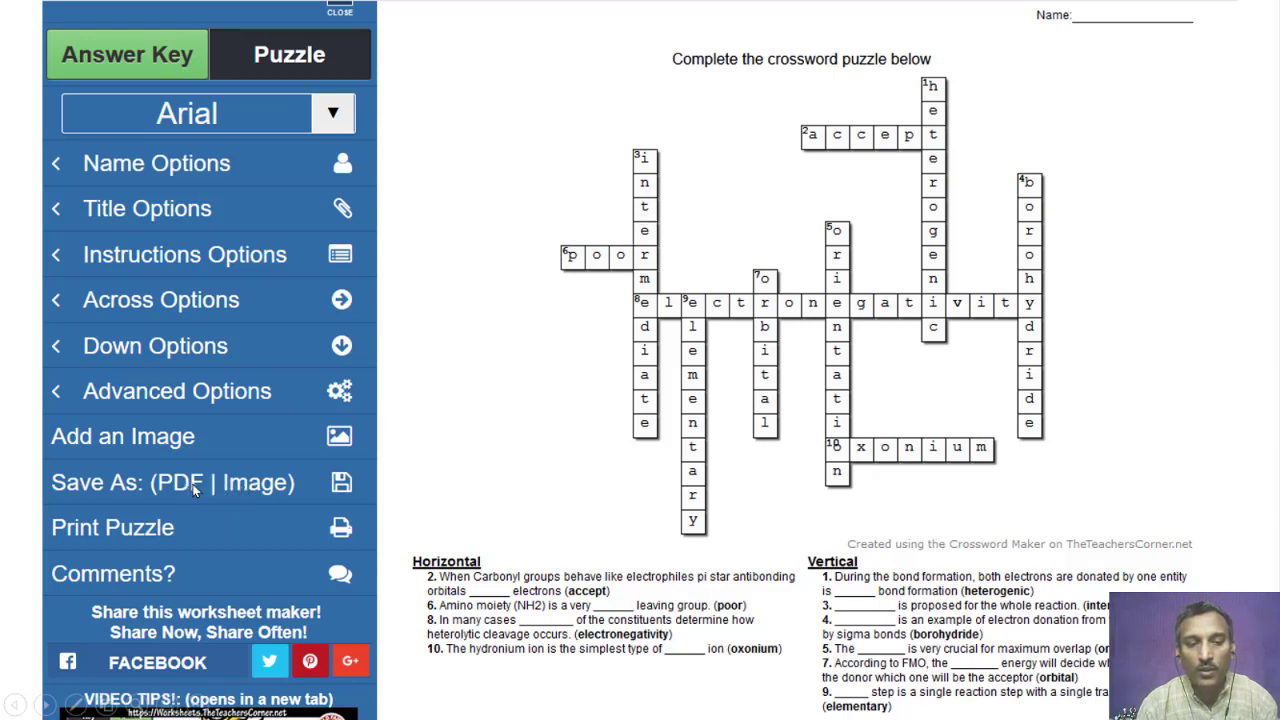
left_click(266, 489)
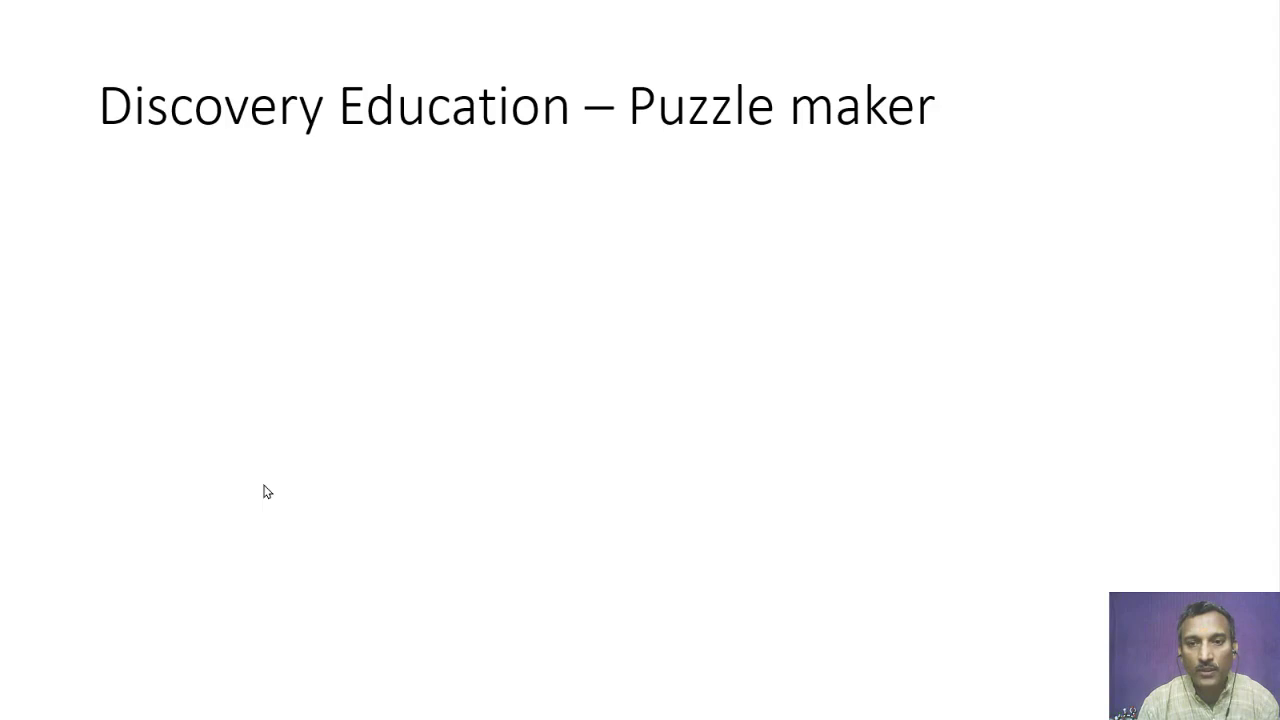
left_click(266, 491)
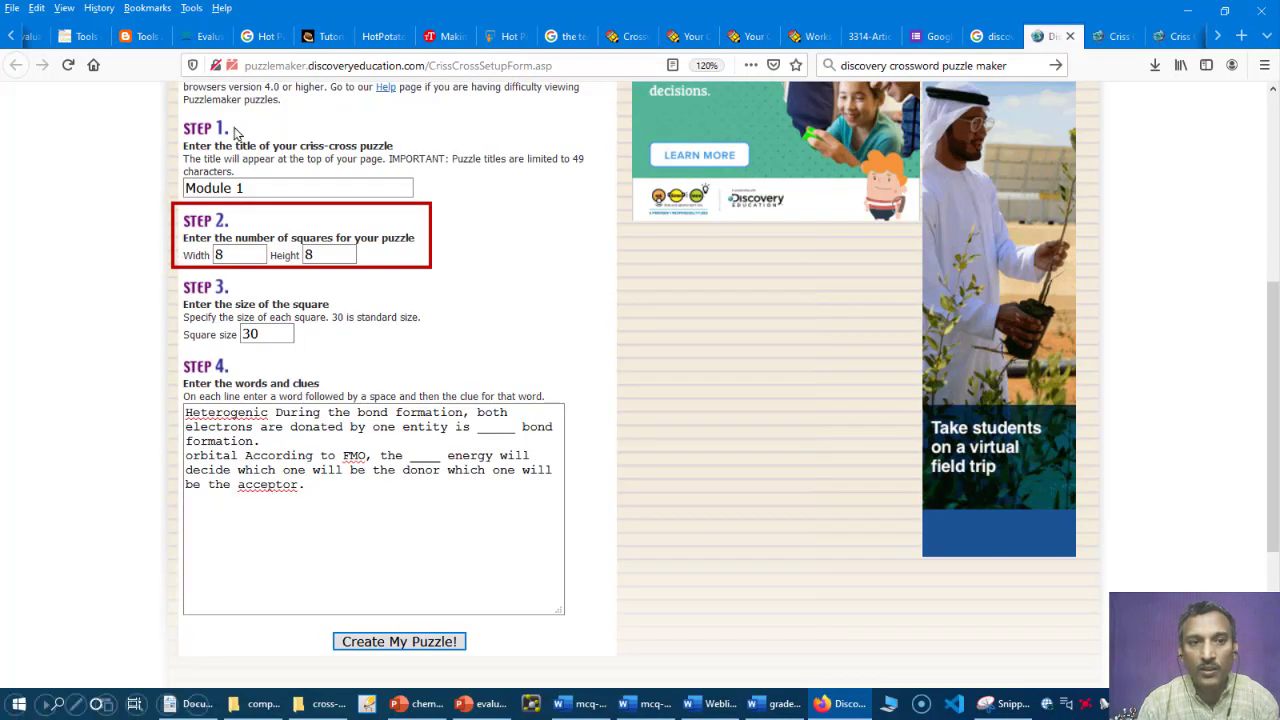
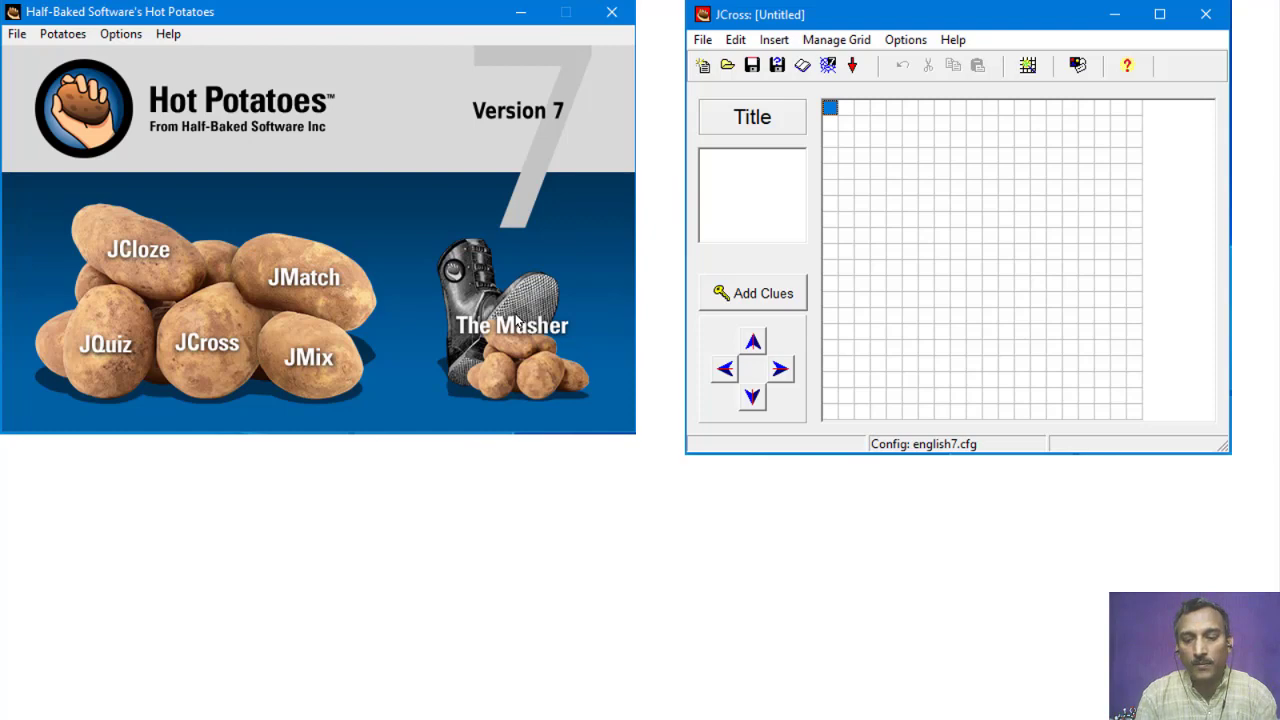
Step: Advance the slide show from the Hot Potatoes JCross slide through the bullets of "Initial exercise – experiential learning"
left_click(518, 320)
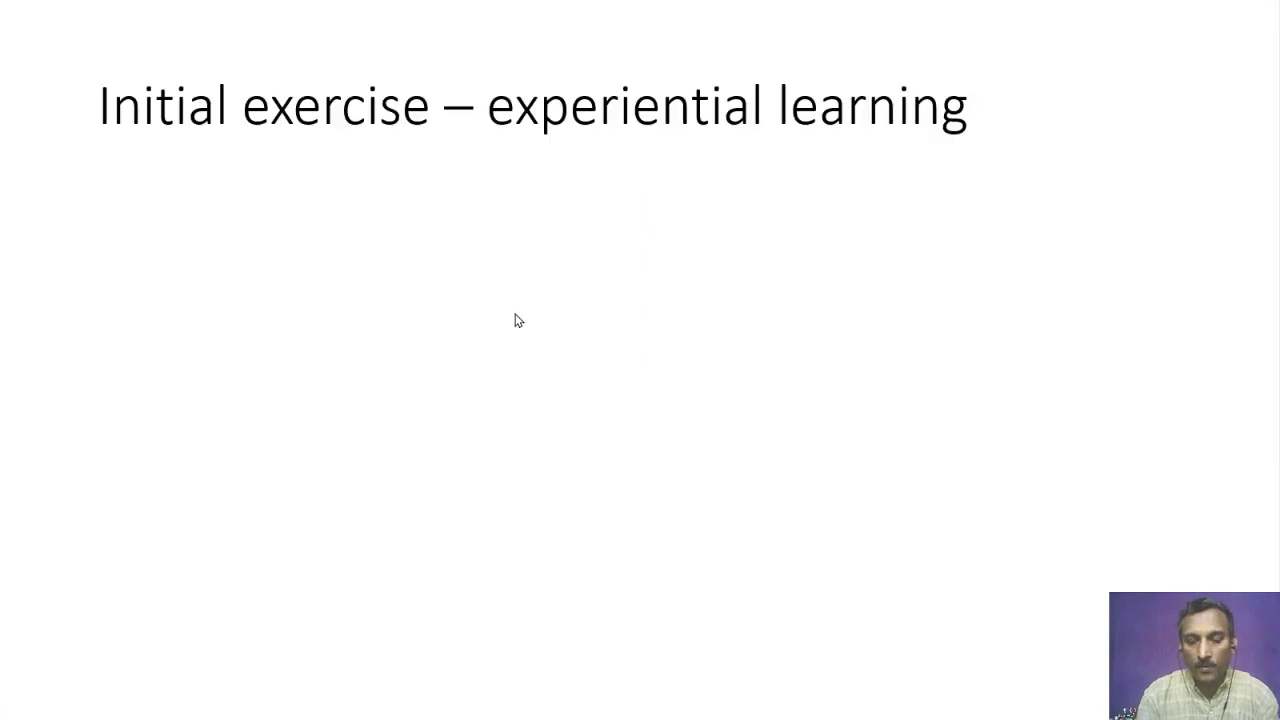
left_click(518, 320)
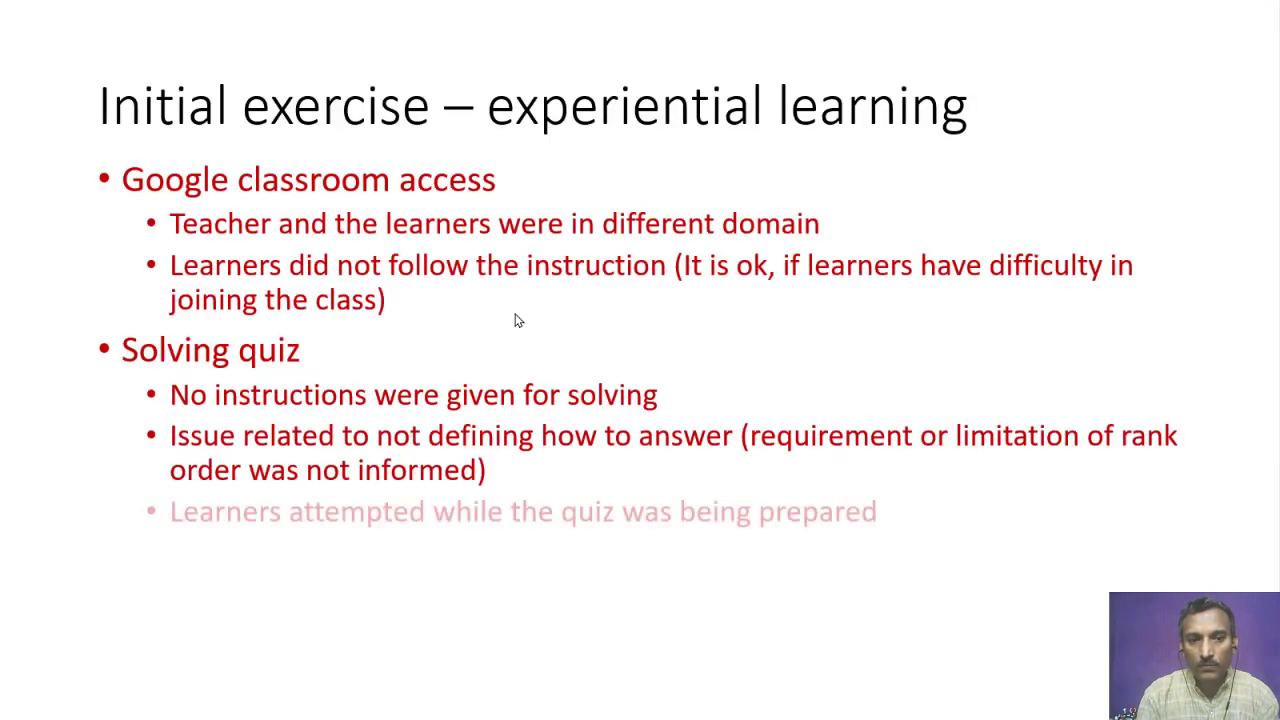
left_click(518, 320)
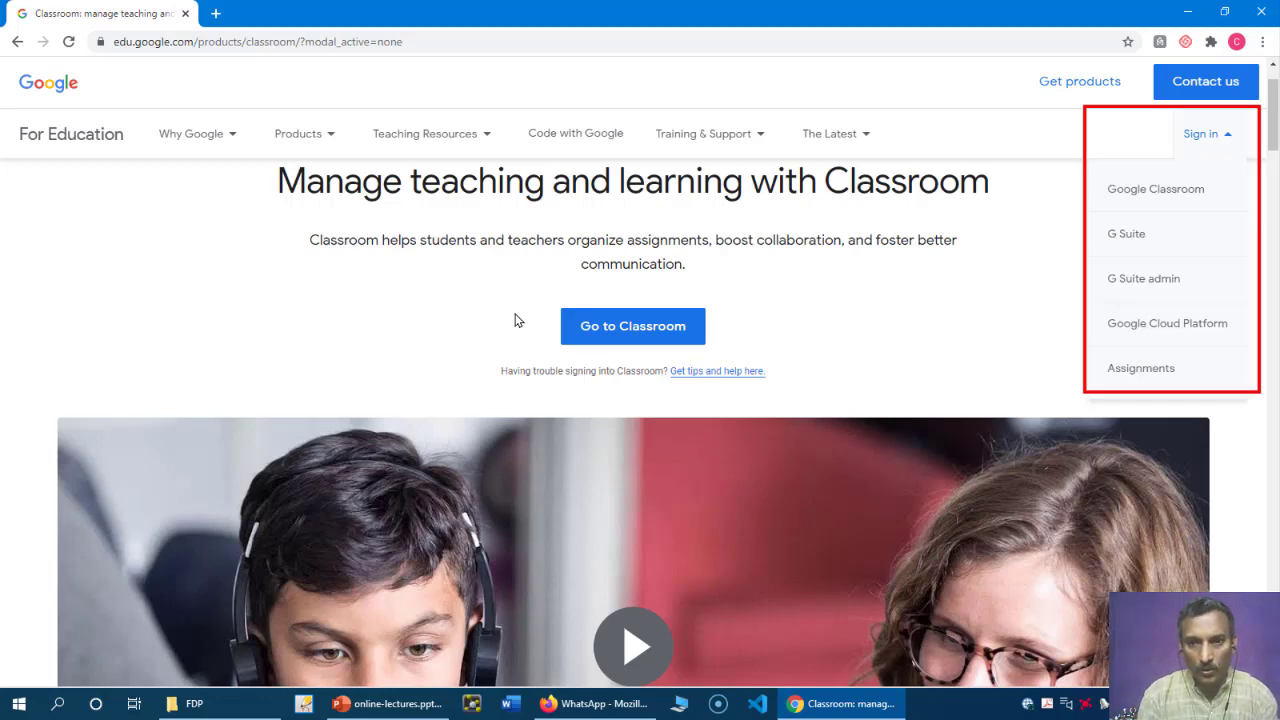
Step: Advance the slide show through the Google Classroom sign-in, class creation and quiz assignment slides to the Blank Quiz MCQ slide
left_click(518, 320)
left_click(518, 320)
left_click(518, 320)
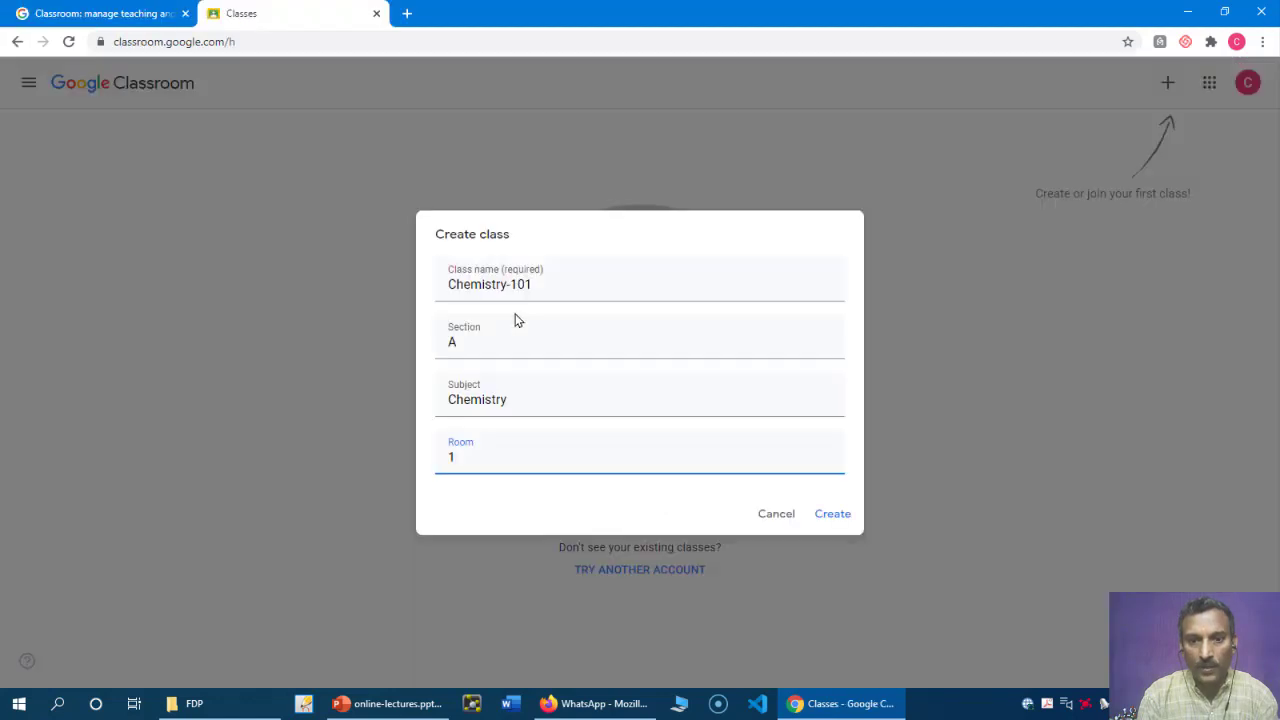
left_click(518, 320)
left_click(518, 320)
left_click(518, 320)
left_click(518, 320)
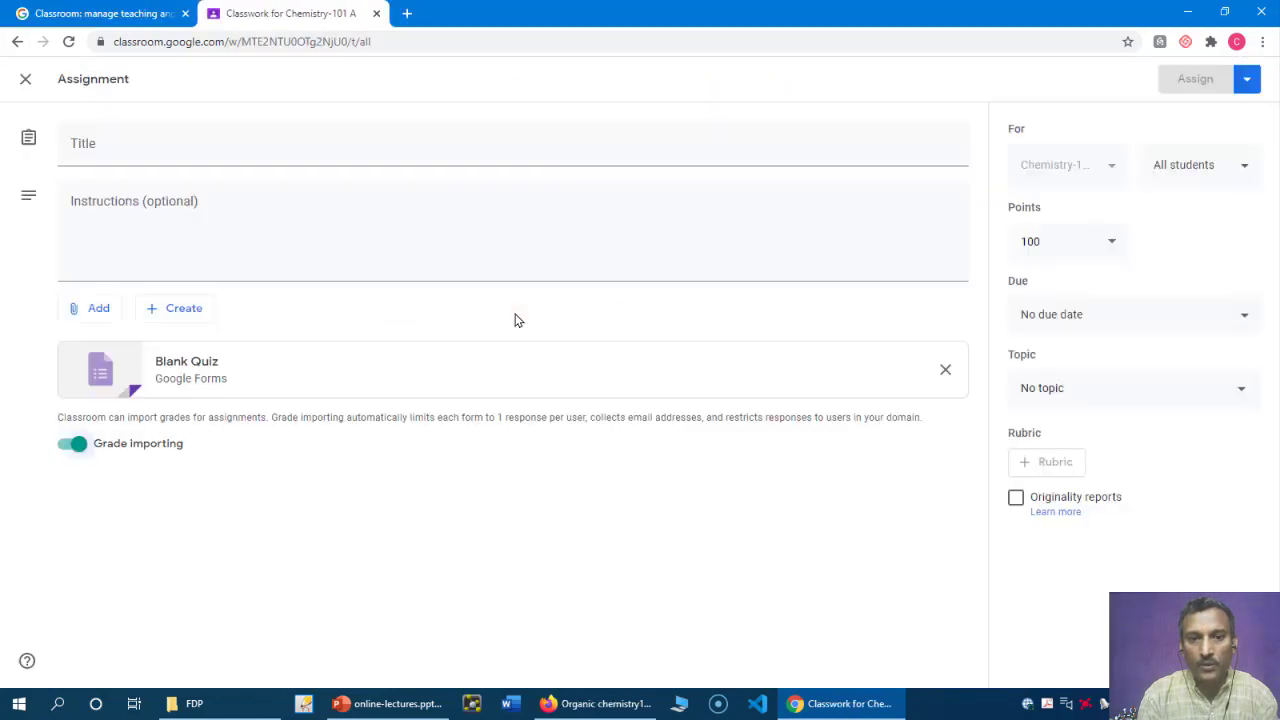
left_click(518, 320)
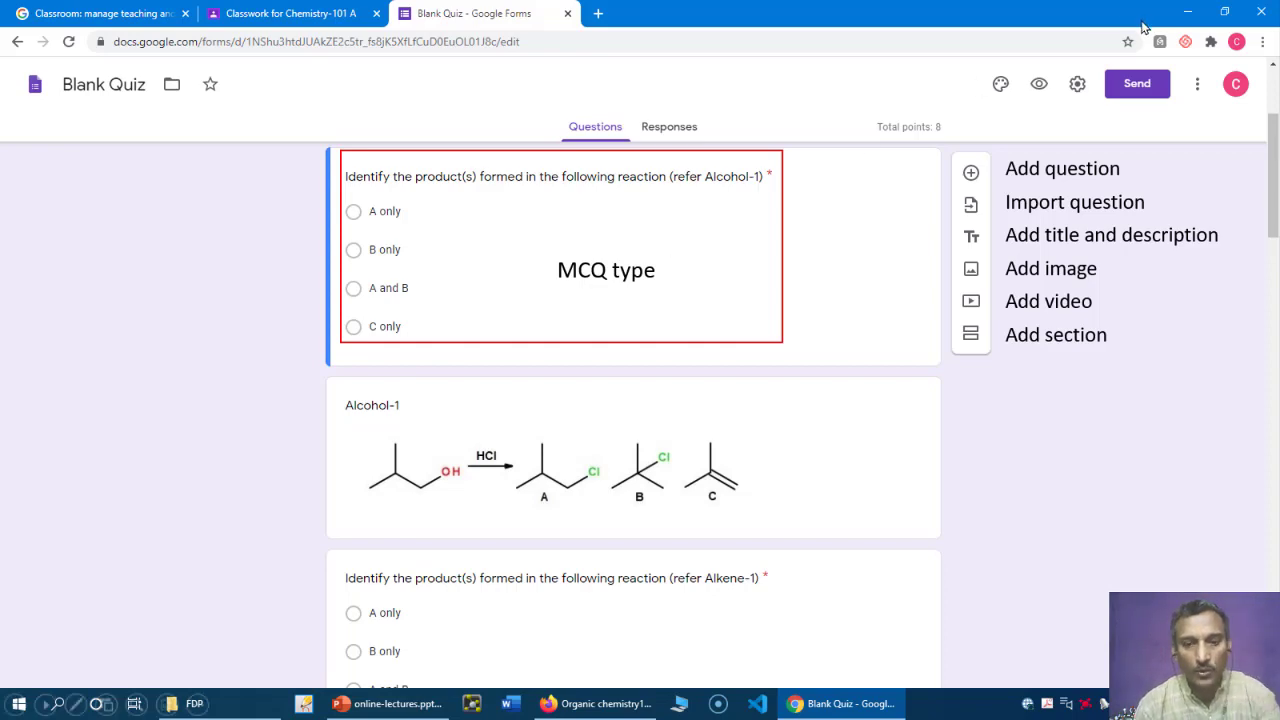
Step: End the slide show, keep the recording running, and switch to the beginning of the Blank Quiz form in Chrome
key("Escape")
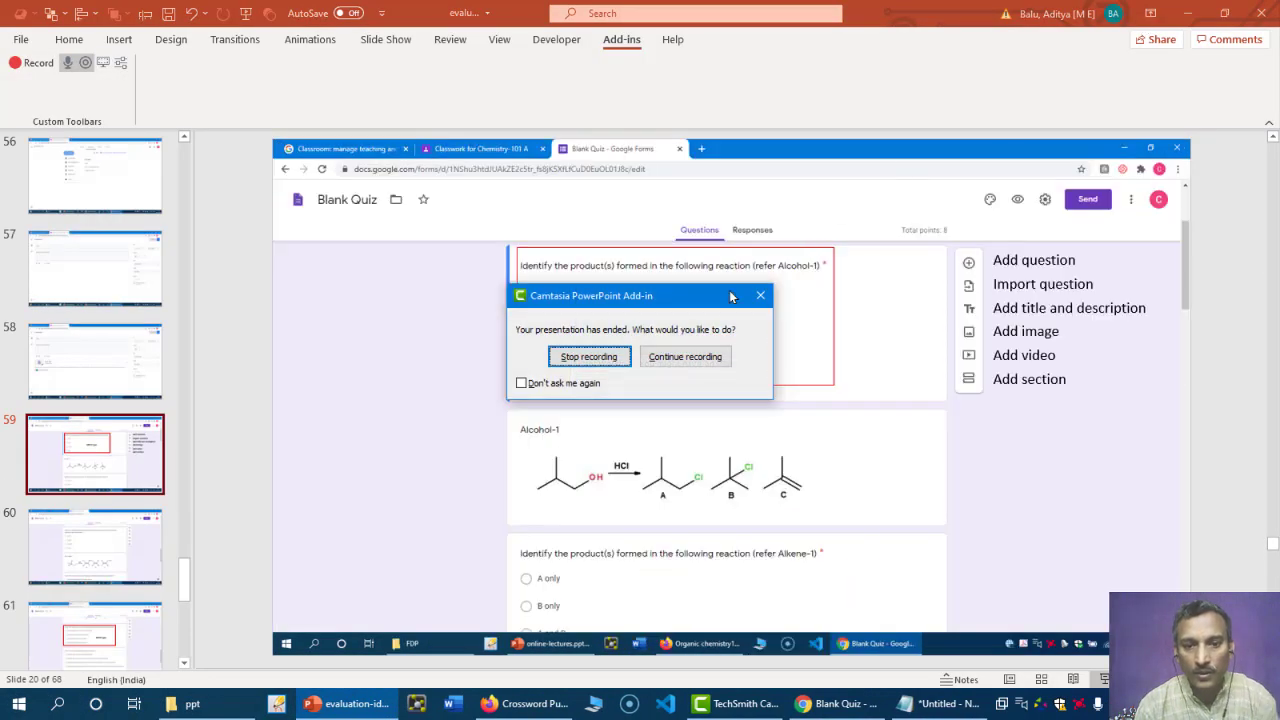
left_click(697, 364)
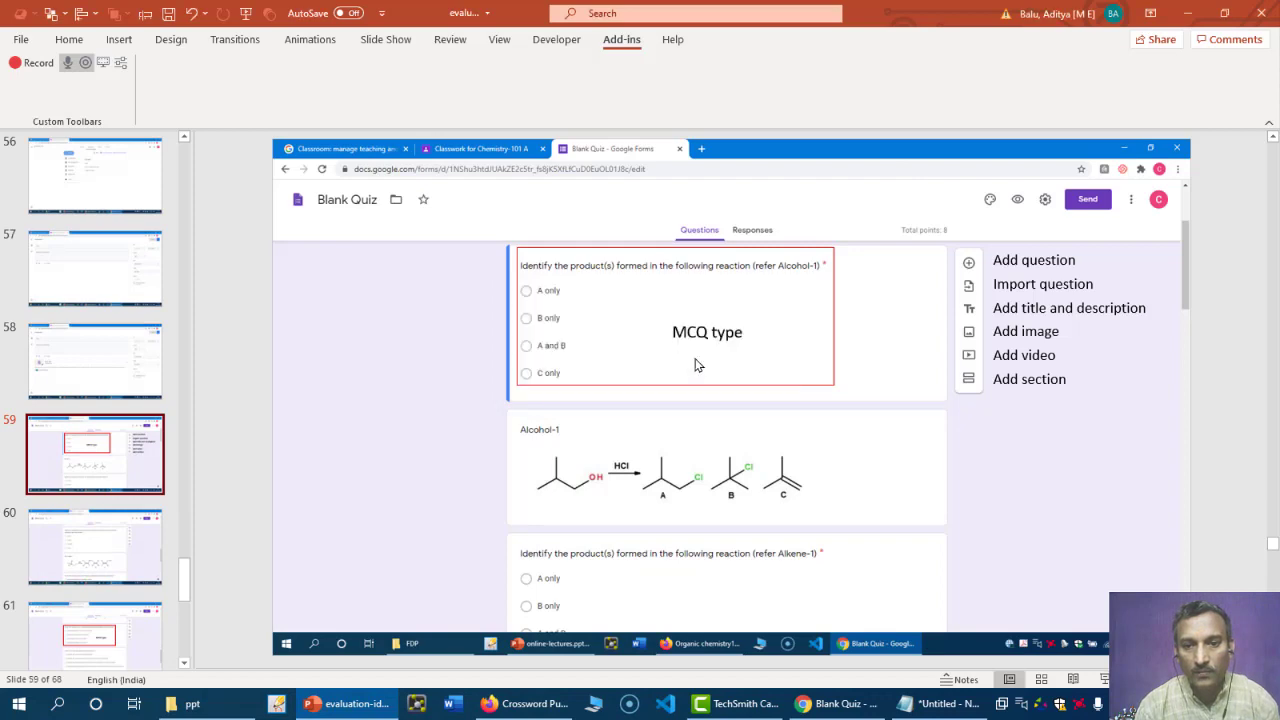
left_click(845, 704)
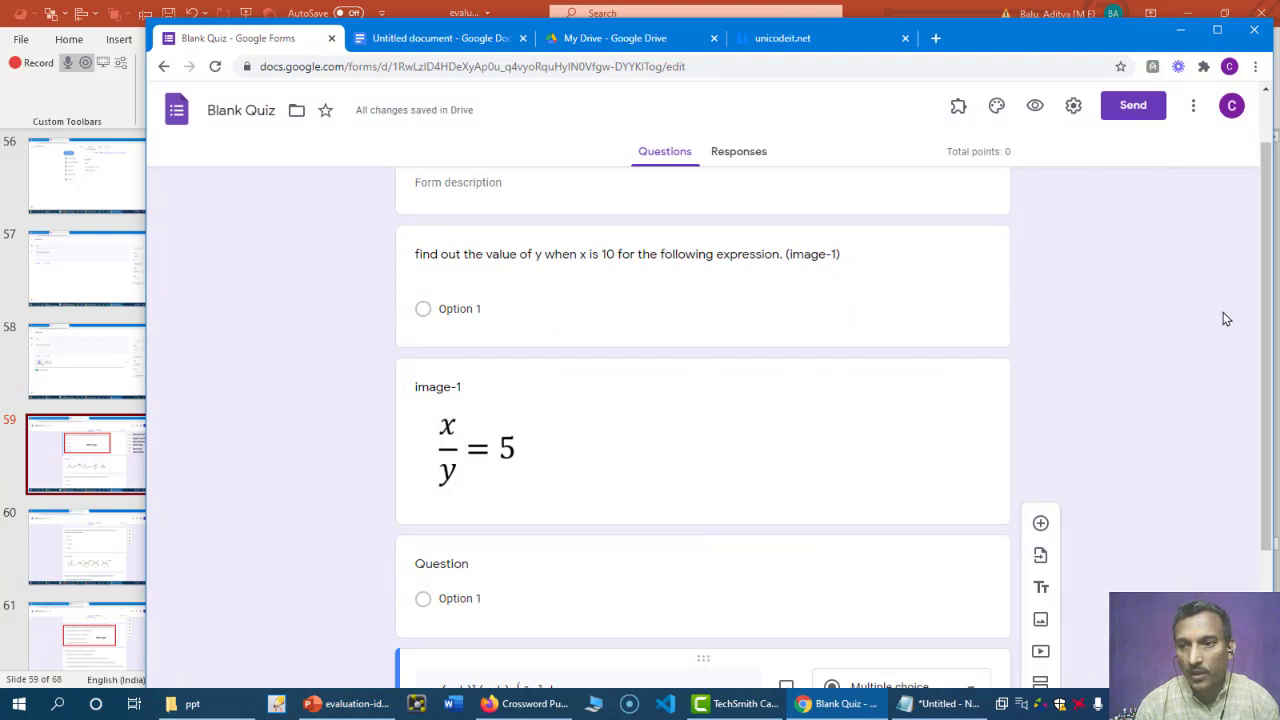
left_click_drag(1264, 320, 1266, 196)
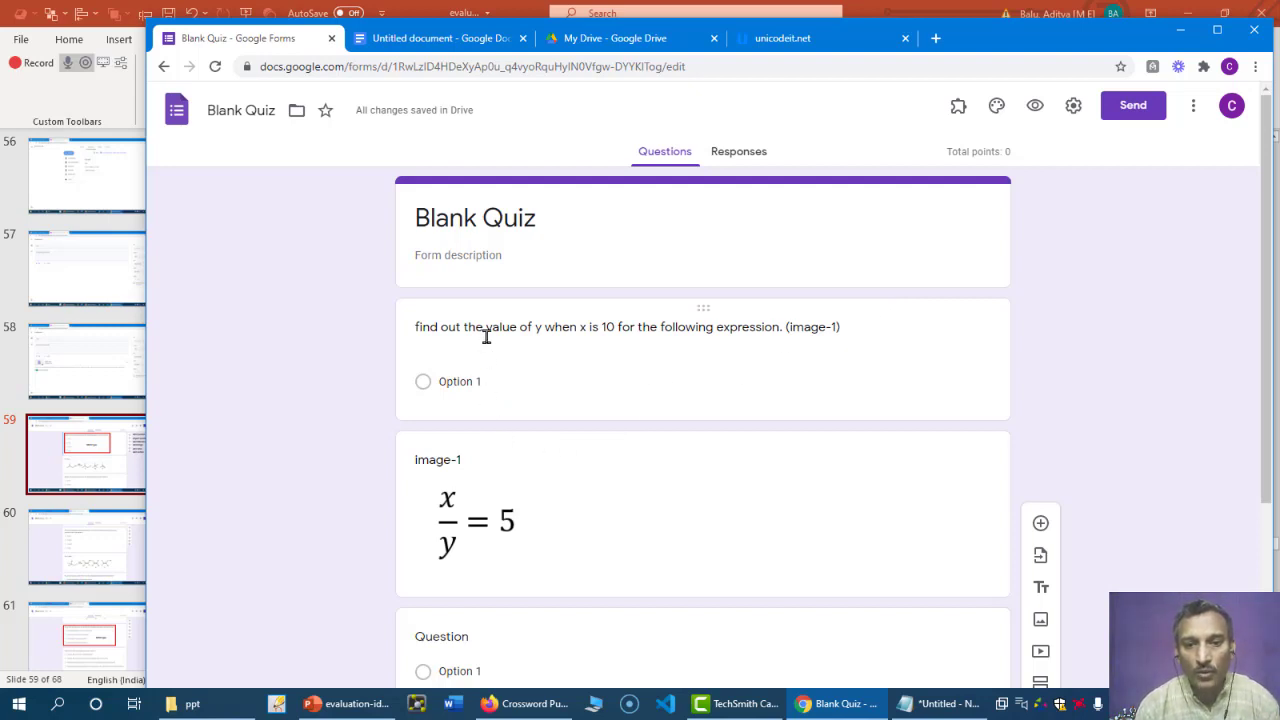
Step: Append ". I want to type more information which will go into the next line." to the first quiz question
left_click(437, 331)
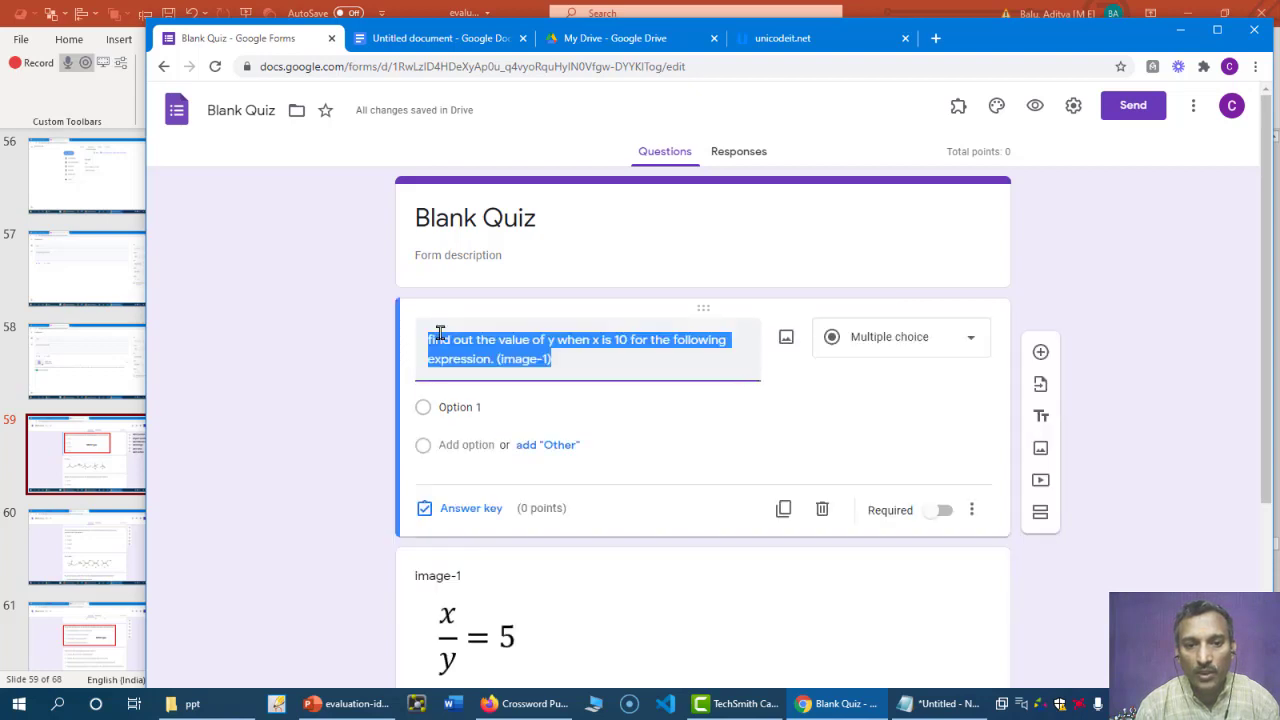
left_click(579, 365)
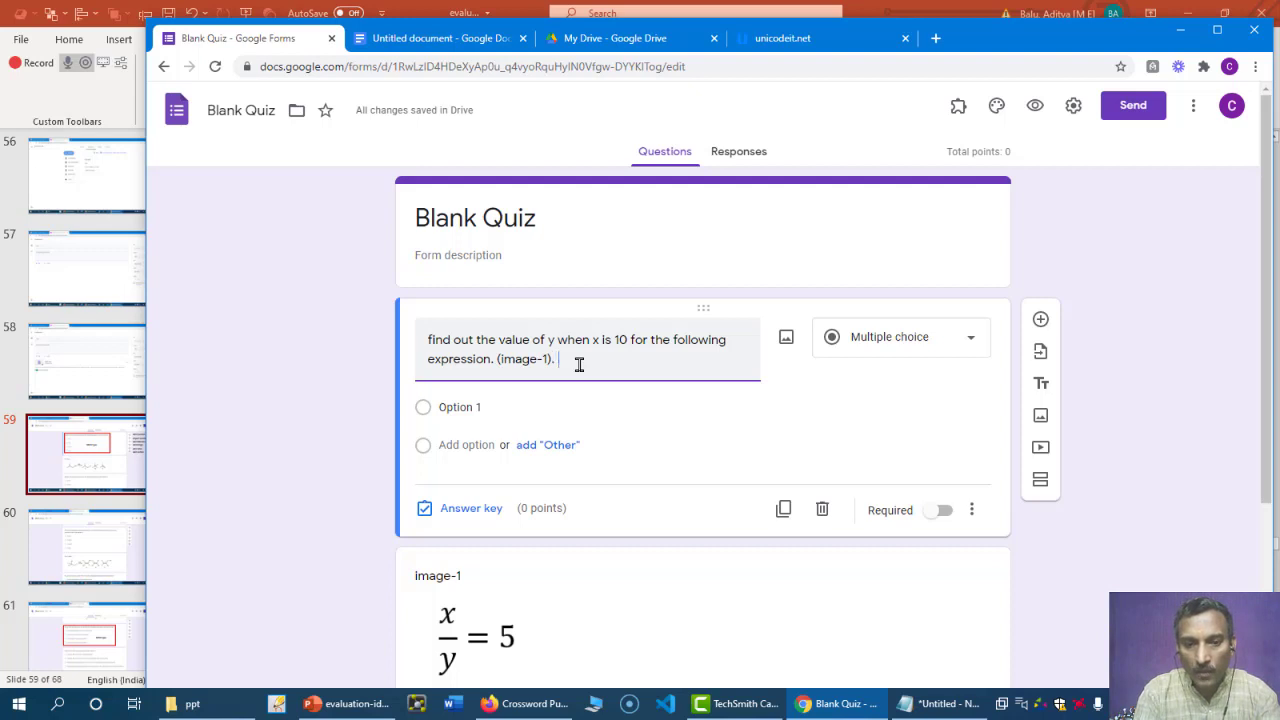
type("wan")
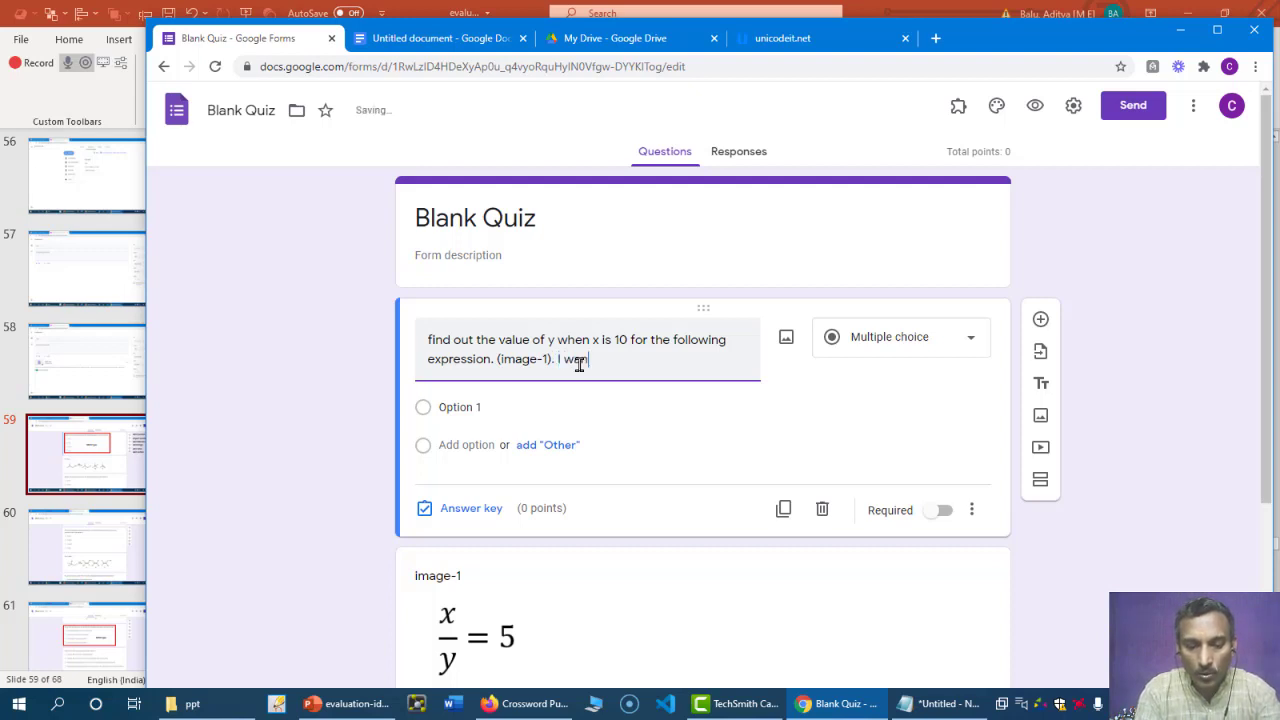
type("t ")
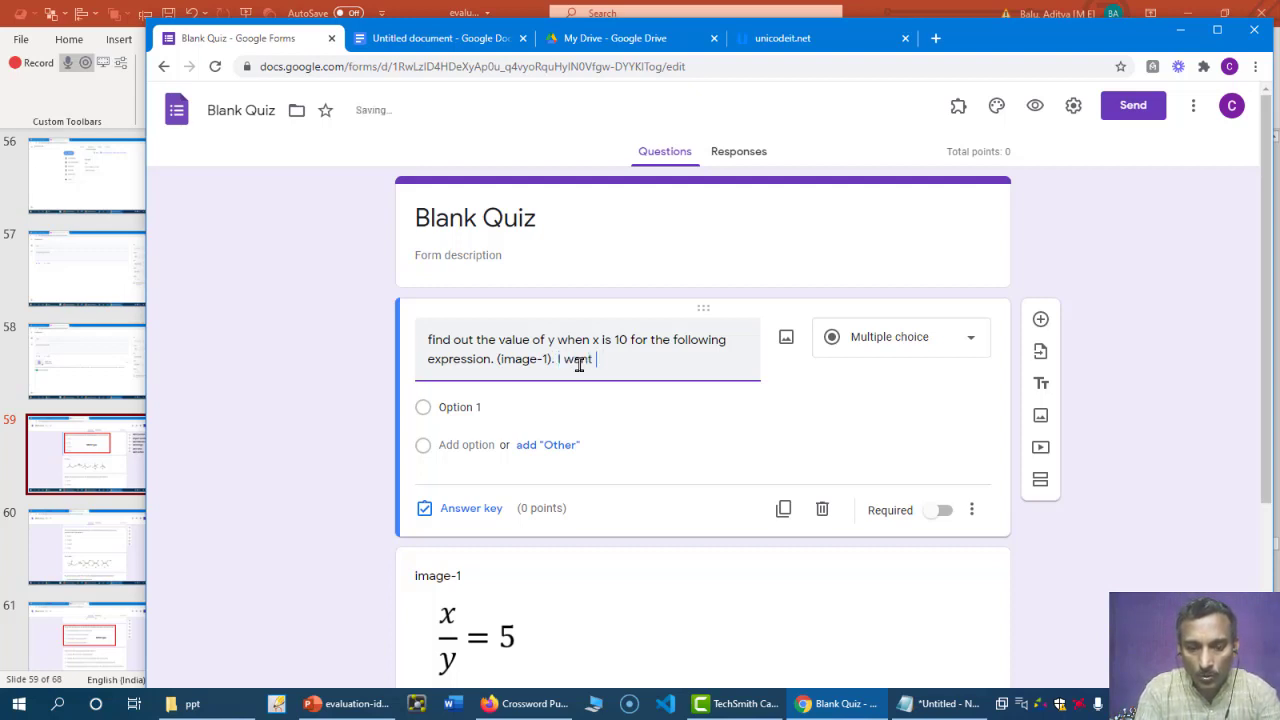
type("to type ")
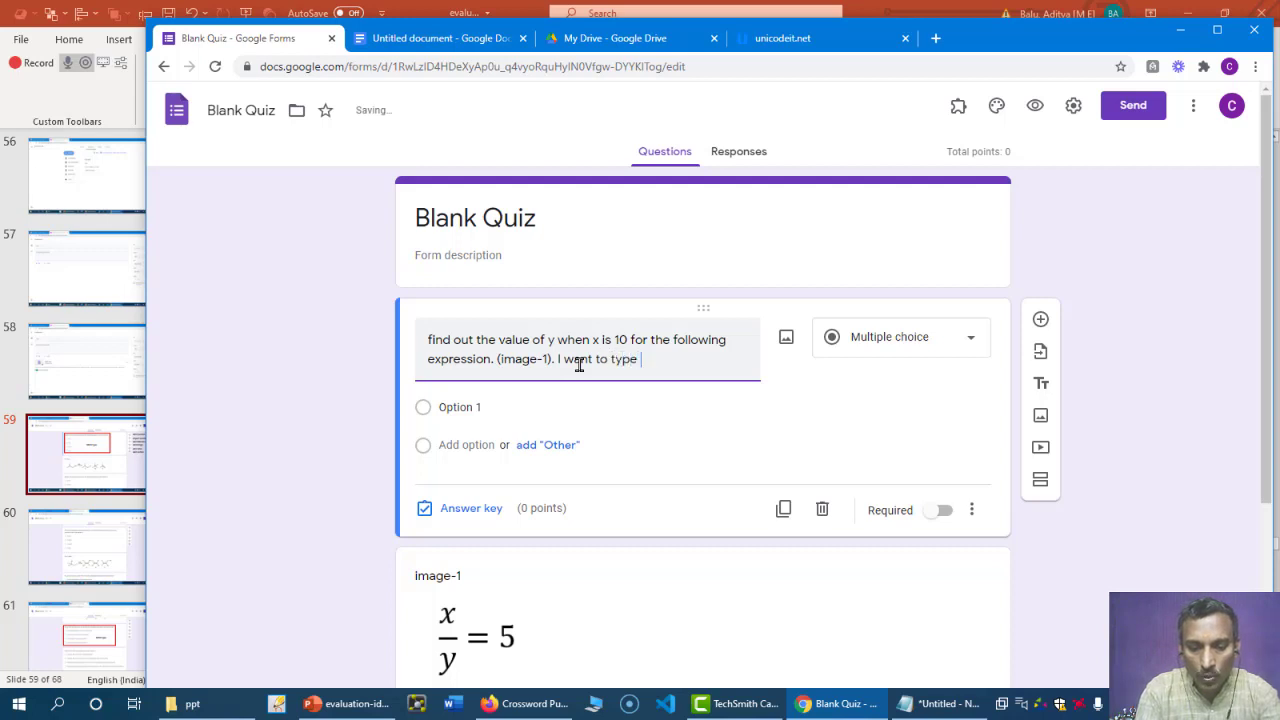
type("more information")
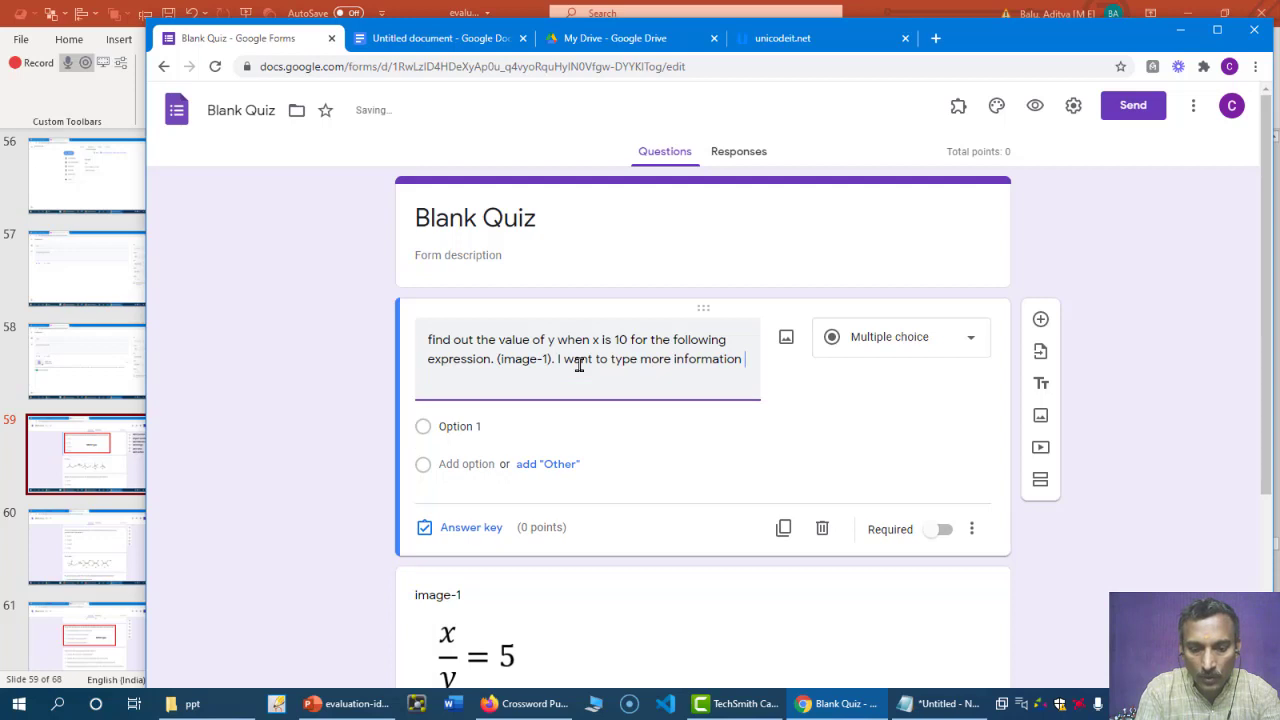
type(" which wil")
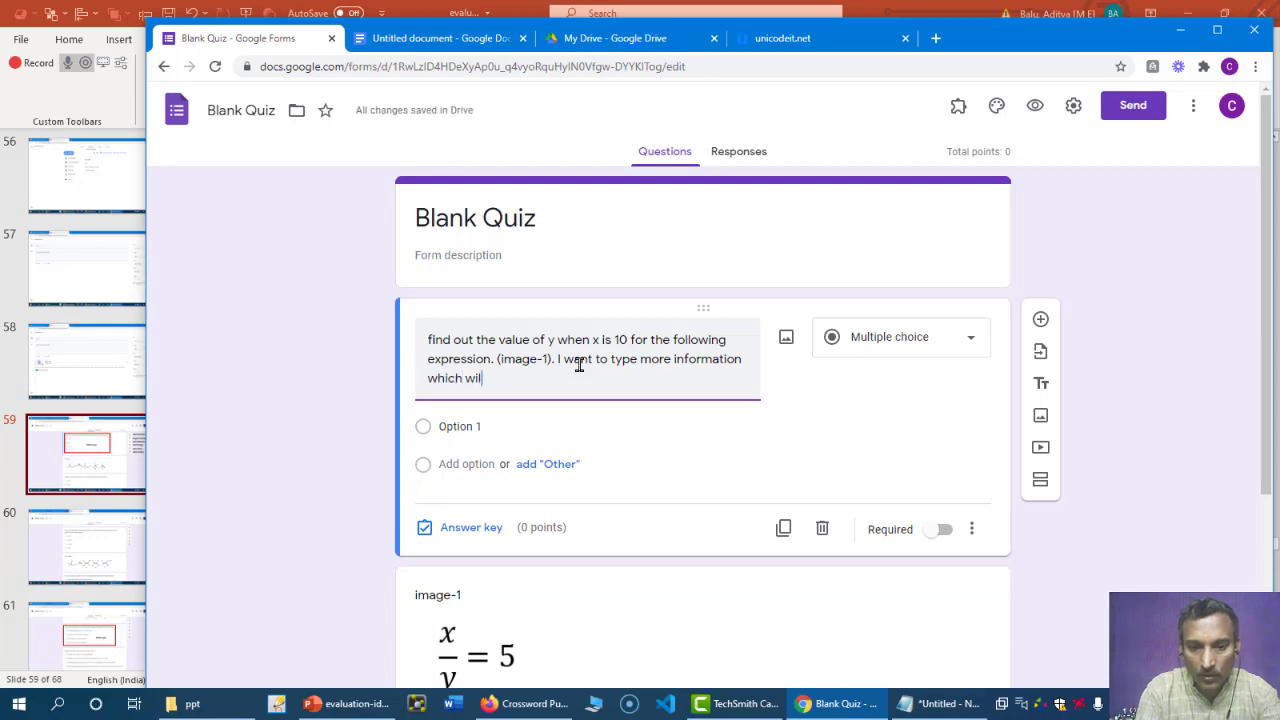
type("l go into t")
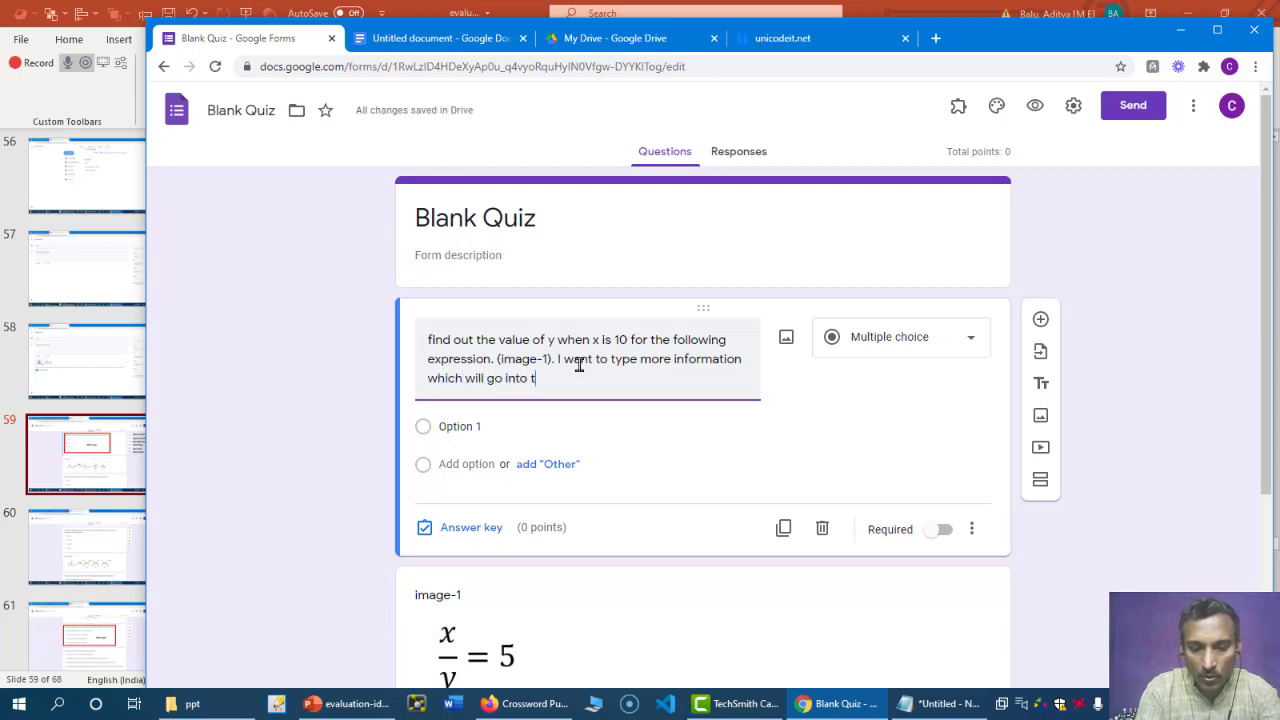
type("he next")
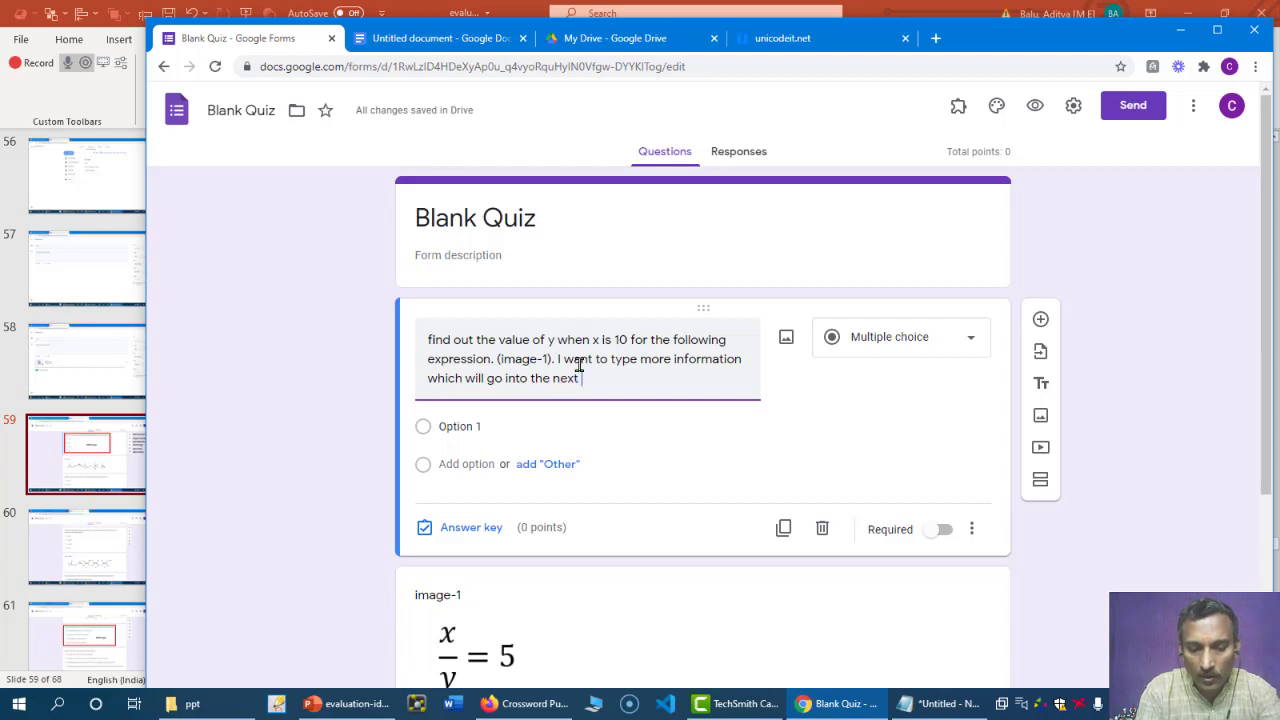
type(" line.")
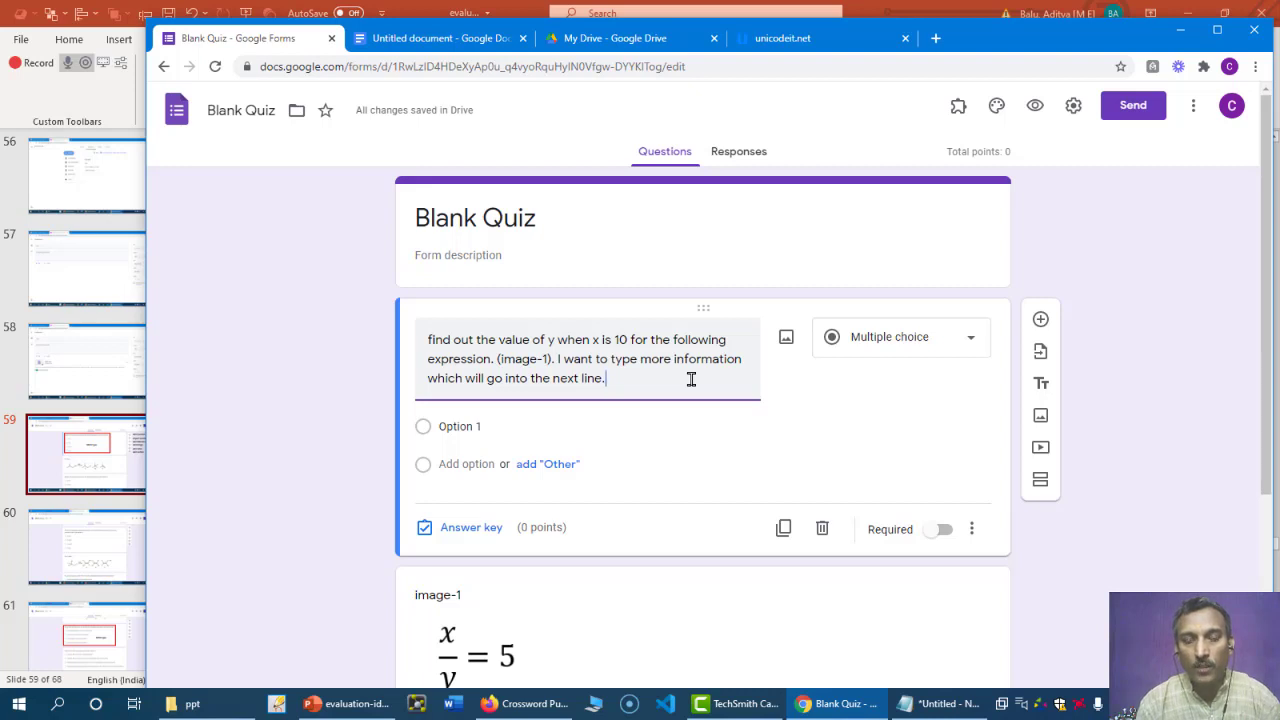
Step: Open a new Chrome window and create a blank Google Docs document there
left_click(446, 39)
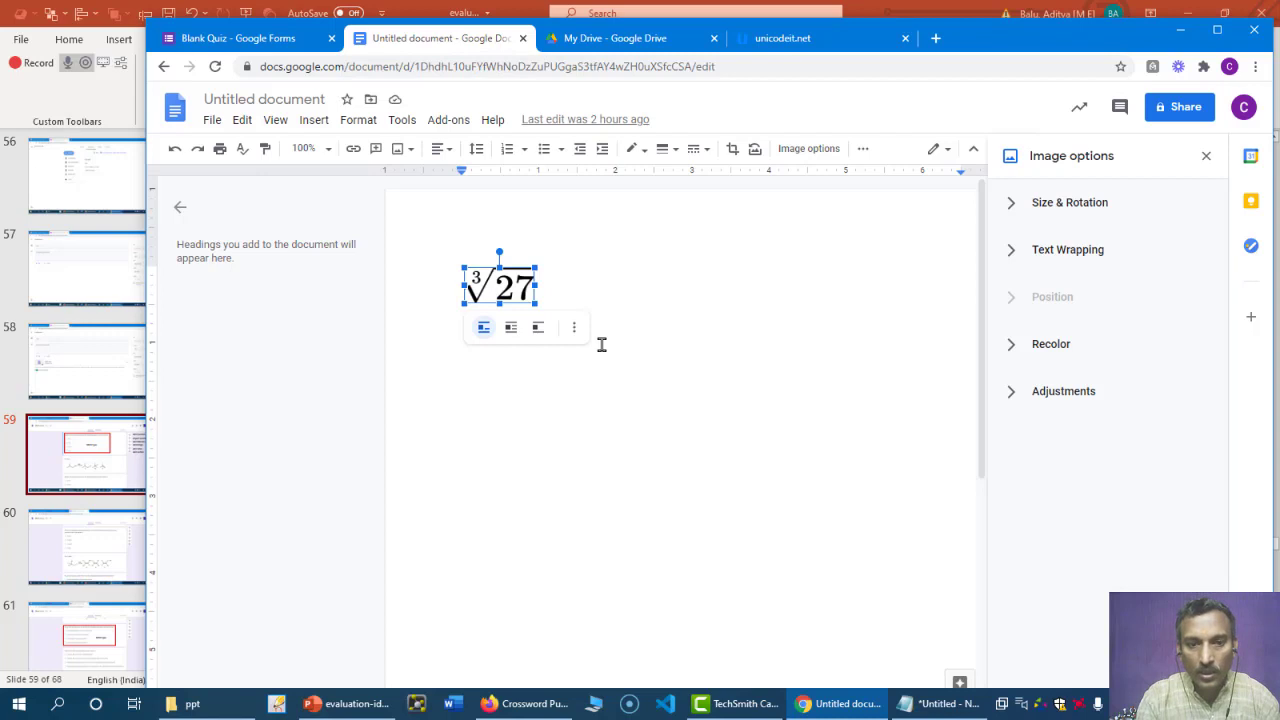
key("ctrl+n")
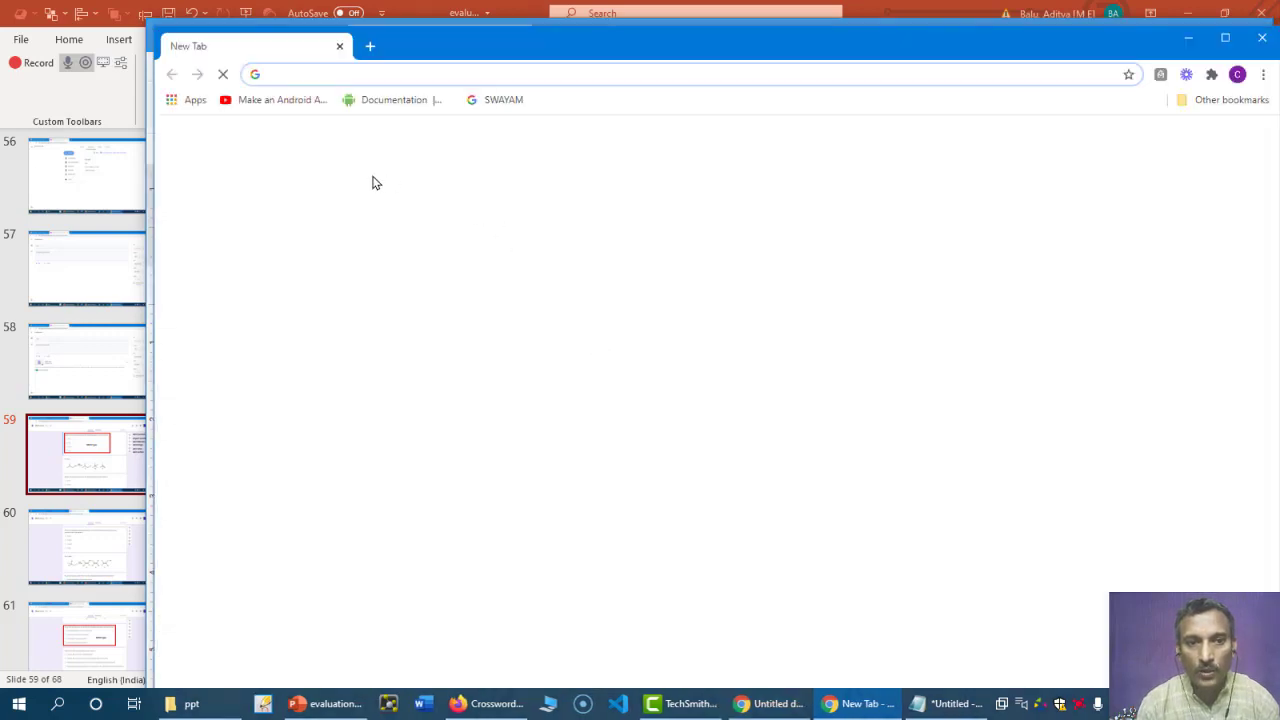
left_click(193, 104)
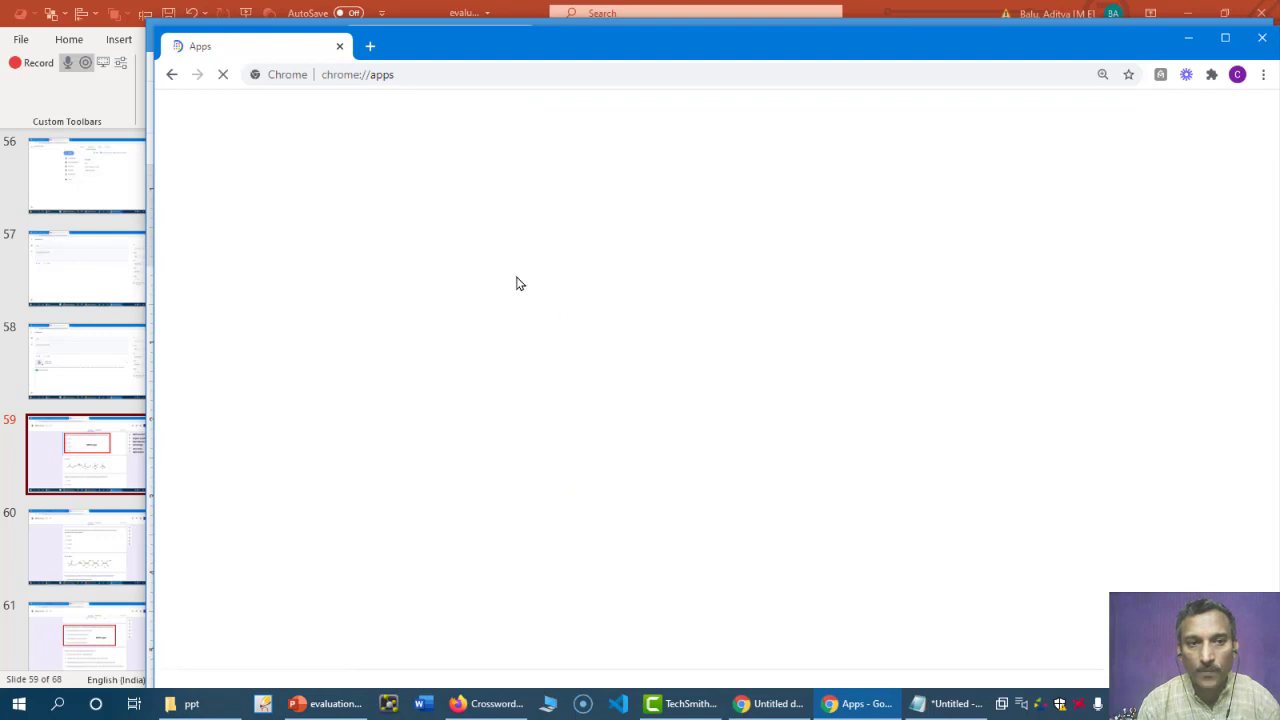
left_click(480, 263)
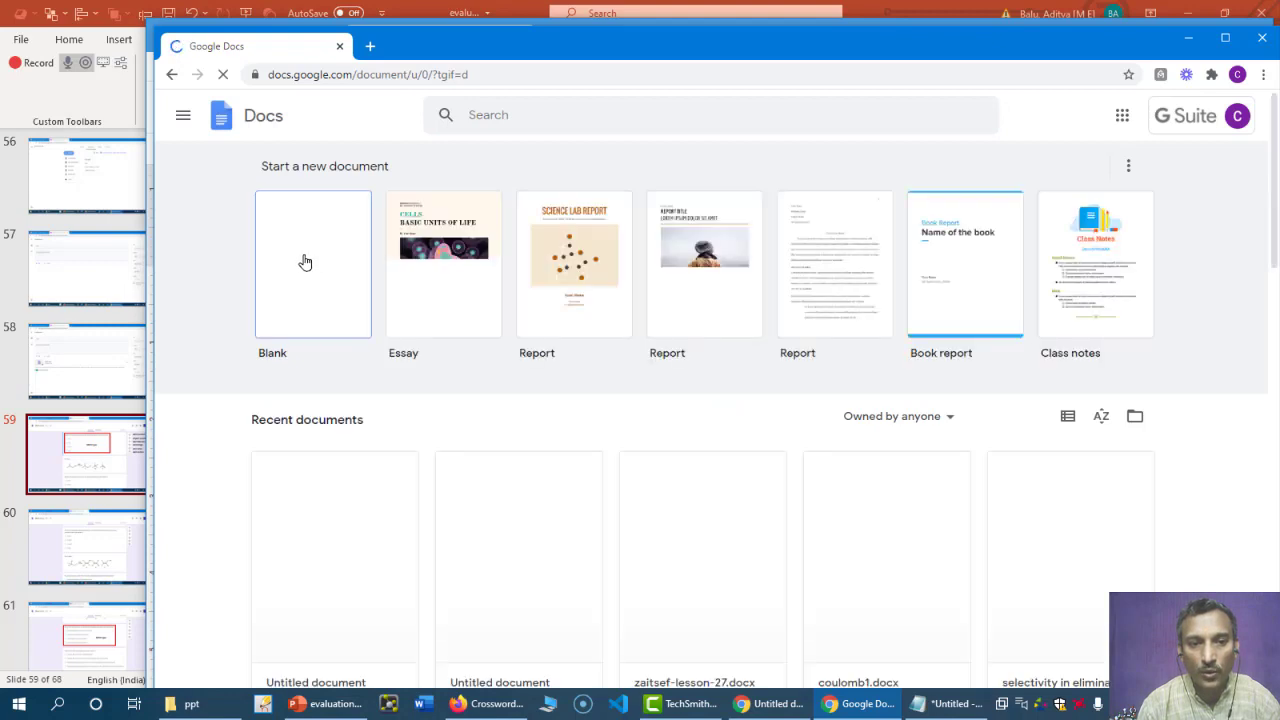
left_click(305, 261)
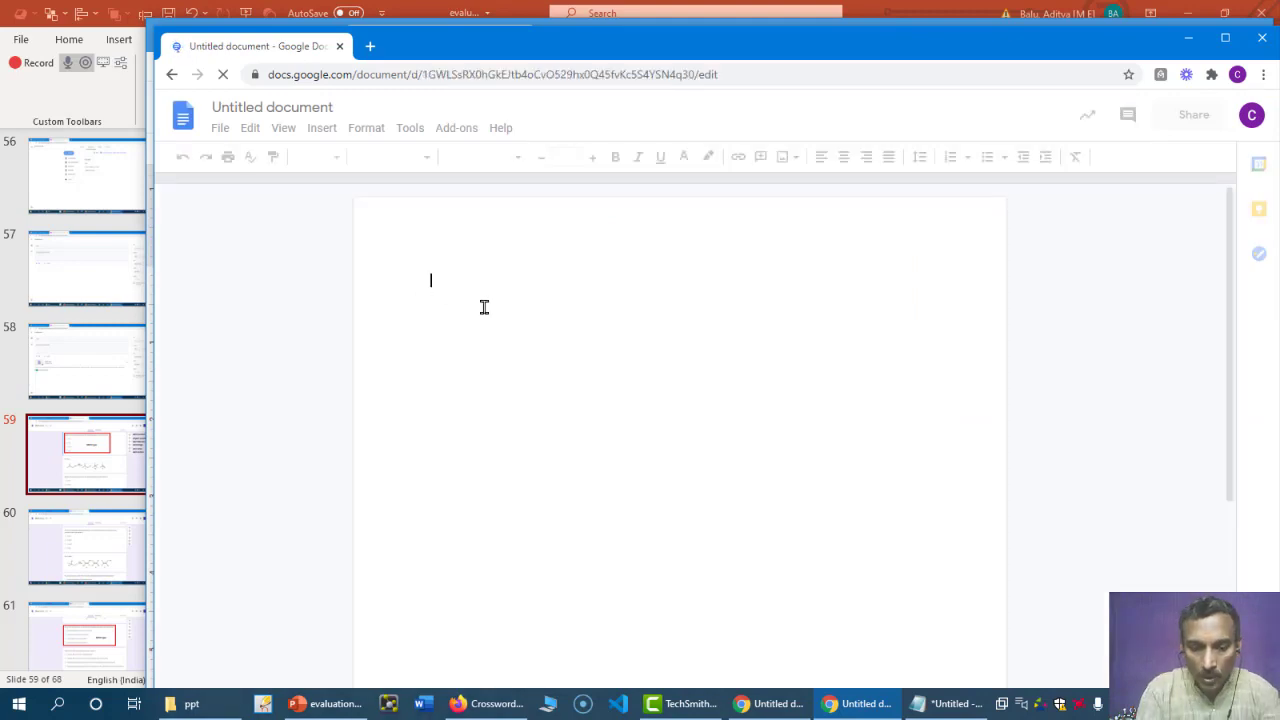
Step: Write "I want to create two paragraph for this question." and, as a second paragraph, "This is the second paragraph."
type("I want to cr")
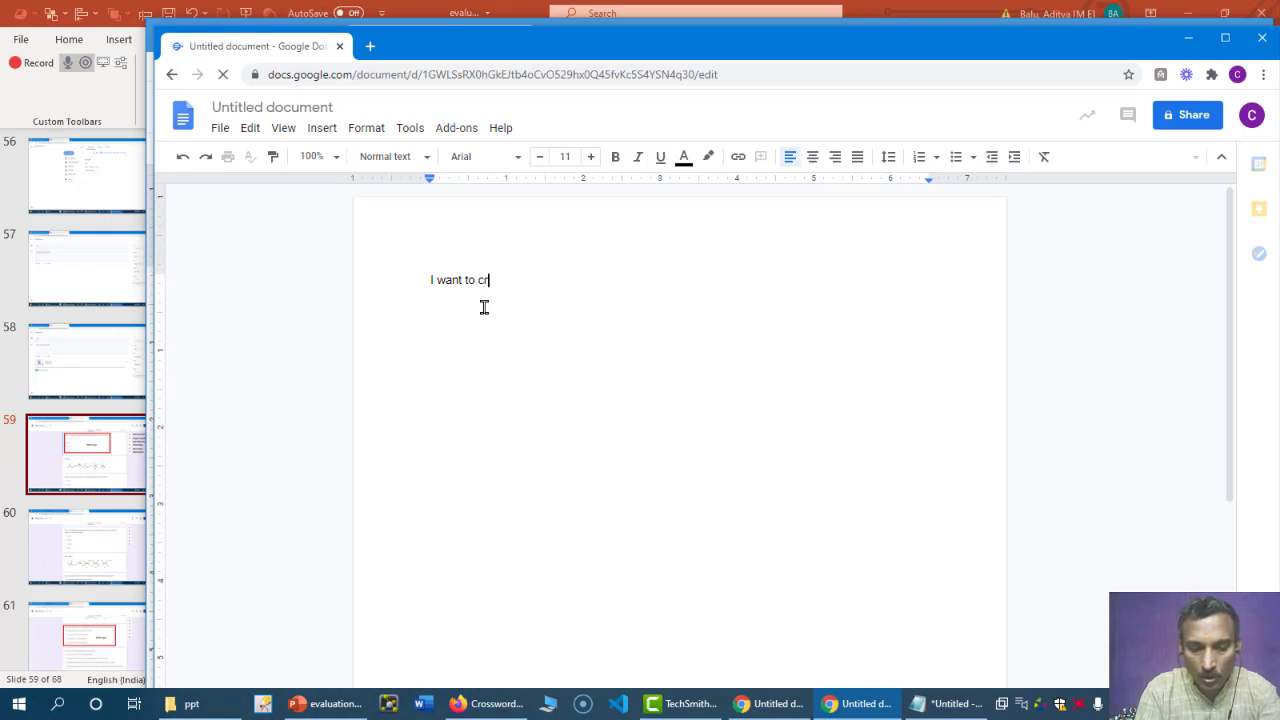
type("eate two para")
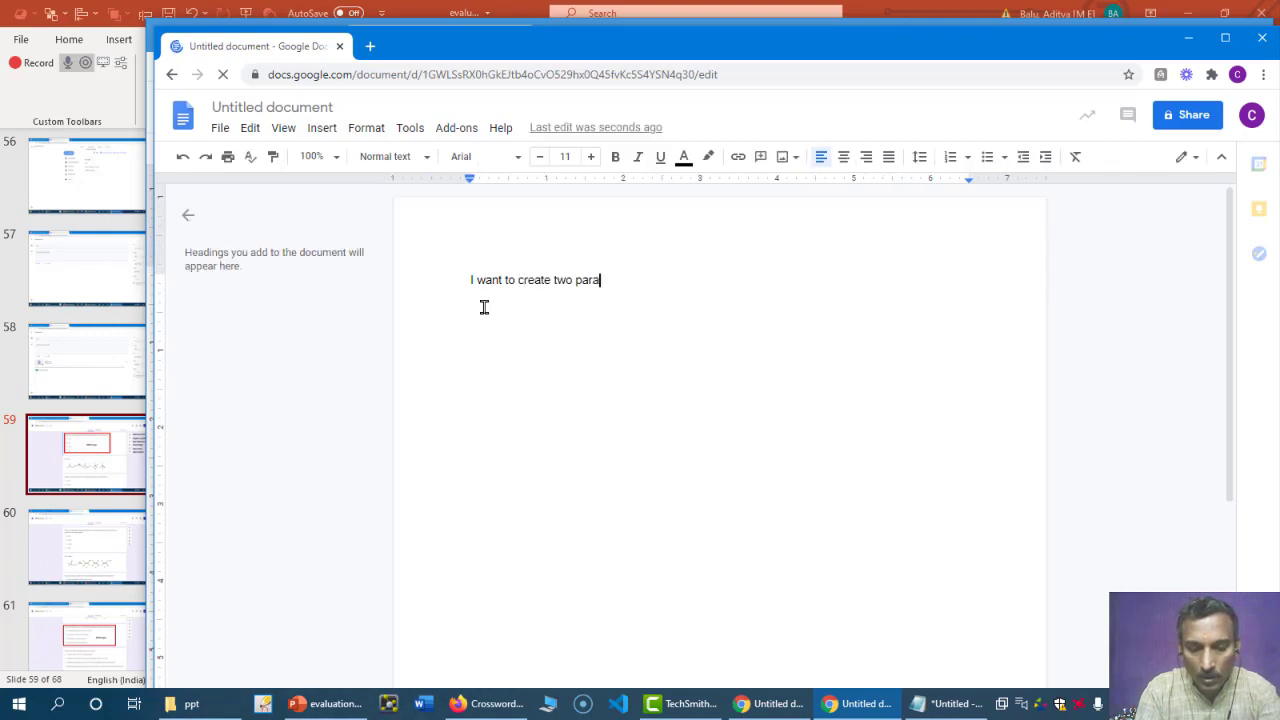
type("grap")
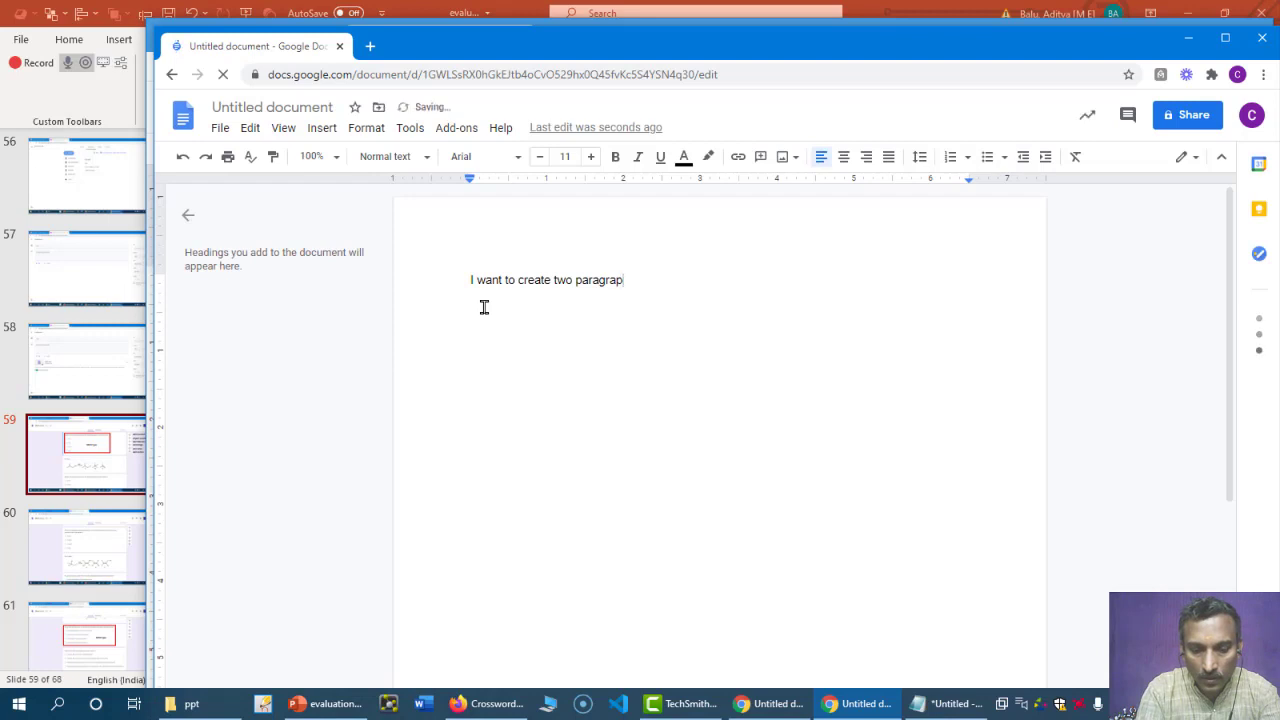
type("h for this ")
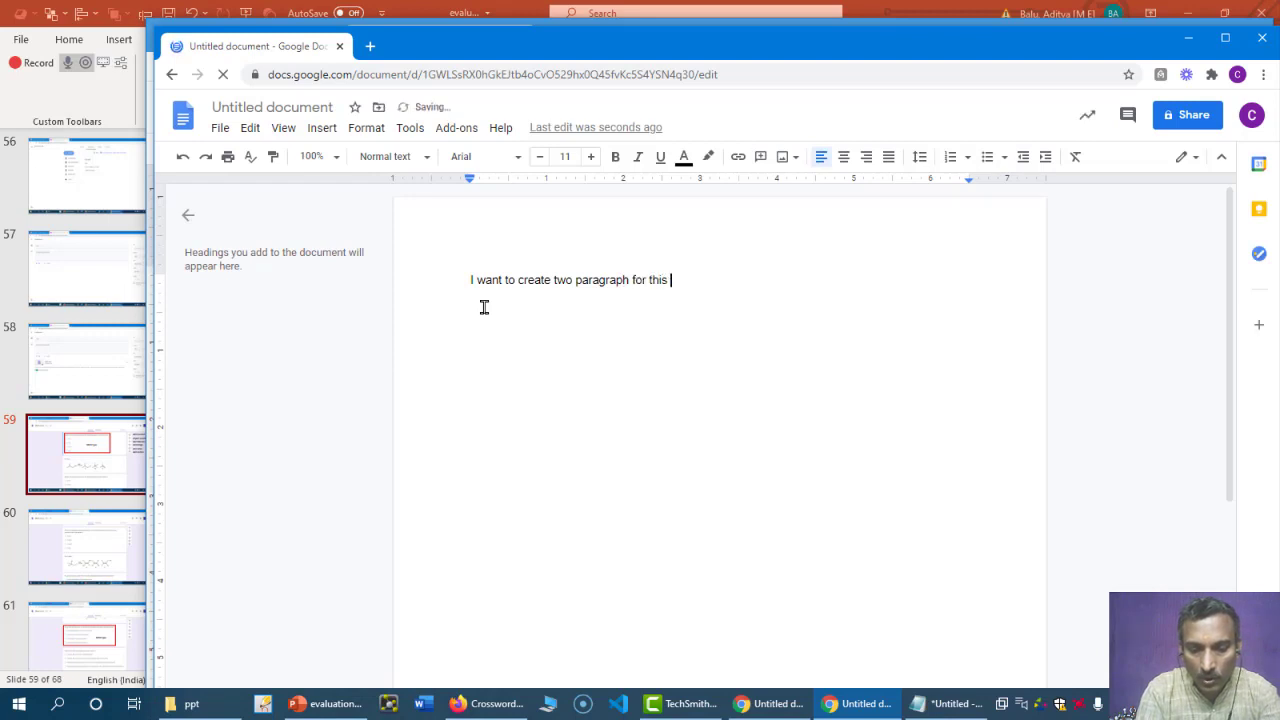
type("question")
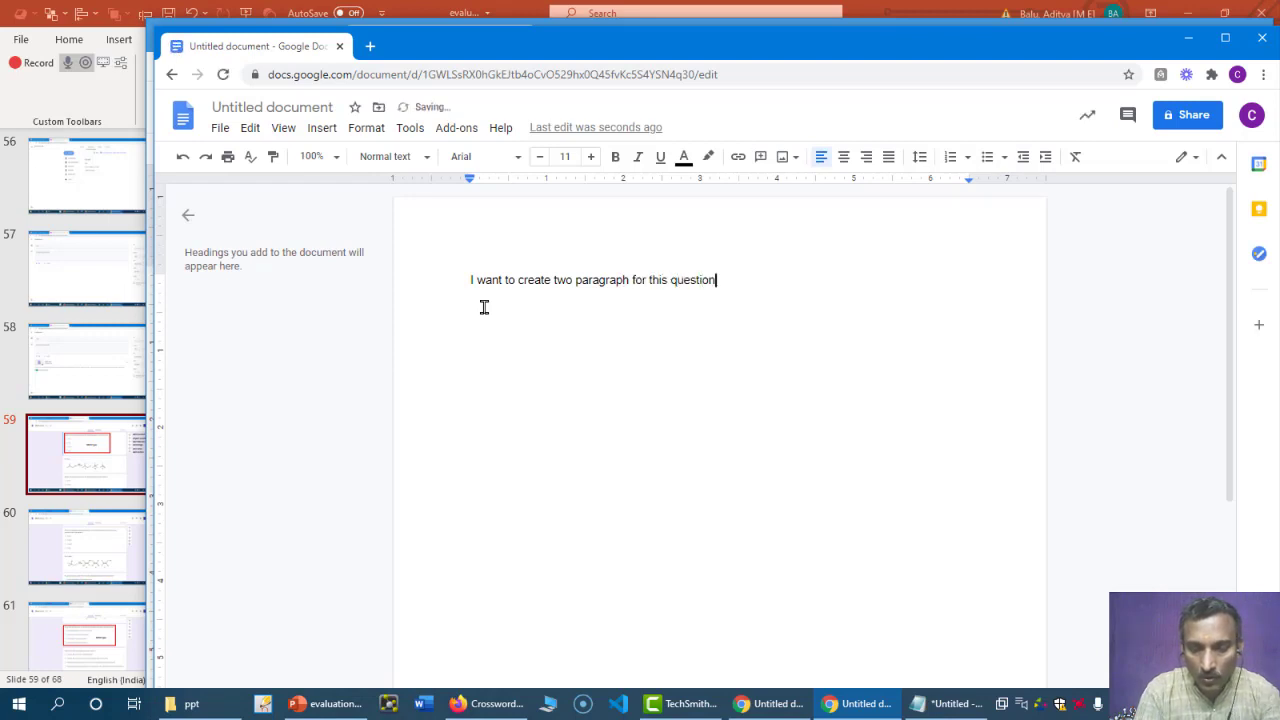
type(".")
key("Return")
type("This ")
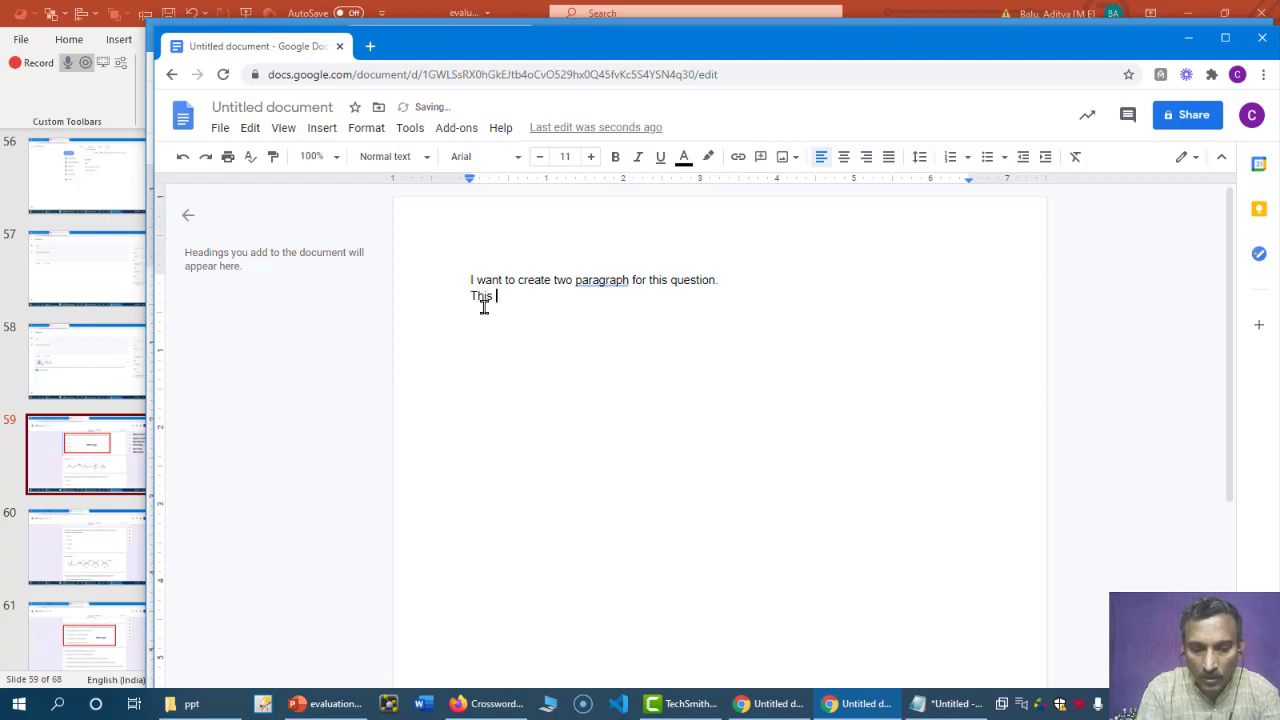
type("is the seco")
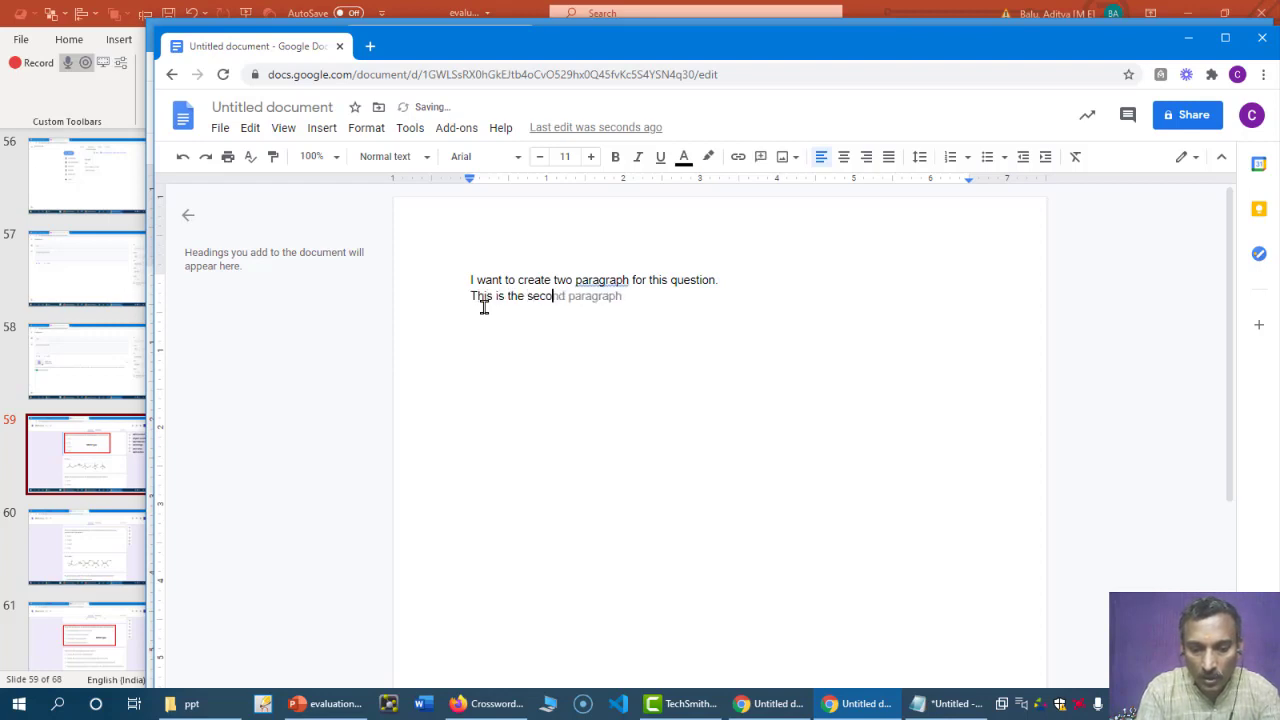
type("nd paragraph.")
Step: Add a third paragraph reading "This is a test paragraph." and dismiss the grammar suggestions notice
key("Return")
type("I")
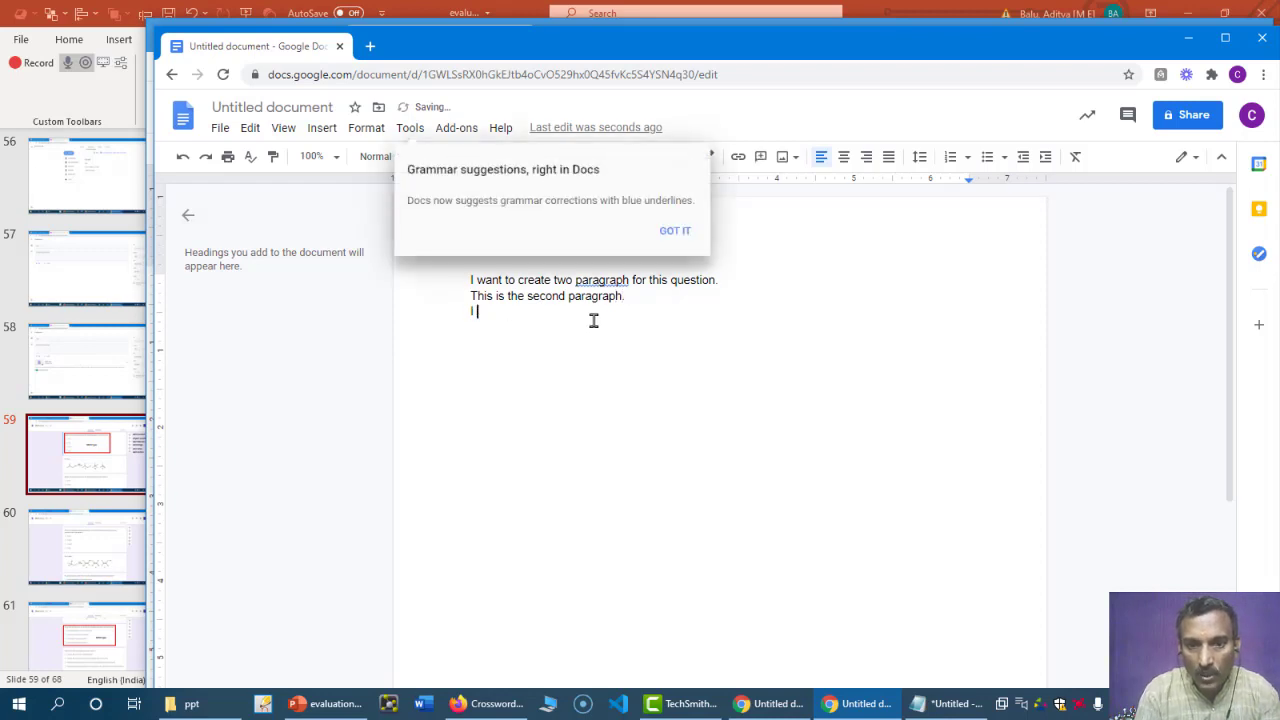
left_click(675, 230)
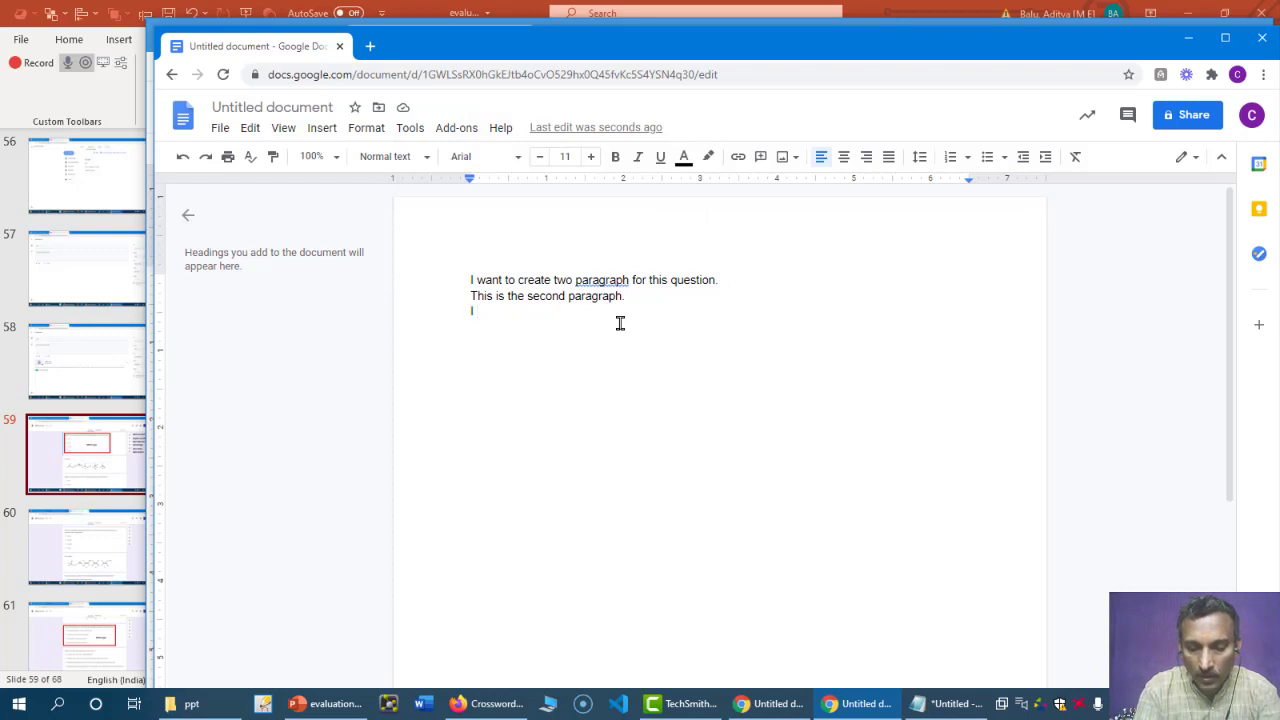
key("BackSpace")
type("This is a ")
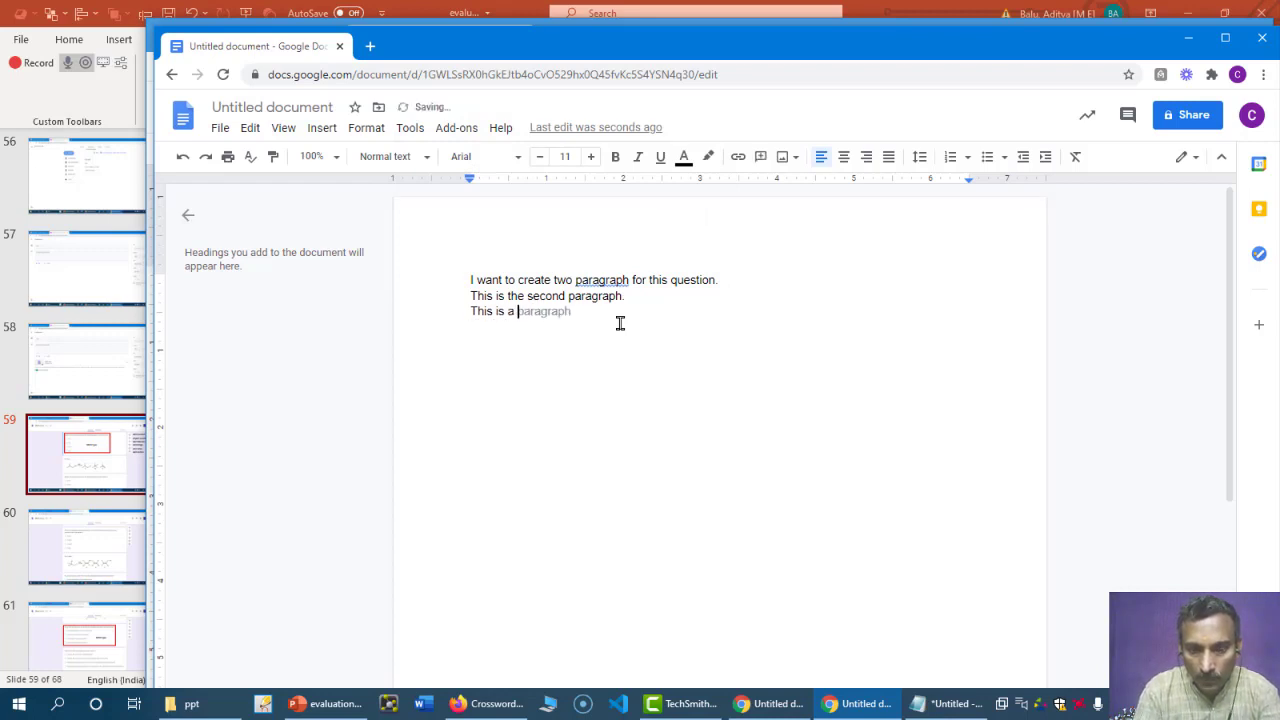
type("test")
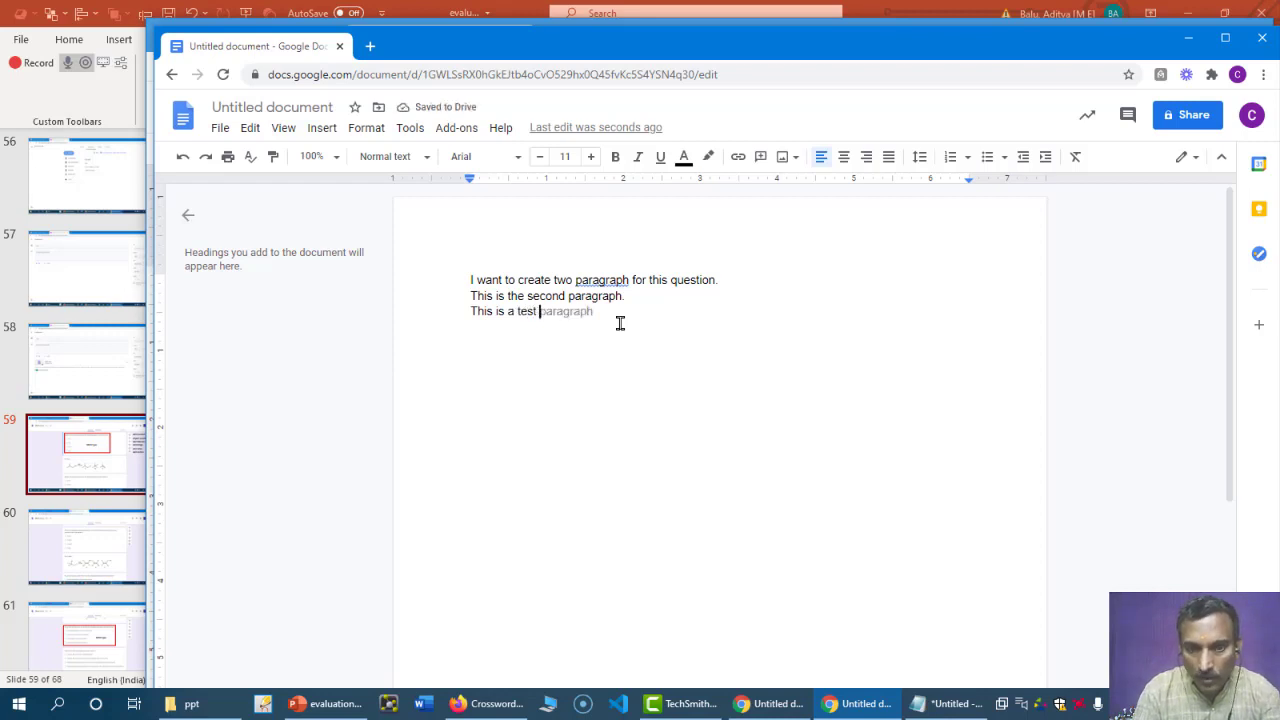
key("Tab")
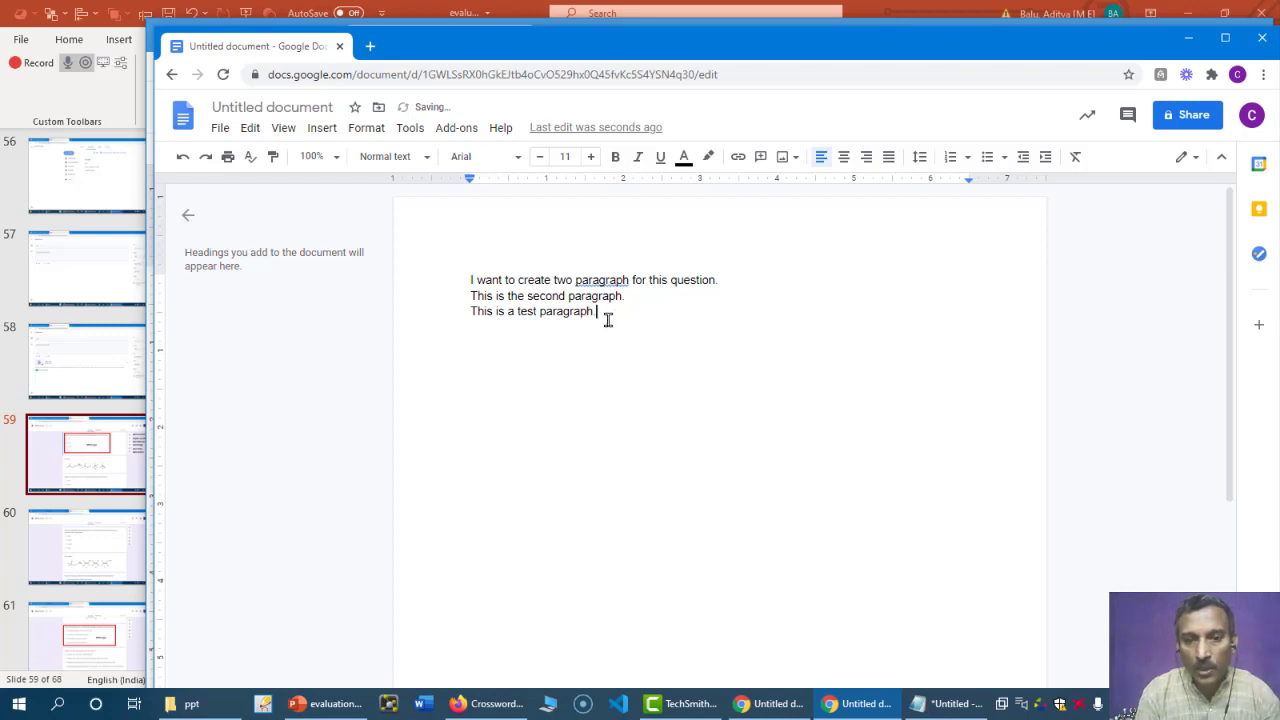
Step: Copy the three paragraphs from the document and paste them as the text of a new question in the Blank Quiz form
left_click_drag(593, 313, 469, 283)
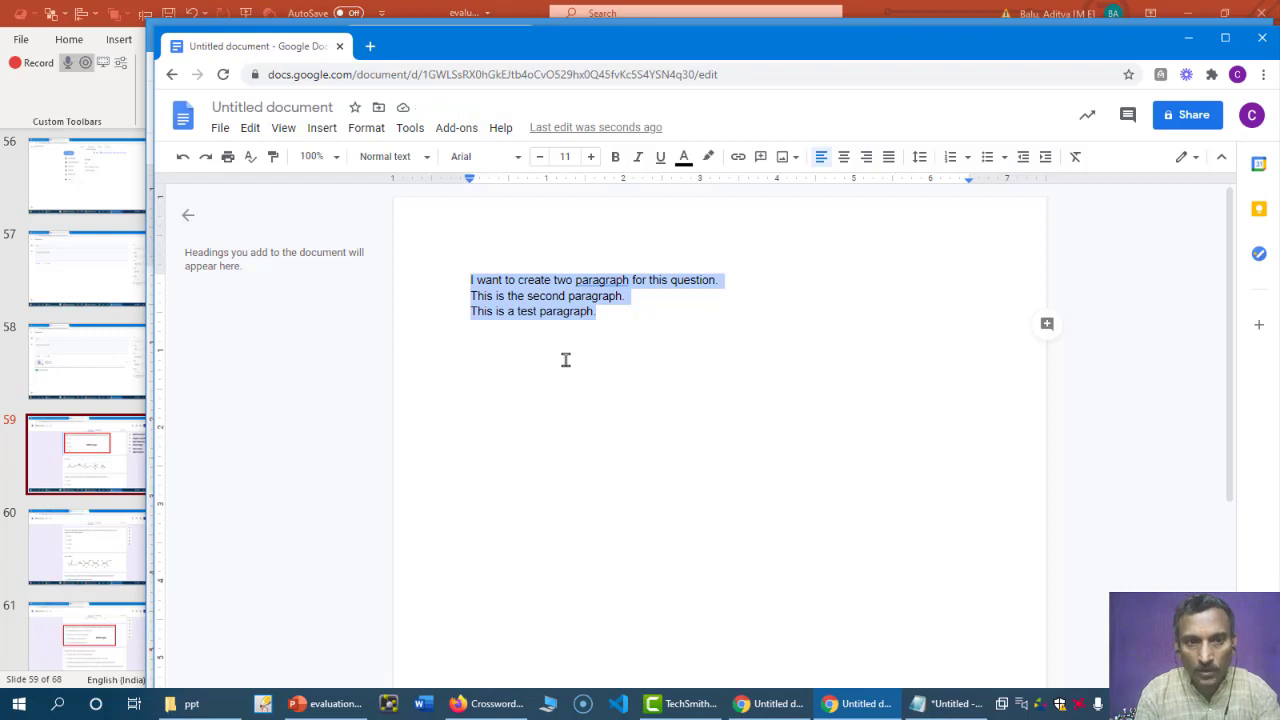
left_click(1185, 39)
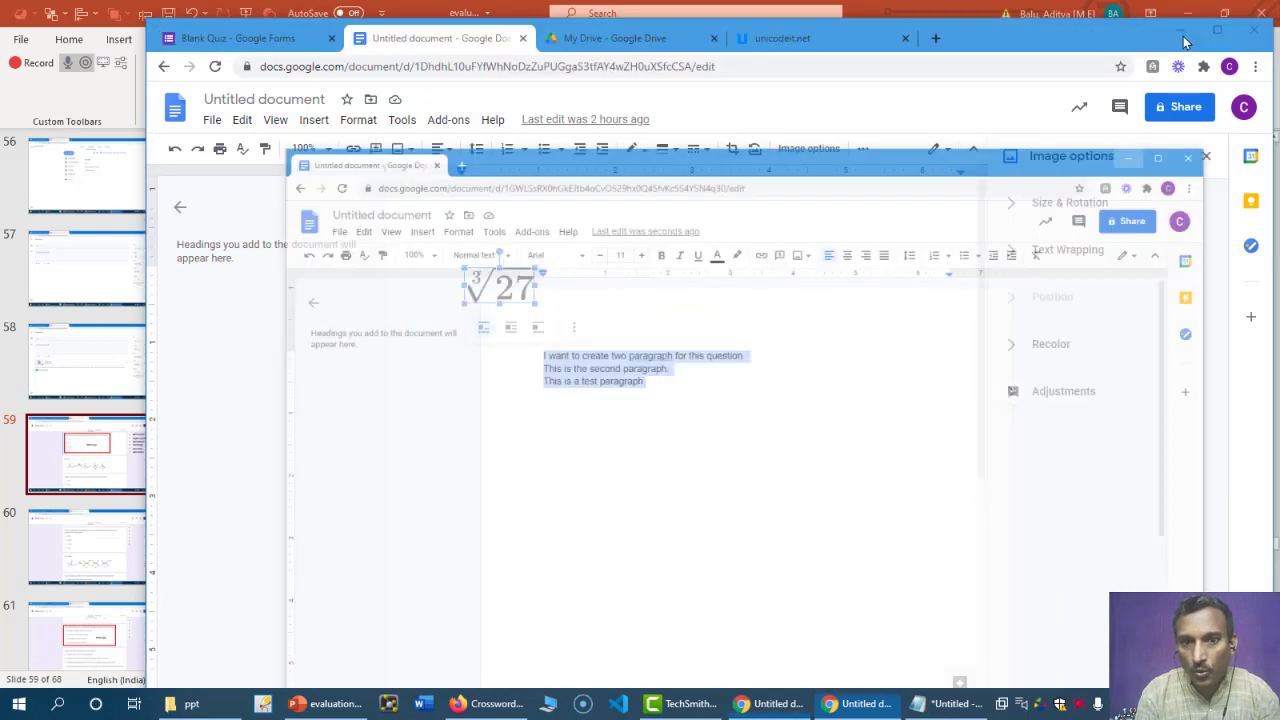
left_click(272, 42)
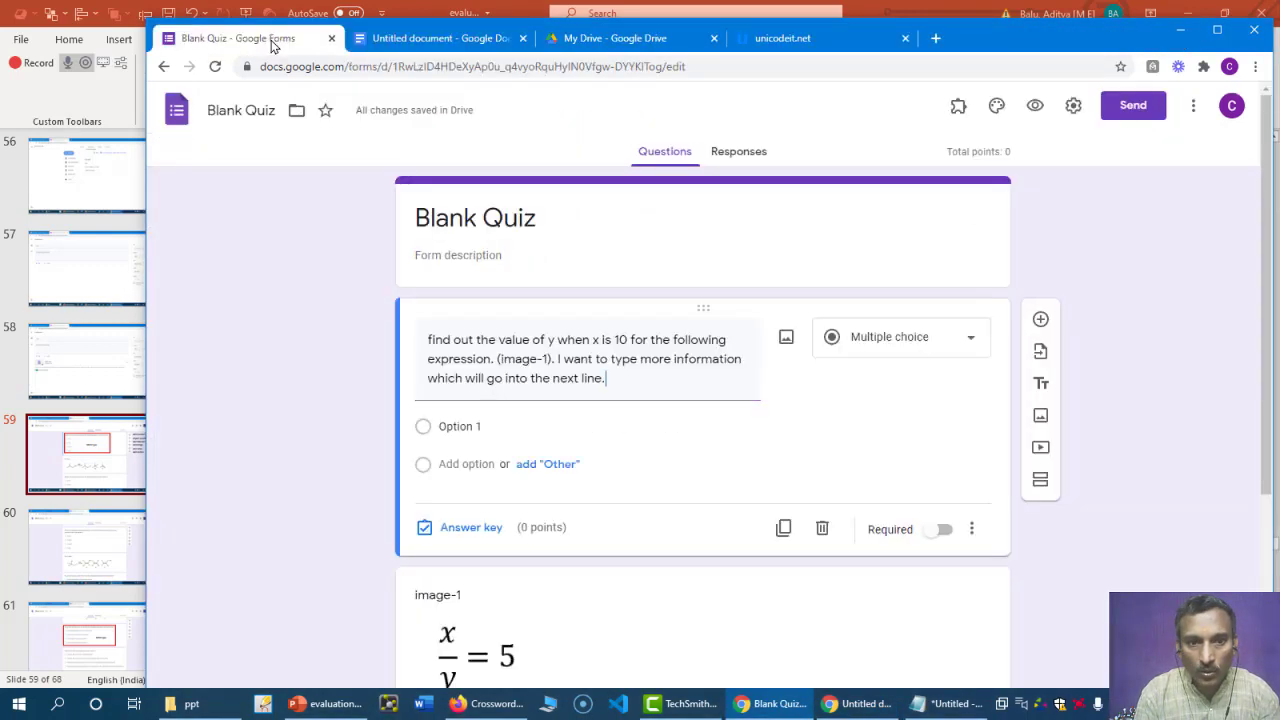
left_click(1040, 321)
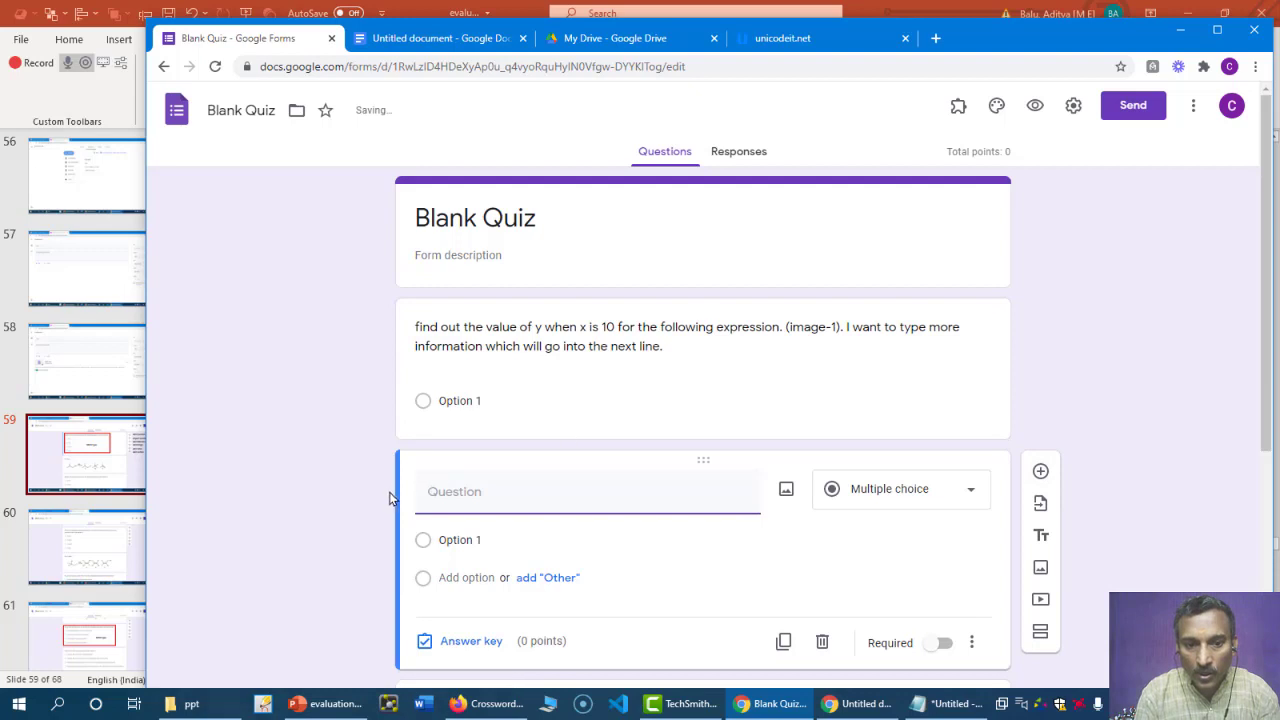
type("I want to create two paragraph for this question.This is the second paragraph.This is a test paragraph.")
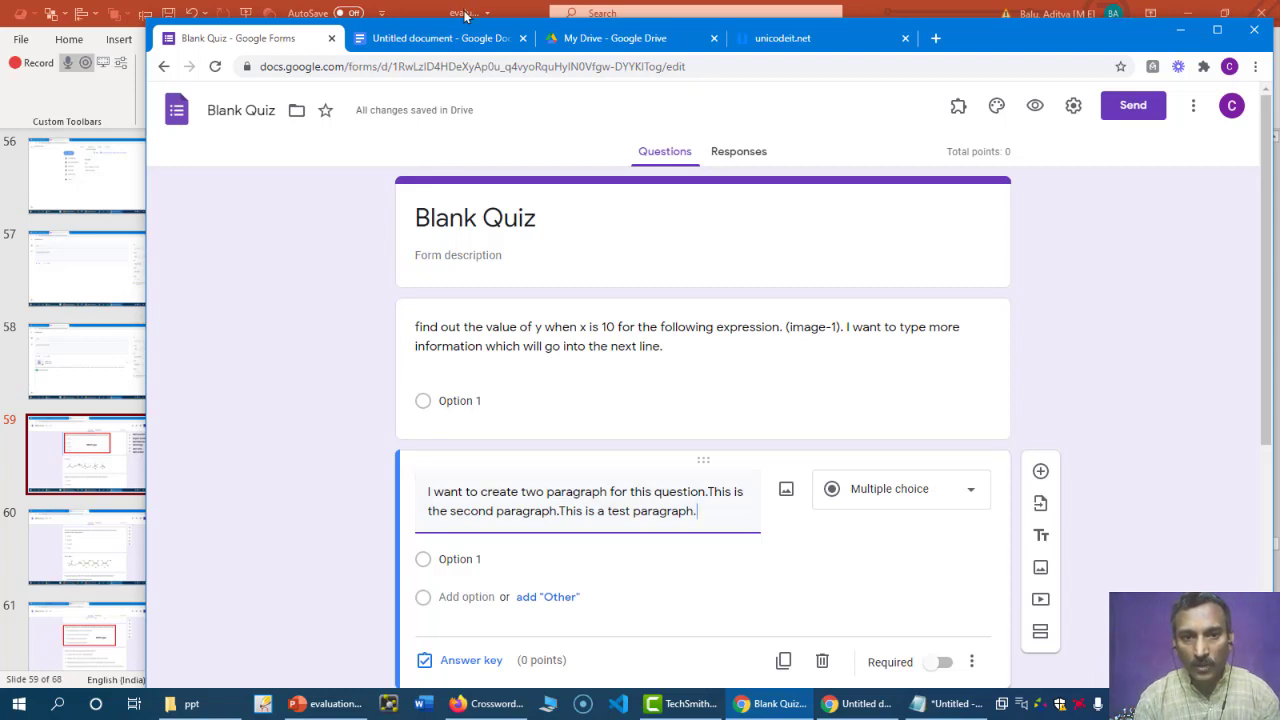
Step: Return to the document with the three paragraphs, deselect the text and enlarge the page for capturing
left_click(462, 40)
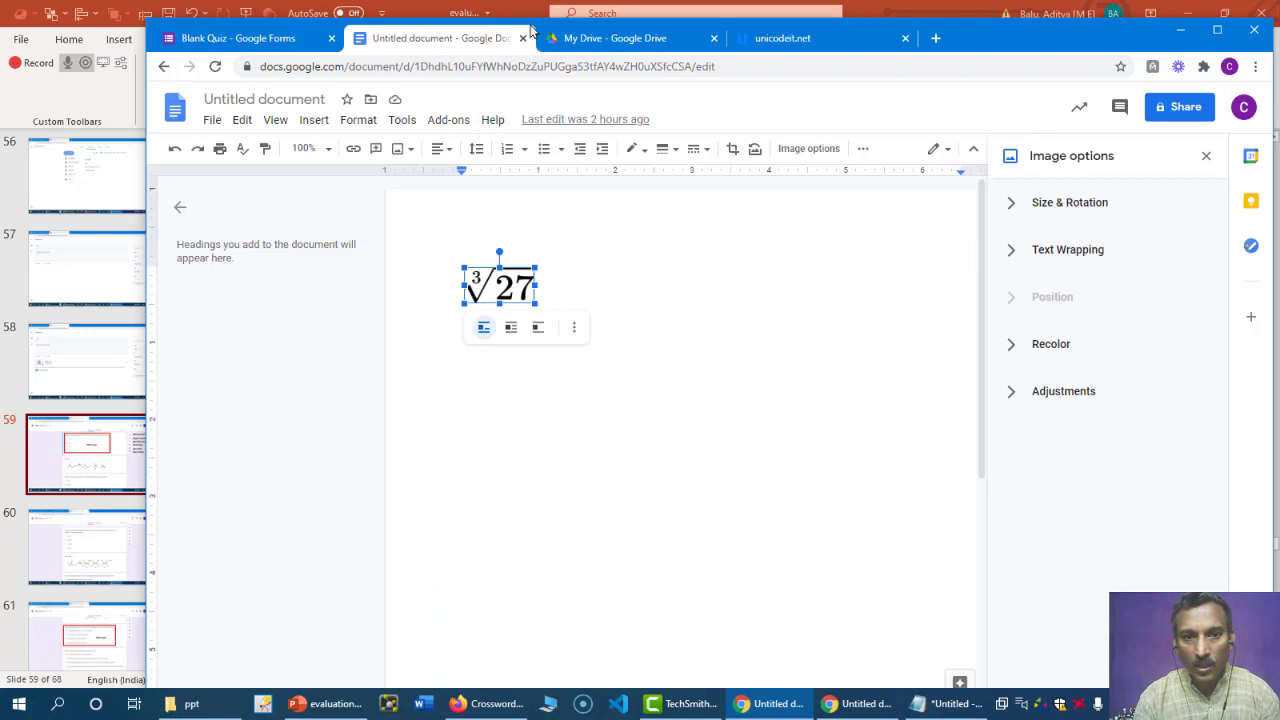
left_click(1180, 30)
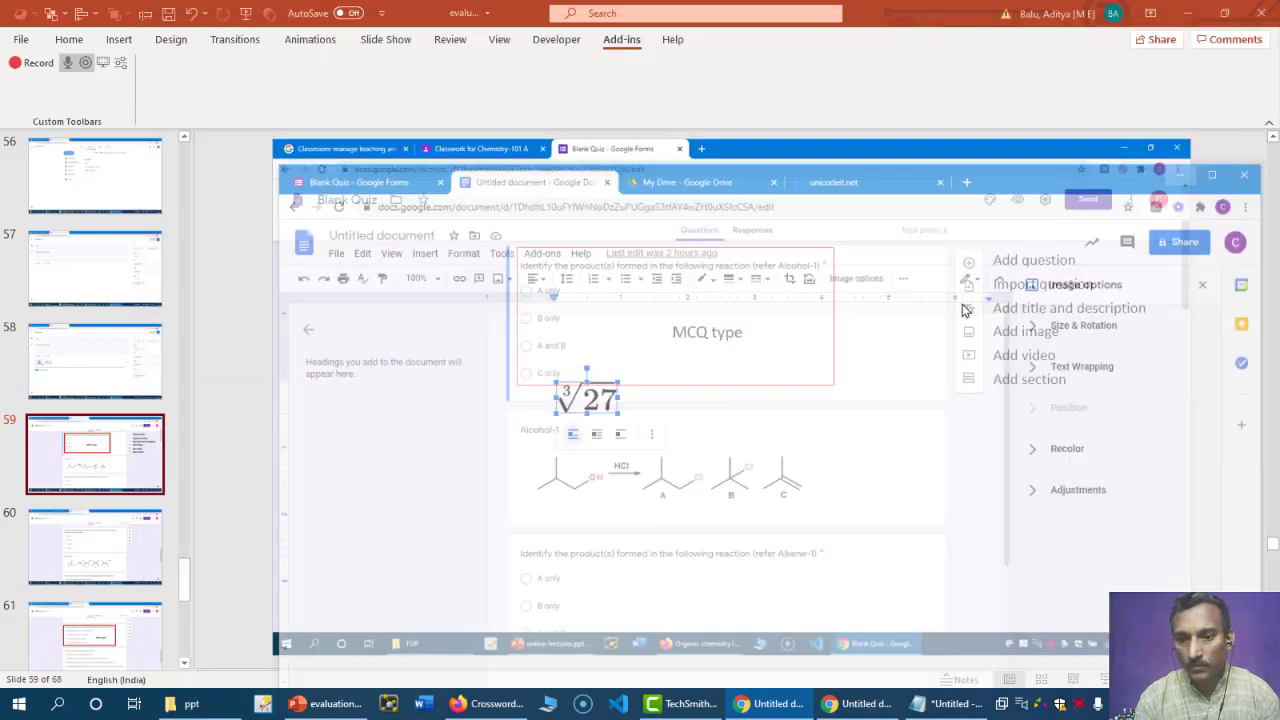
left_click(860, 703)
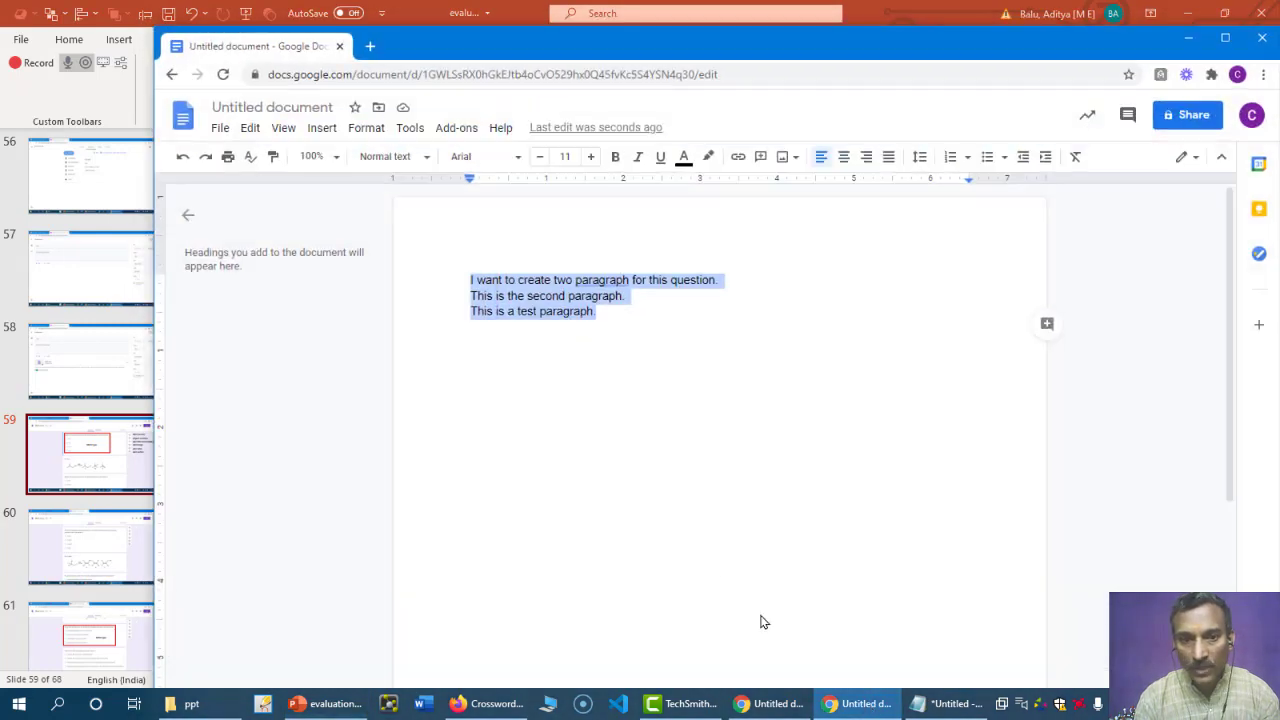
left_click(648, 418)
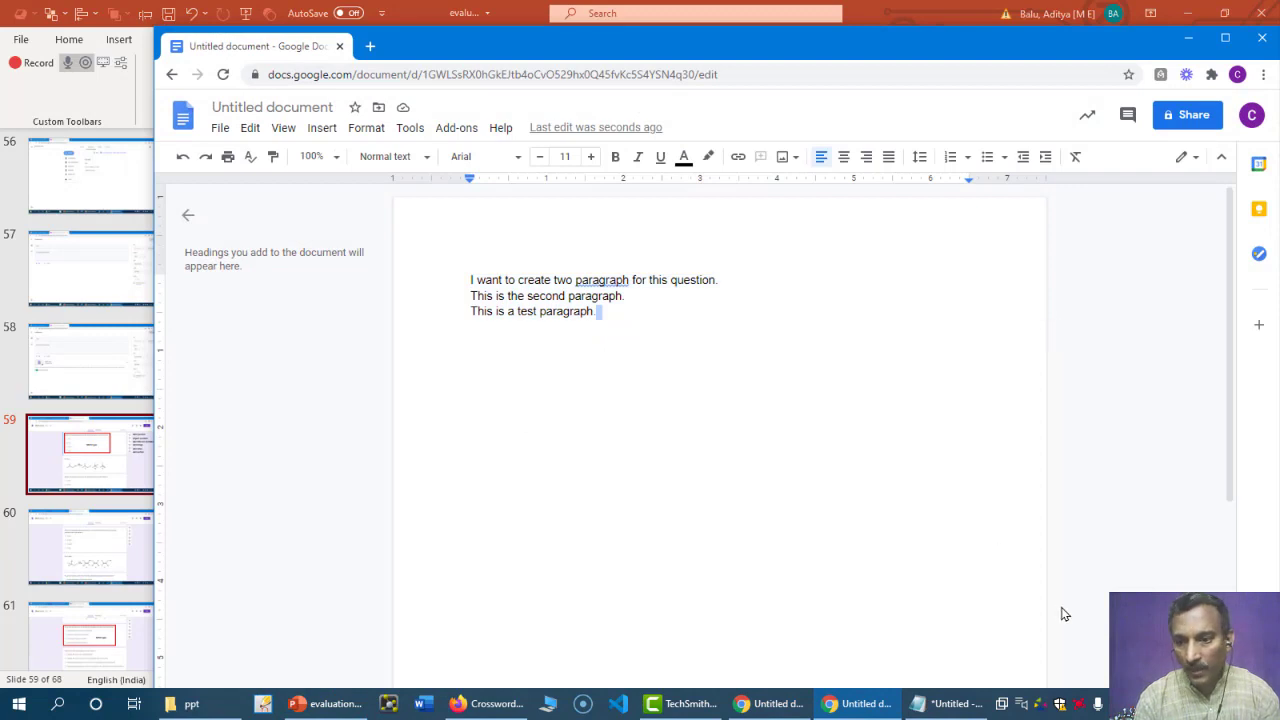
left_click_drag(920, 43, 880, 26)
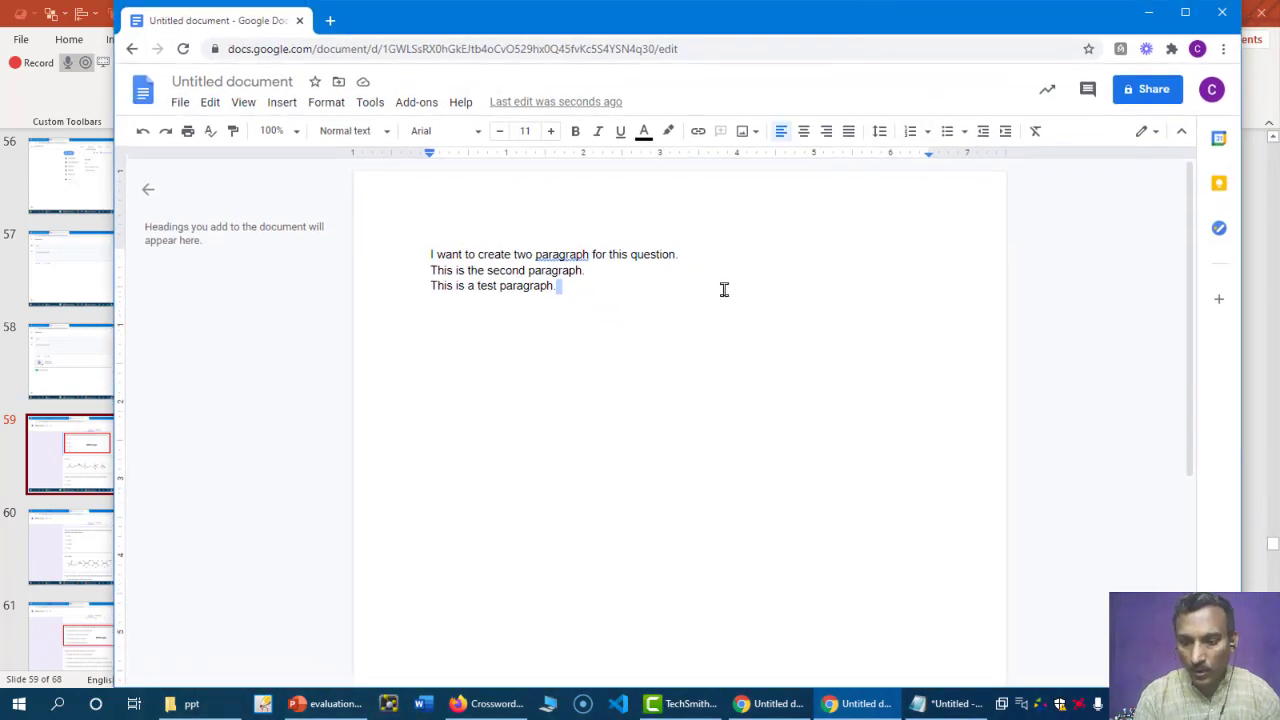
key("ctrl+plus")
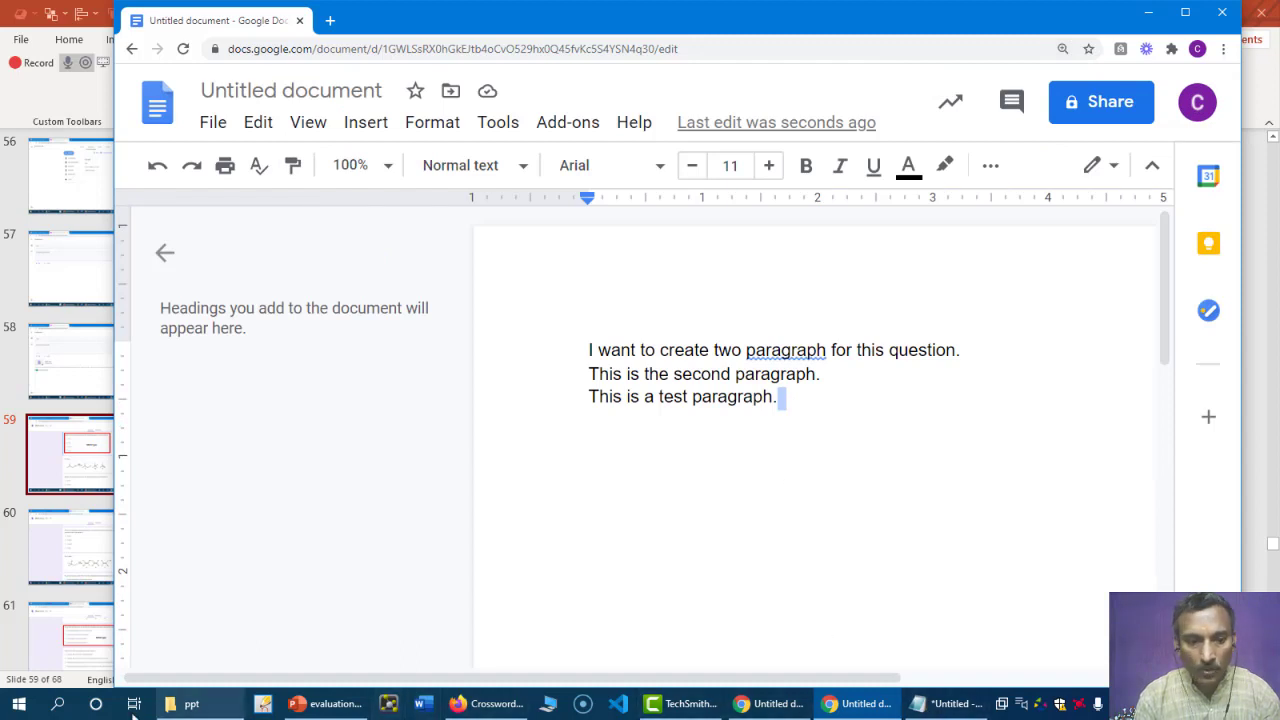
Step: Open Snipping Tool and capture a rectangular snip around the three paragraphs
left_click(57, 706)
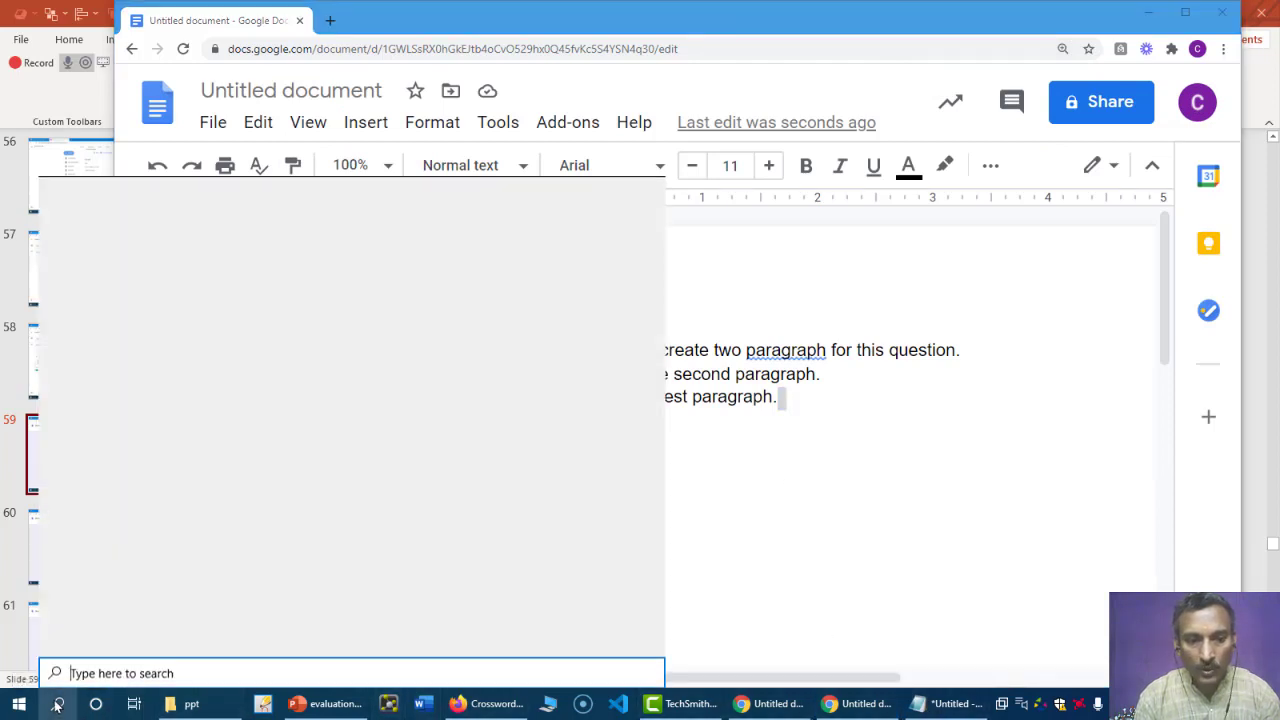
type("sni")
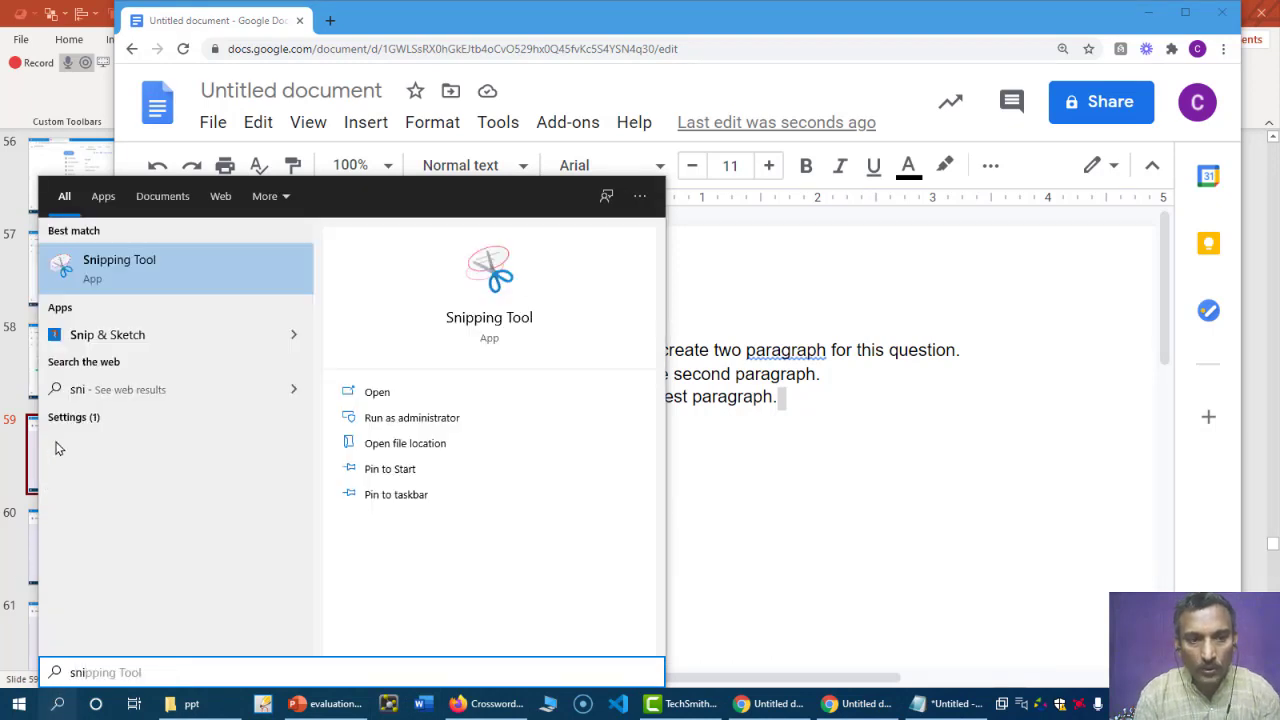
left_click(181, 268)
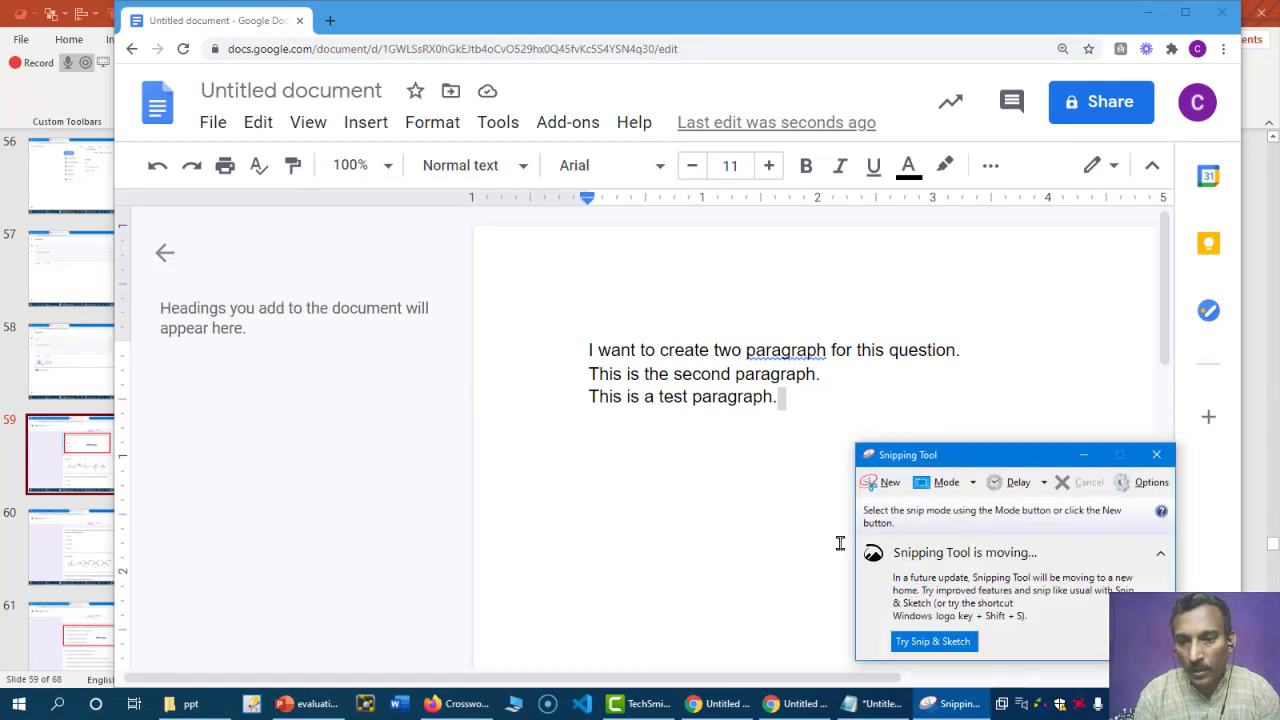
left_click(973, 483)
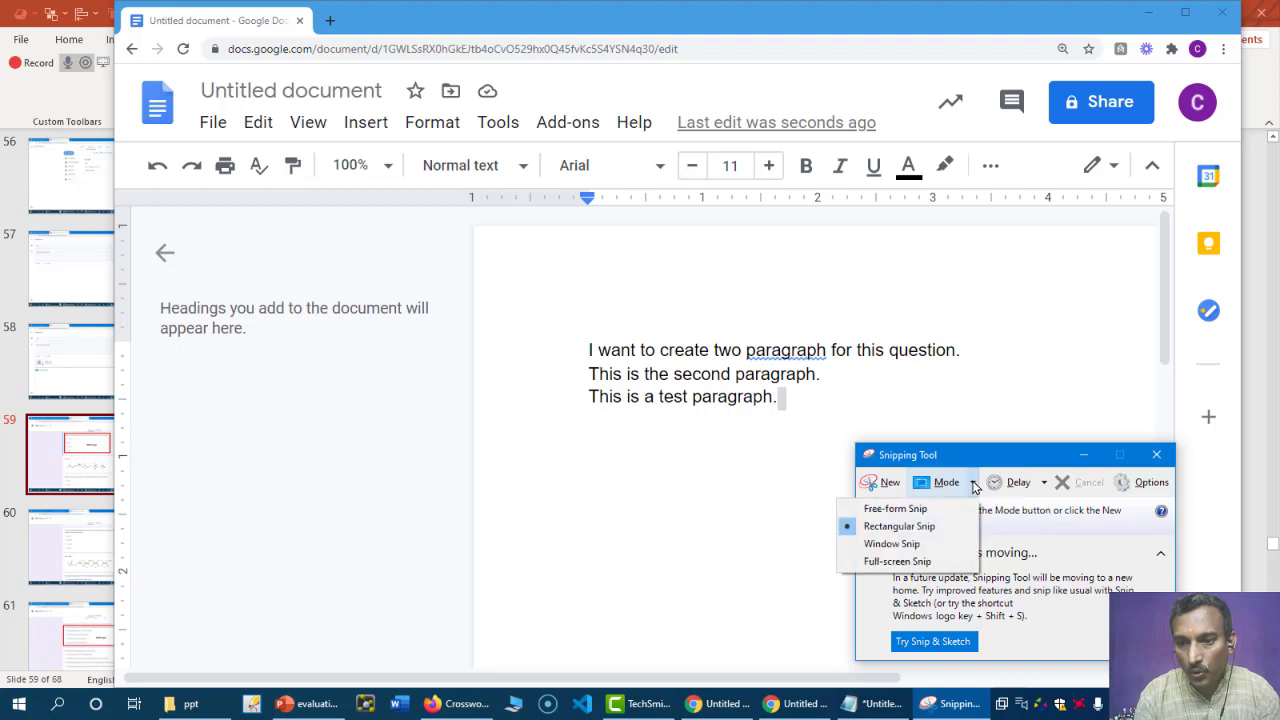
left_click(898, 526)
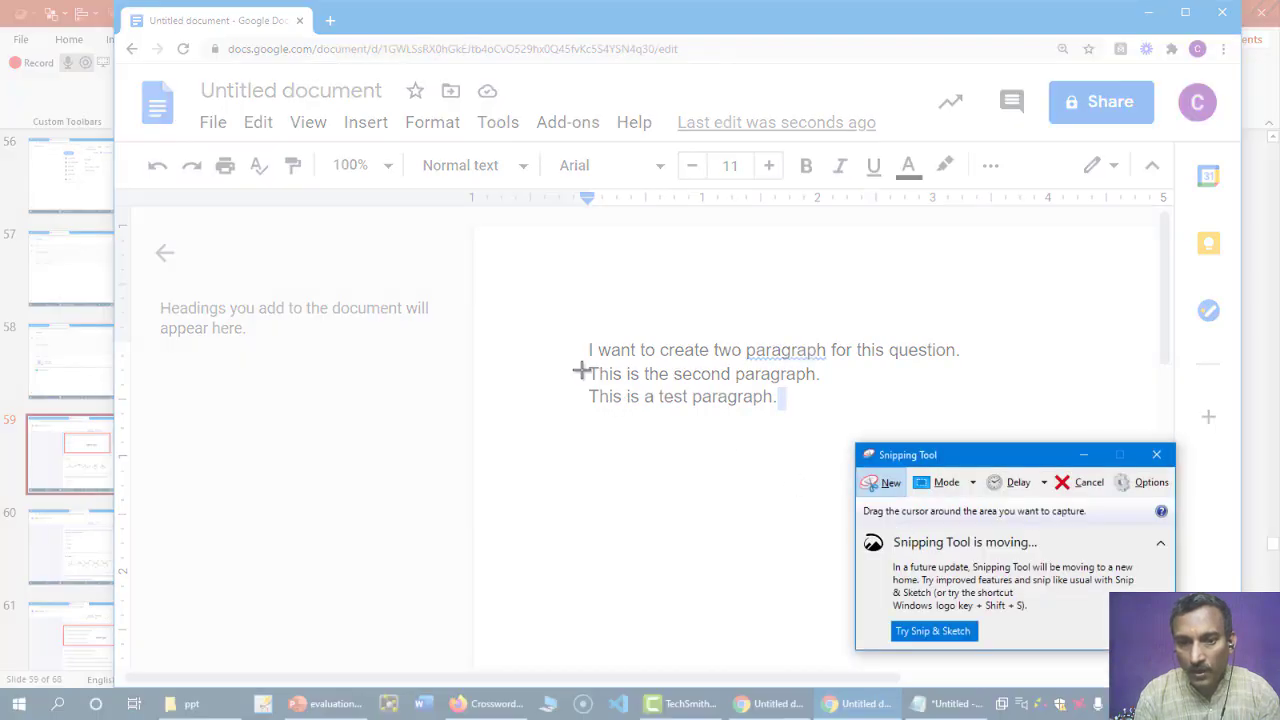
left_click_drag(578, 334, 962, 414)
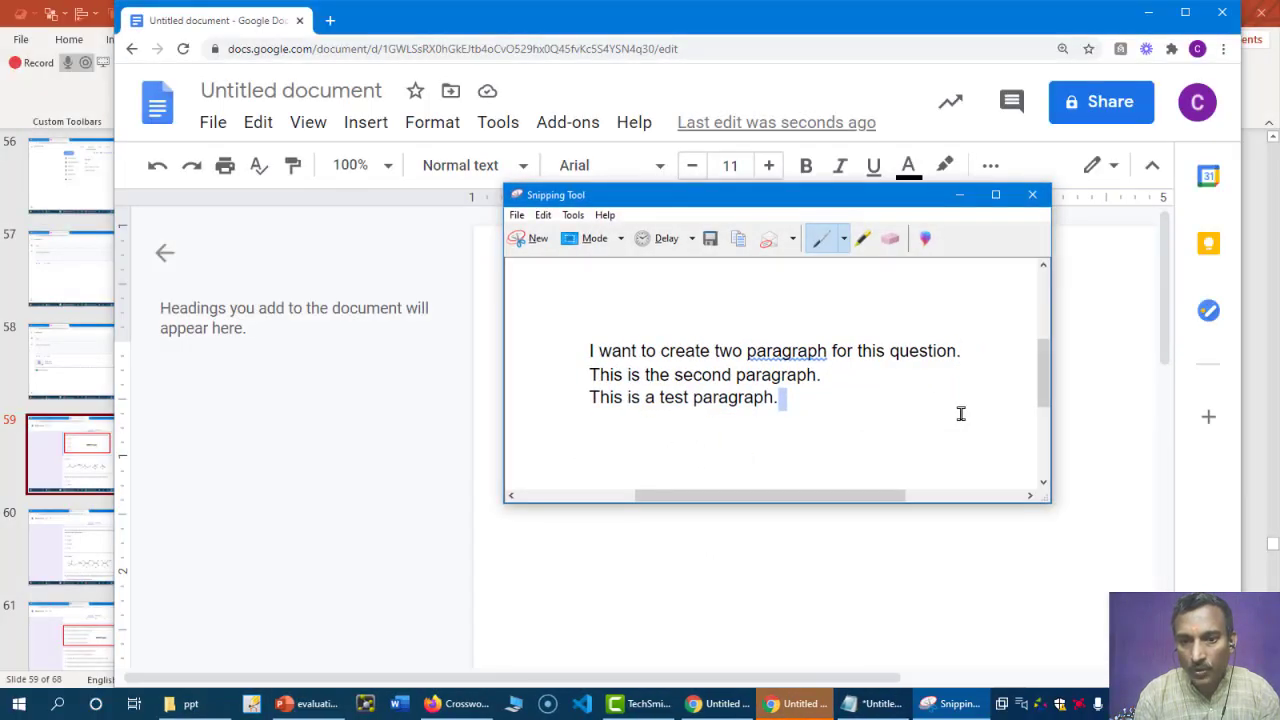
Step: Save the snip as a PNG named q-1 in the Pictures folder and minimize Snipping Tool
left_click(516, 215)
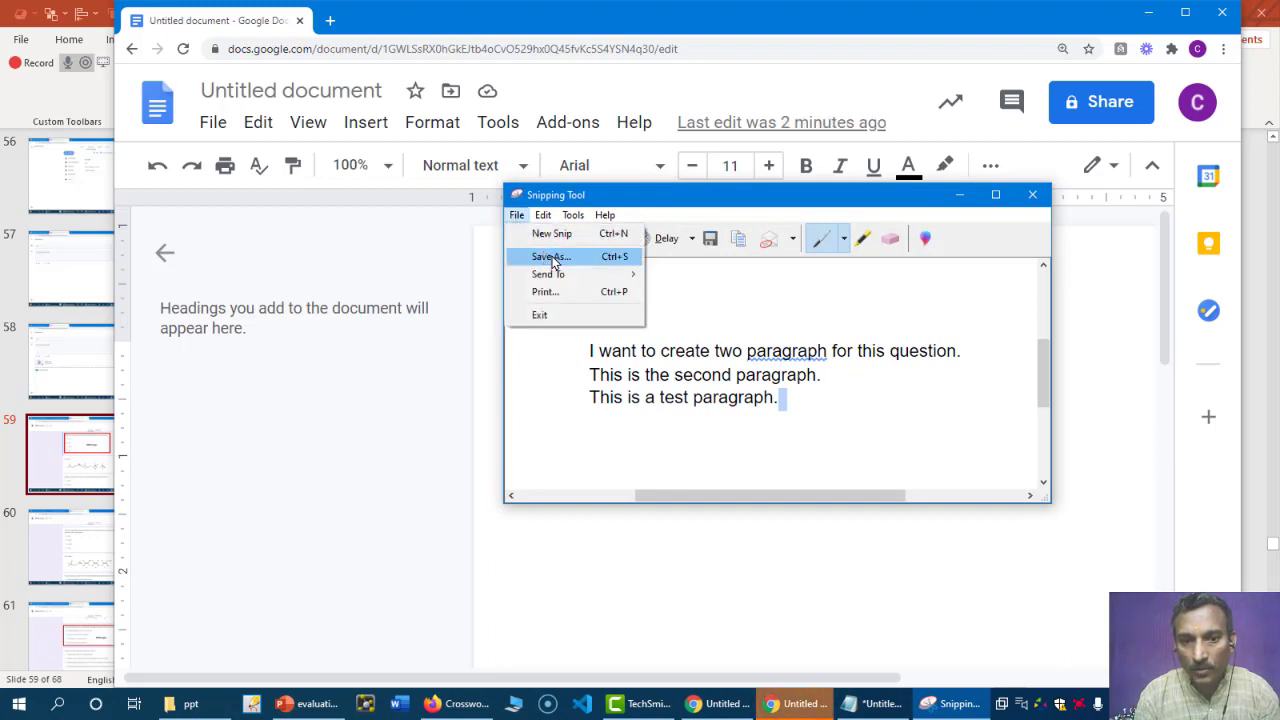
left_click(550, 257)
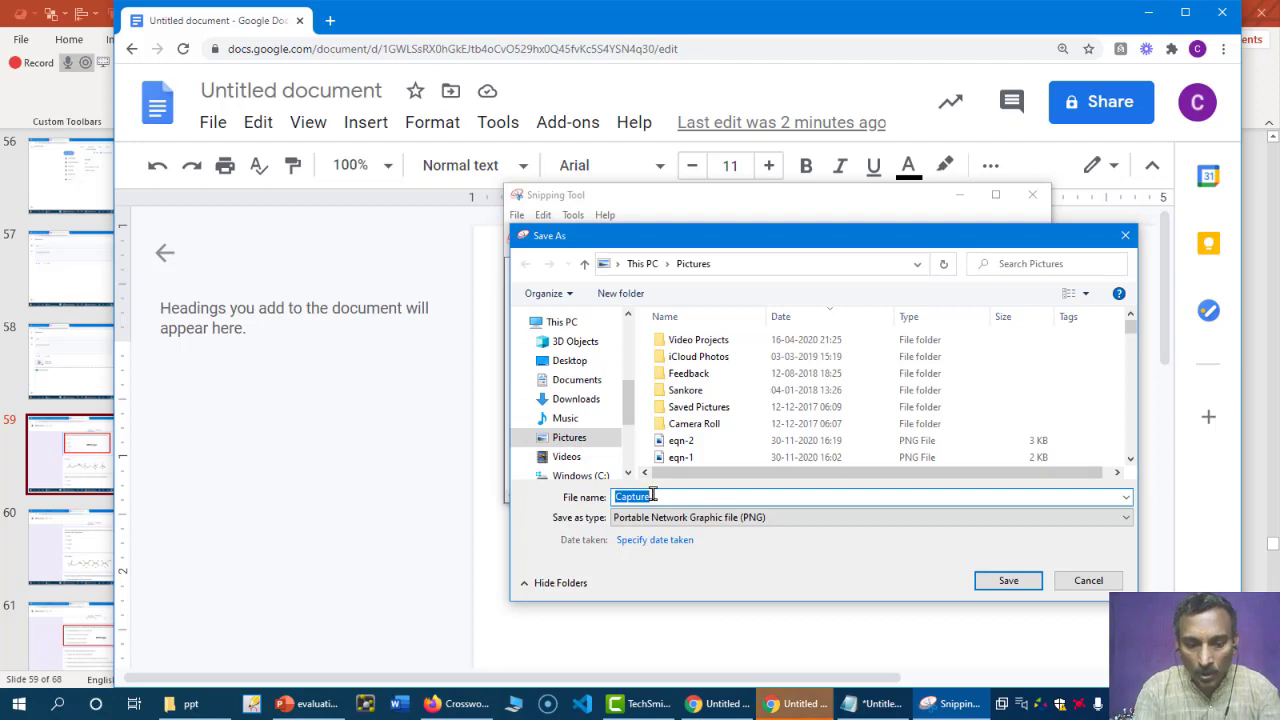
type("q-1")
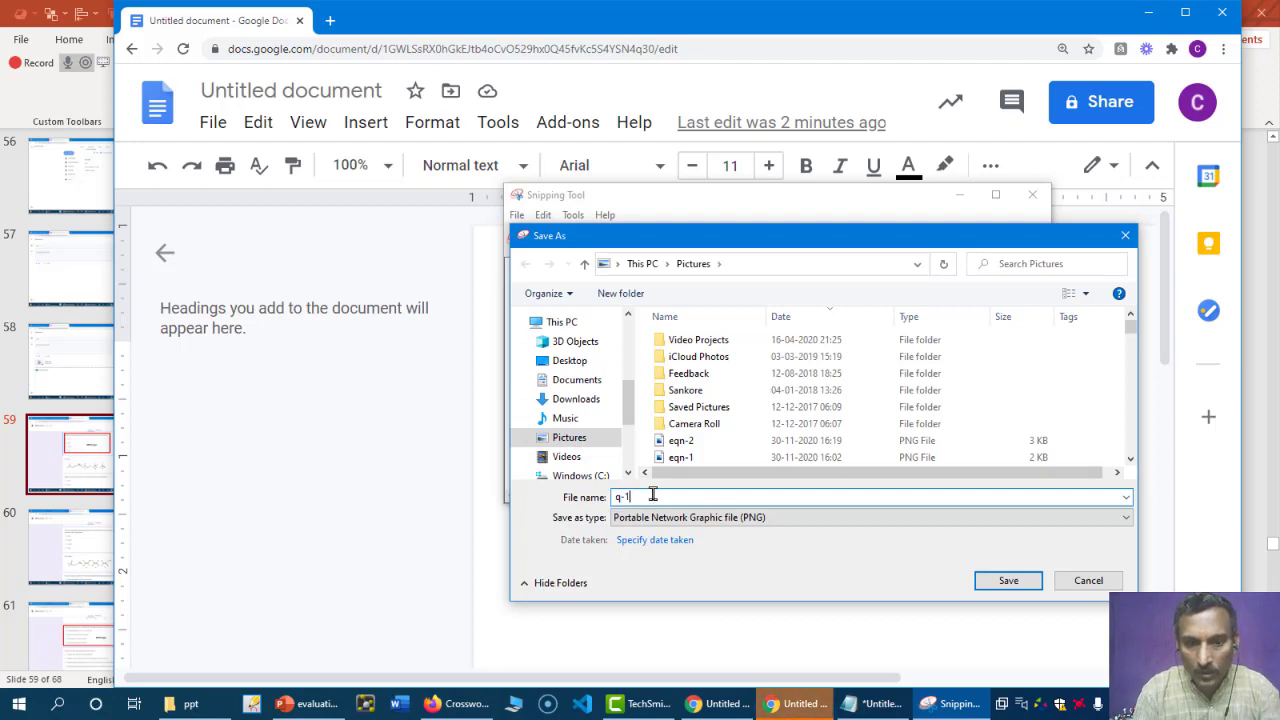
left_click(1000, 583)
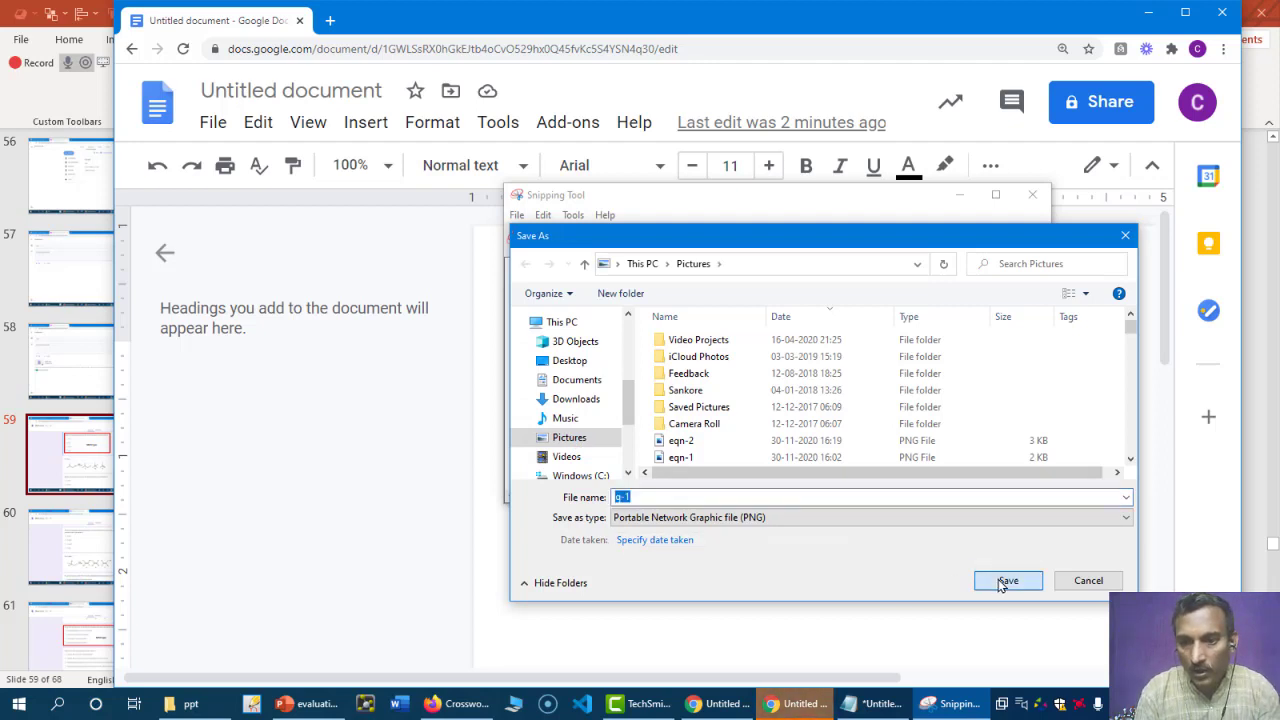
left_click(958, 195)
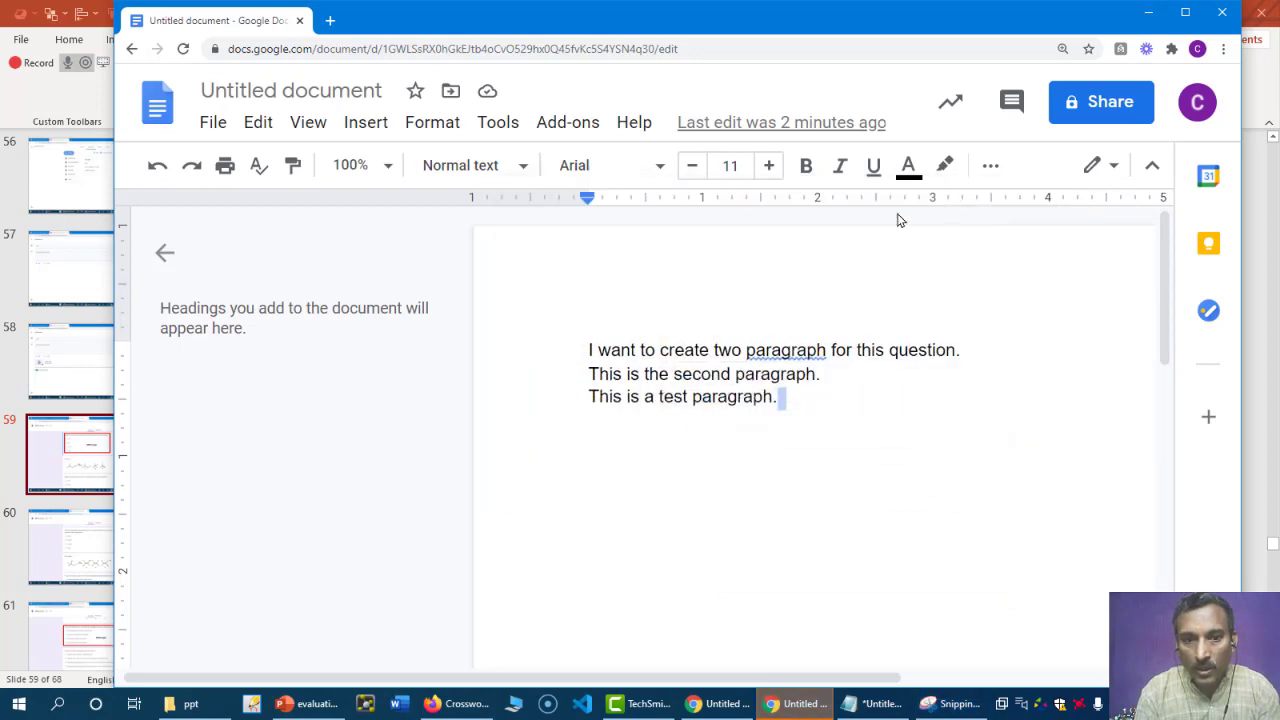
Step: Switch back to the Blank Quiz form and add an empty multiple-choice question below the question with the pasted paragraphs
left_click(1149, 12)
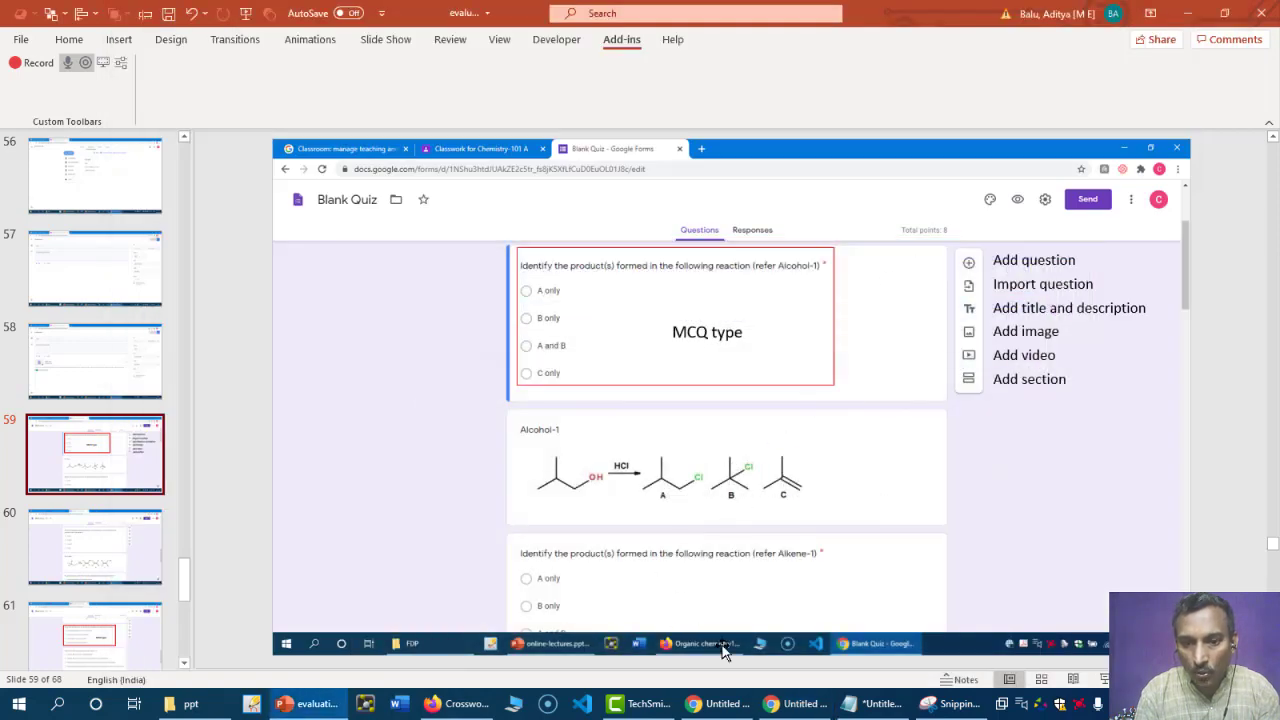
left_click(799, 706)
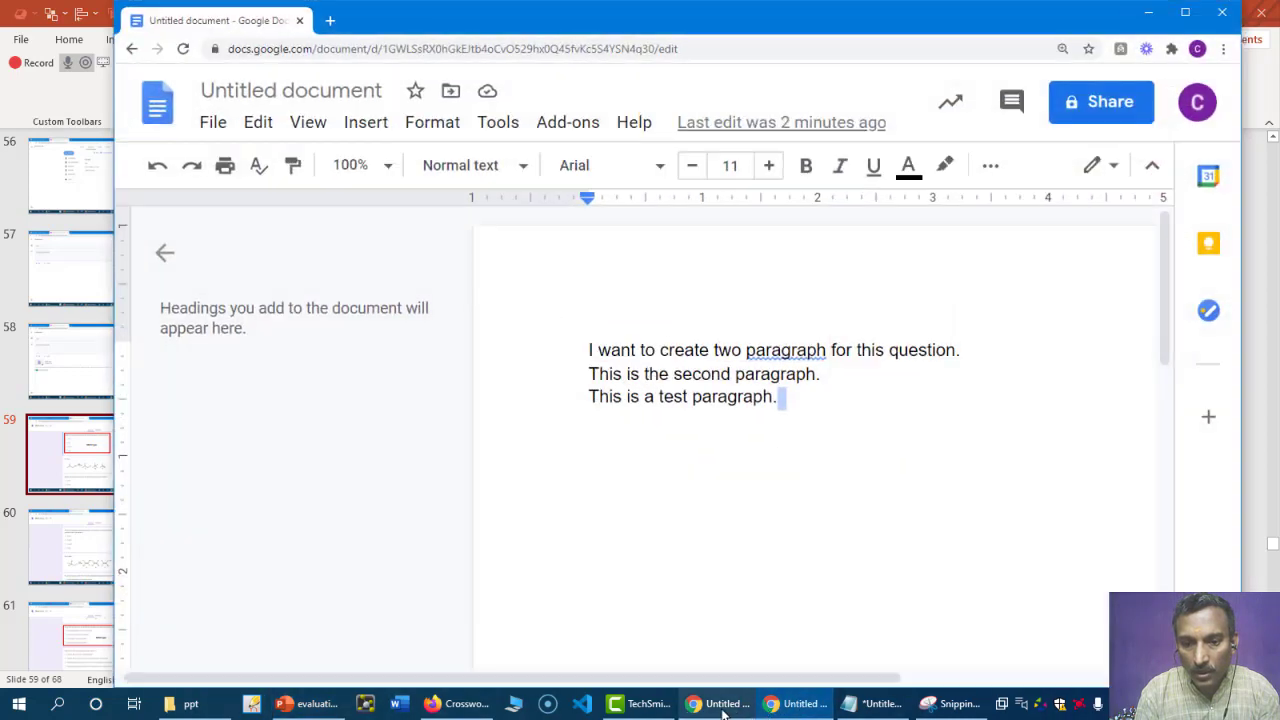
left_click(718, 704)
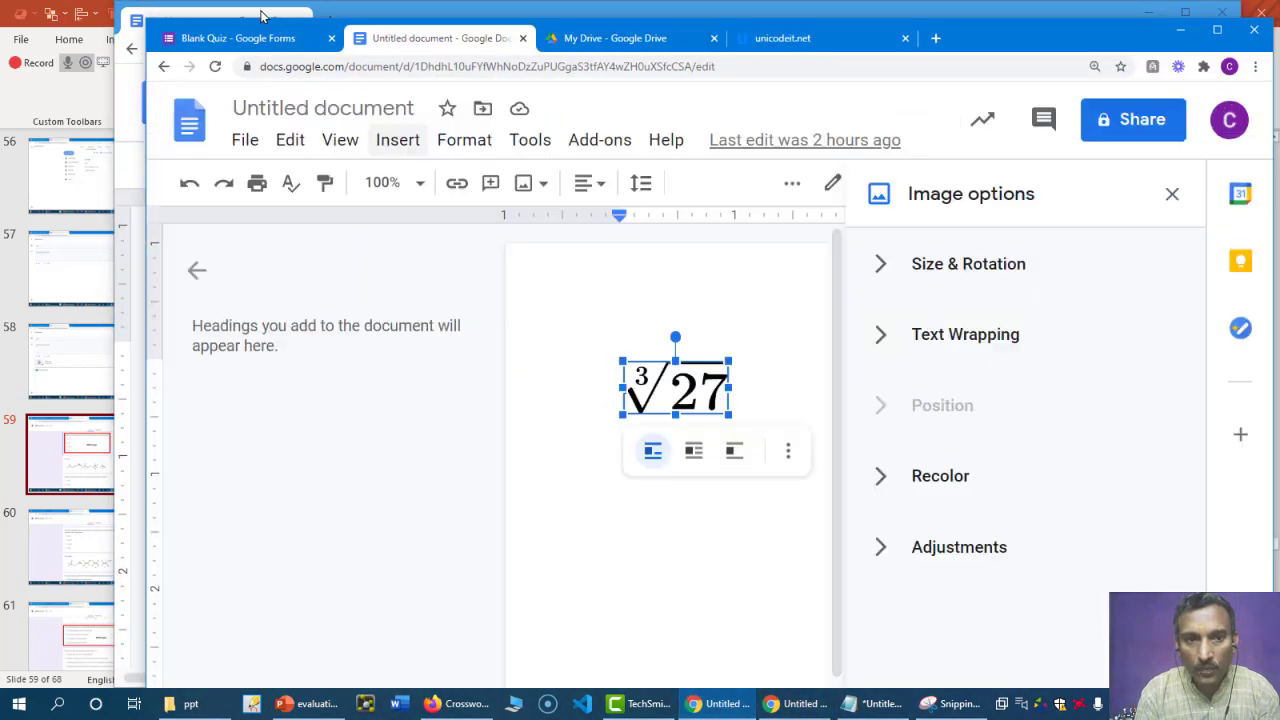
left_click(243, 38)
key("ctrl+plus")
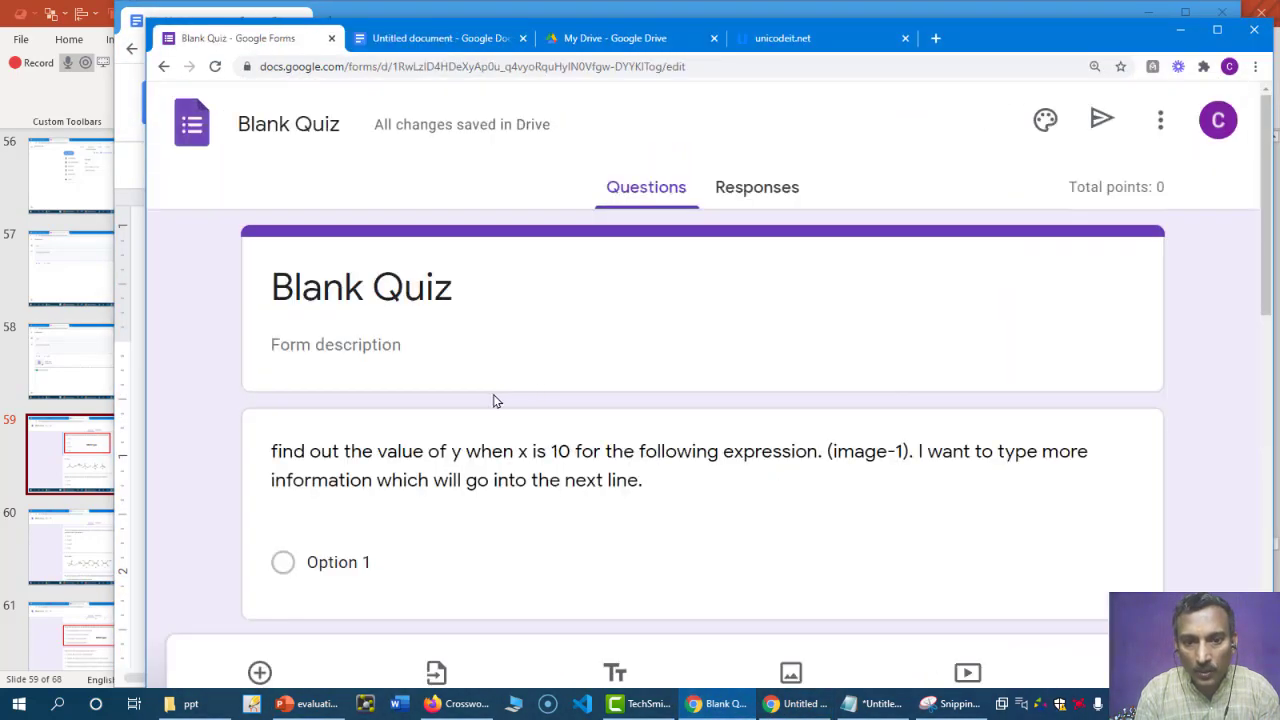
key("ctrl+minus")
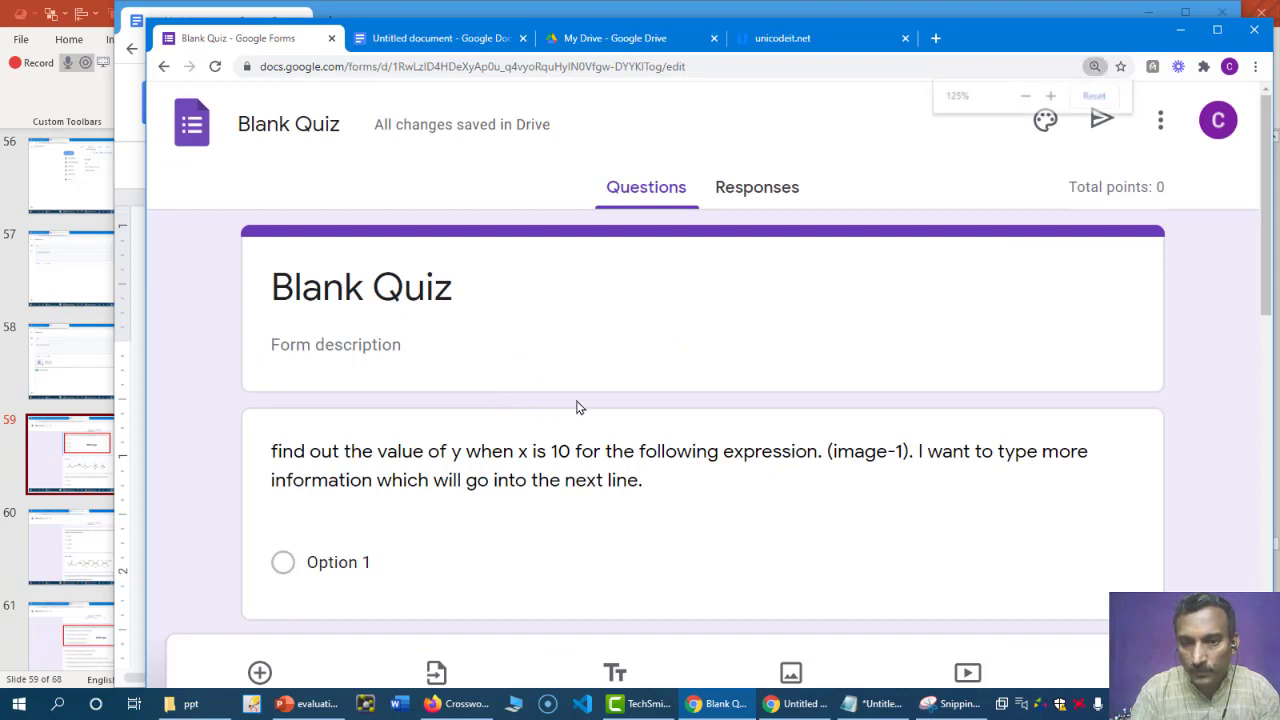
key("ctrl+minus")
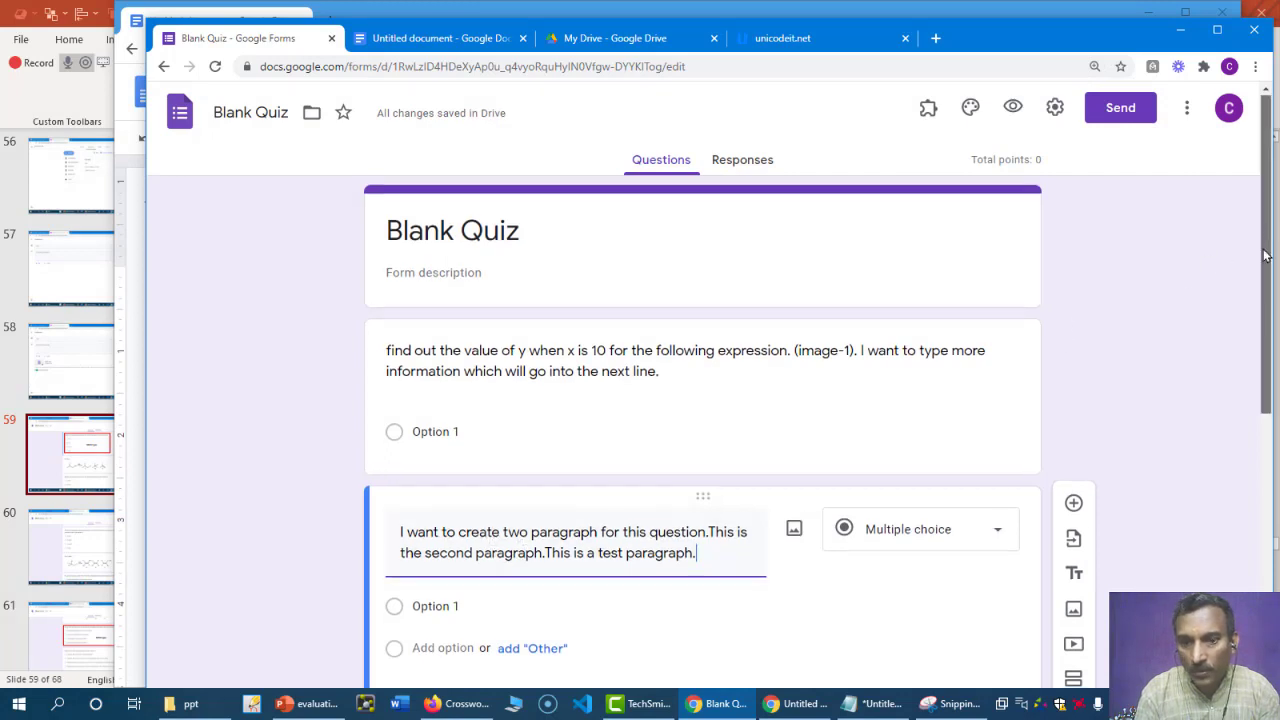
left_click_drag(1265, 255, 1270, 365)
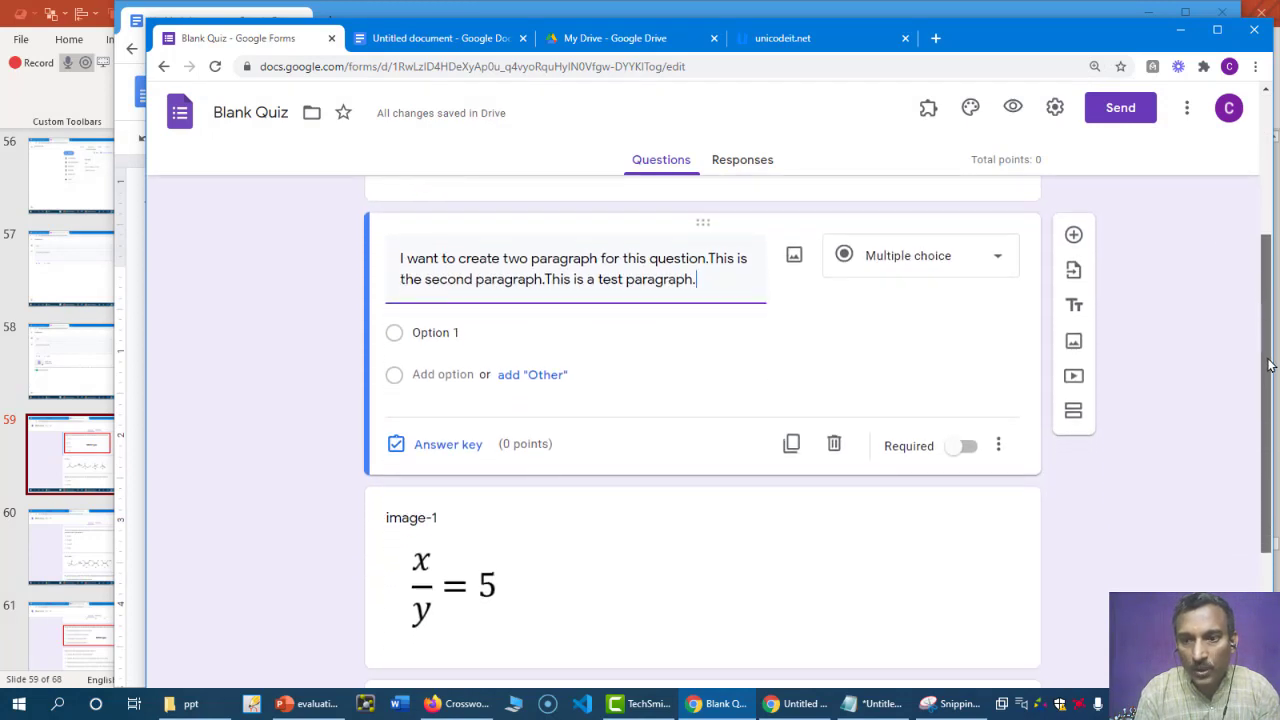
left_click(1072, 236)
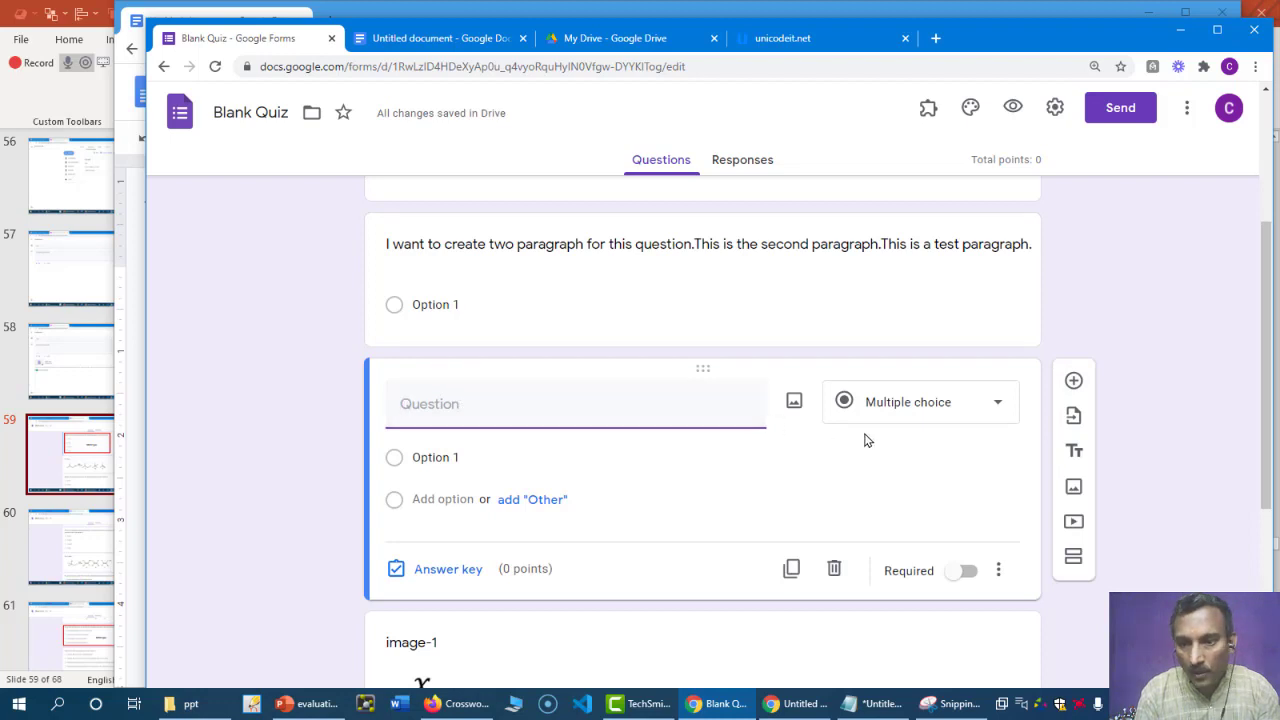
Step: Insert the q-1 image from the computer's Pictures folder as a new image item below the empty question
left_click(1075, 489)
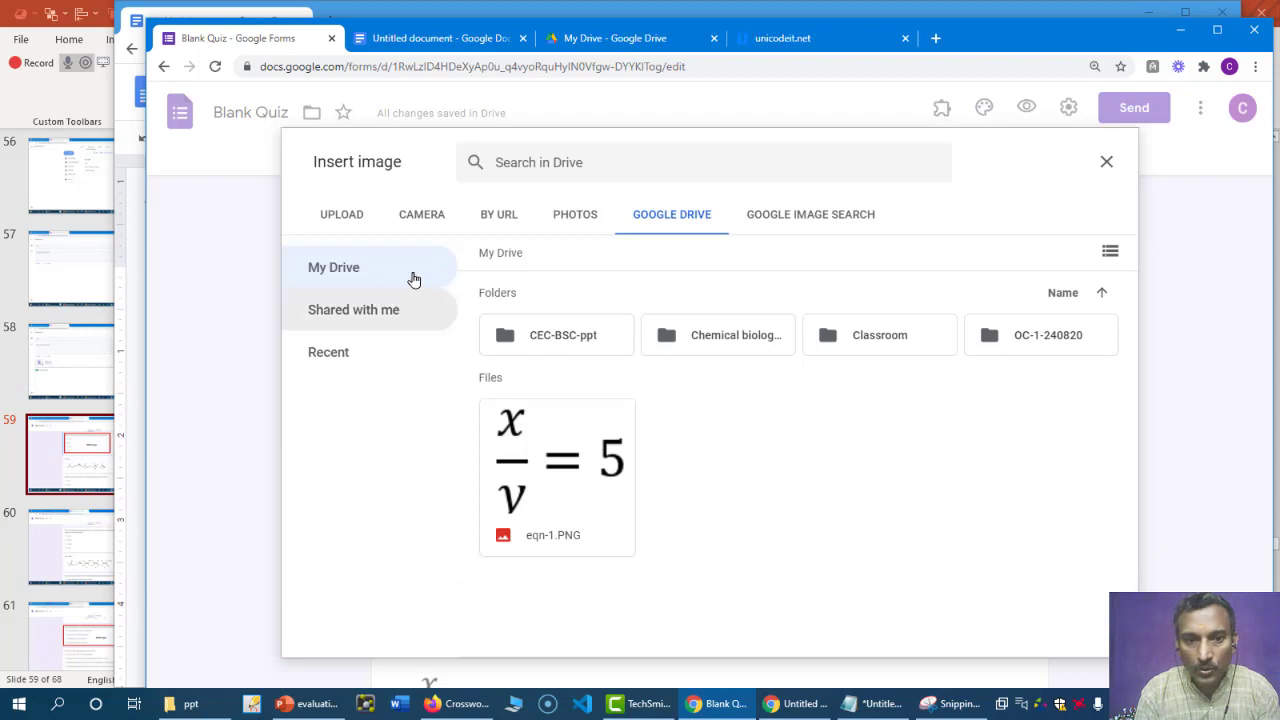
left_click(343, 218)
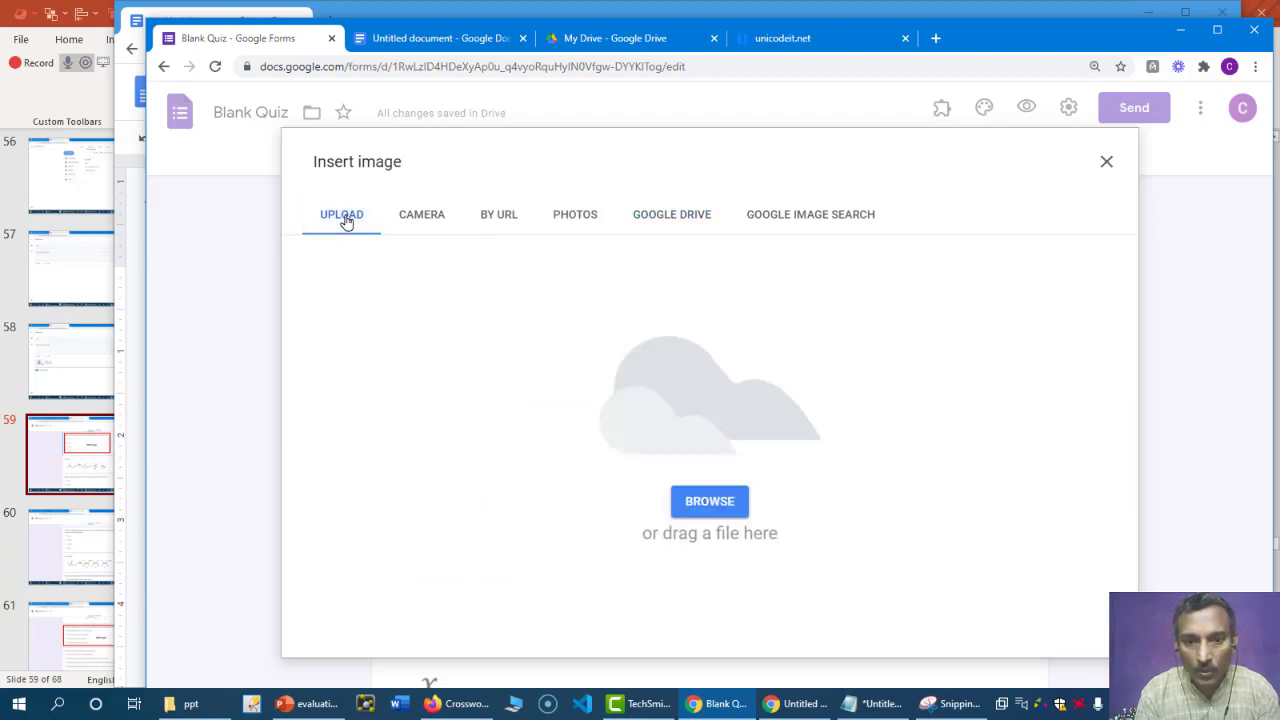
left_click(710, 505)
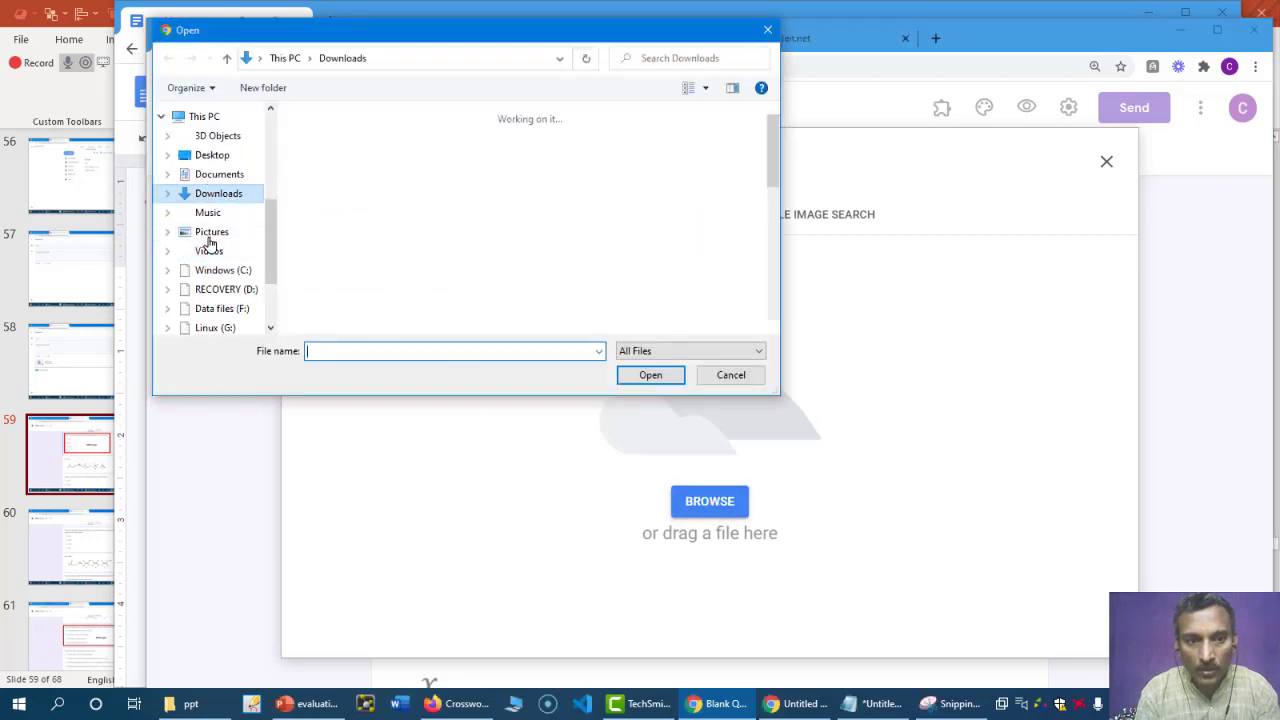
left_click(212, 236)
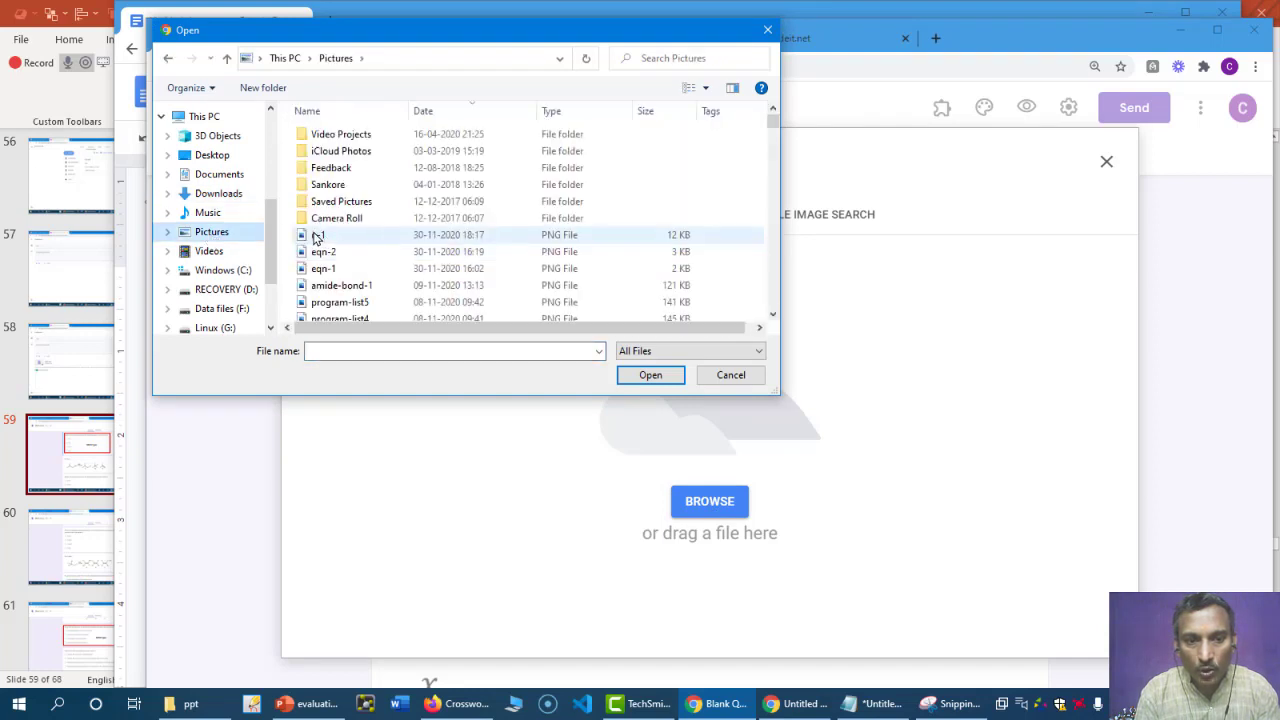
left_click(316, 237)
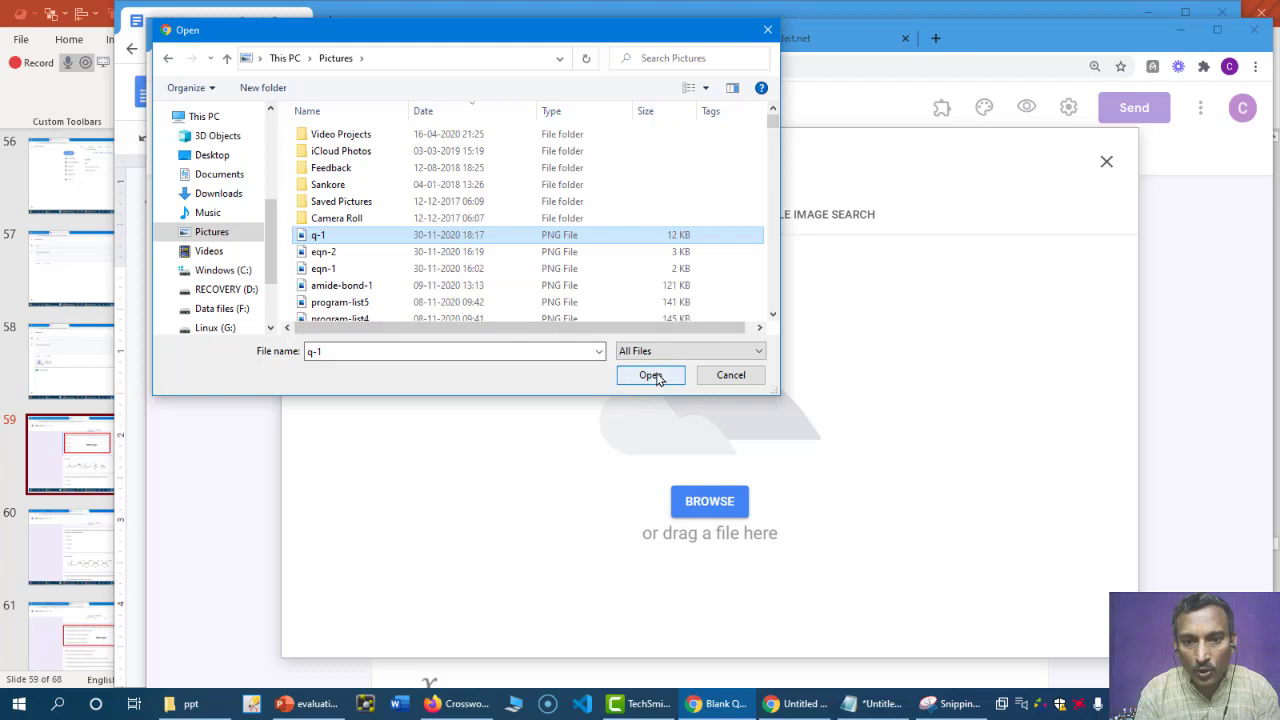
left_click(652, 375)
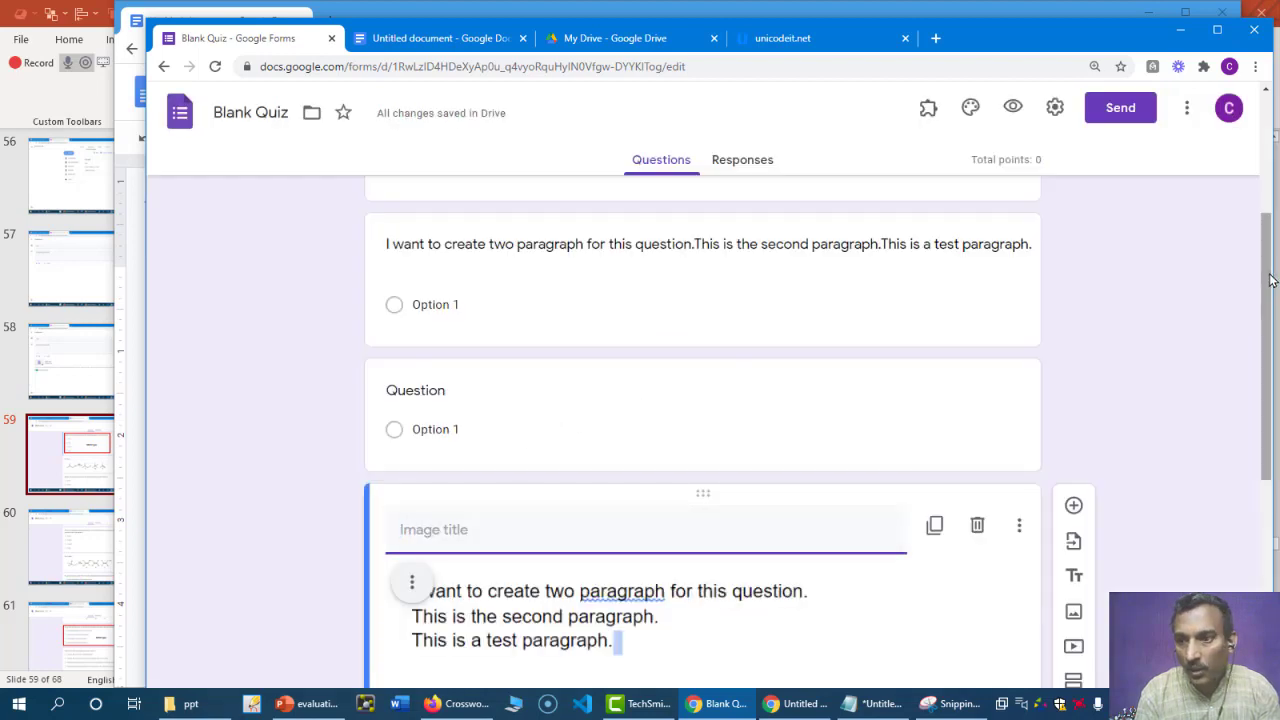
Step: Compare the inserted three-paragraph image with the question above that holds the same text pasted as one line
left_click_drag(1270, 278, 1270, 400)
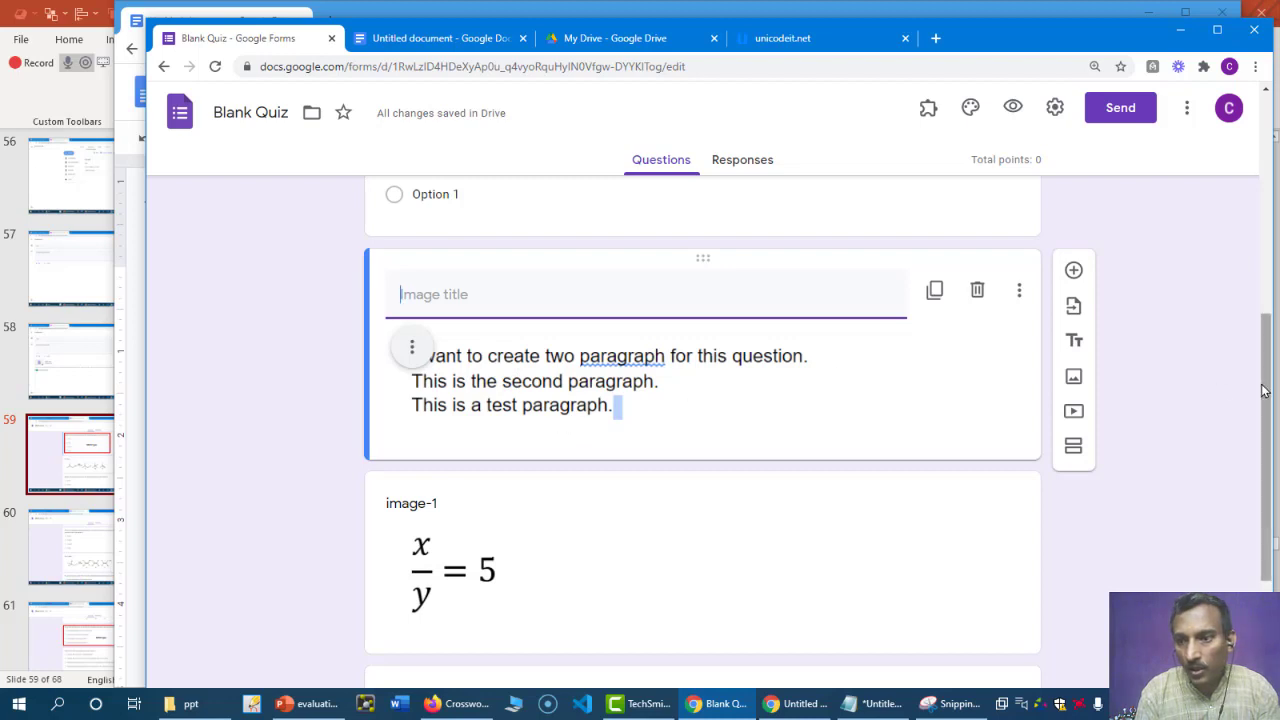
left_click_drag(1268, 395, 1245, 284)
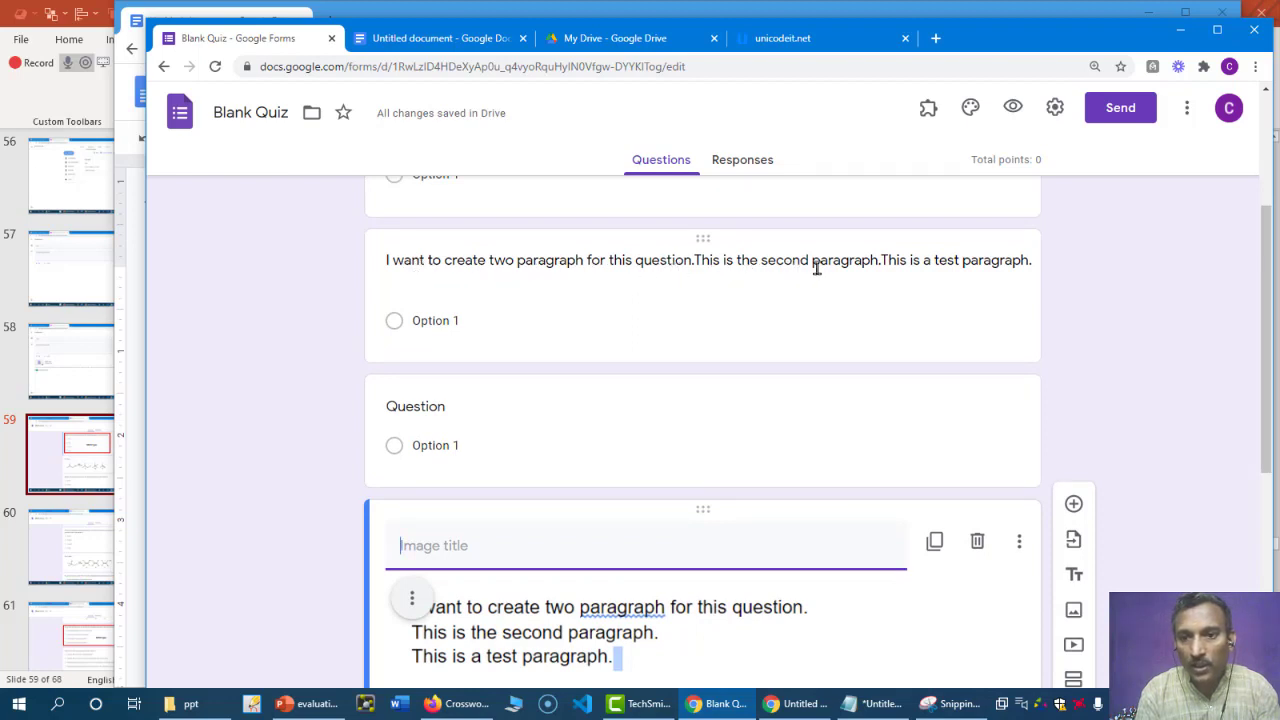
left_click_drag(1269, 232, 1257, 329)
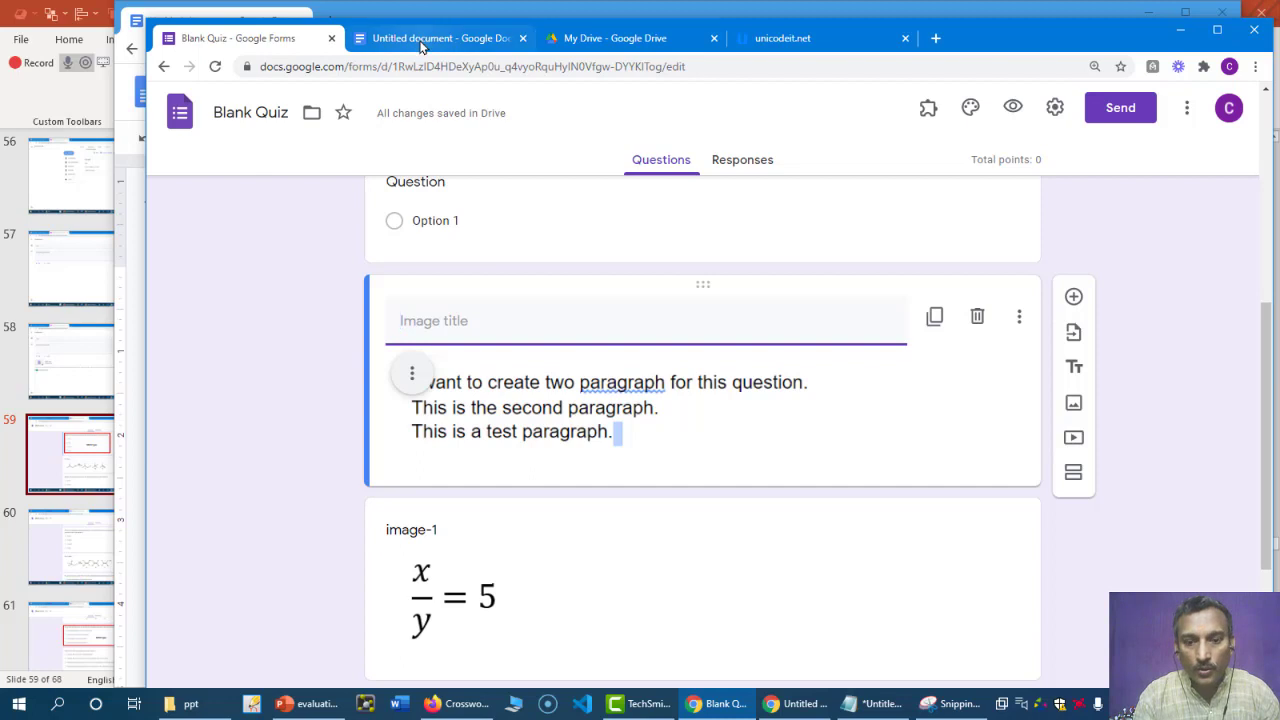
Step: Show the source document, minimize the document and form windows, and start the PowerPoint slide show from the MCQ type slide
left_click(830, 707)
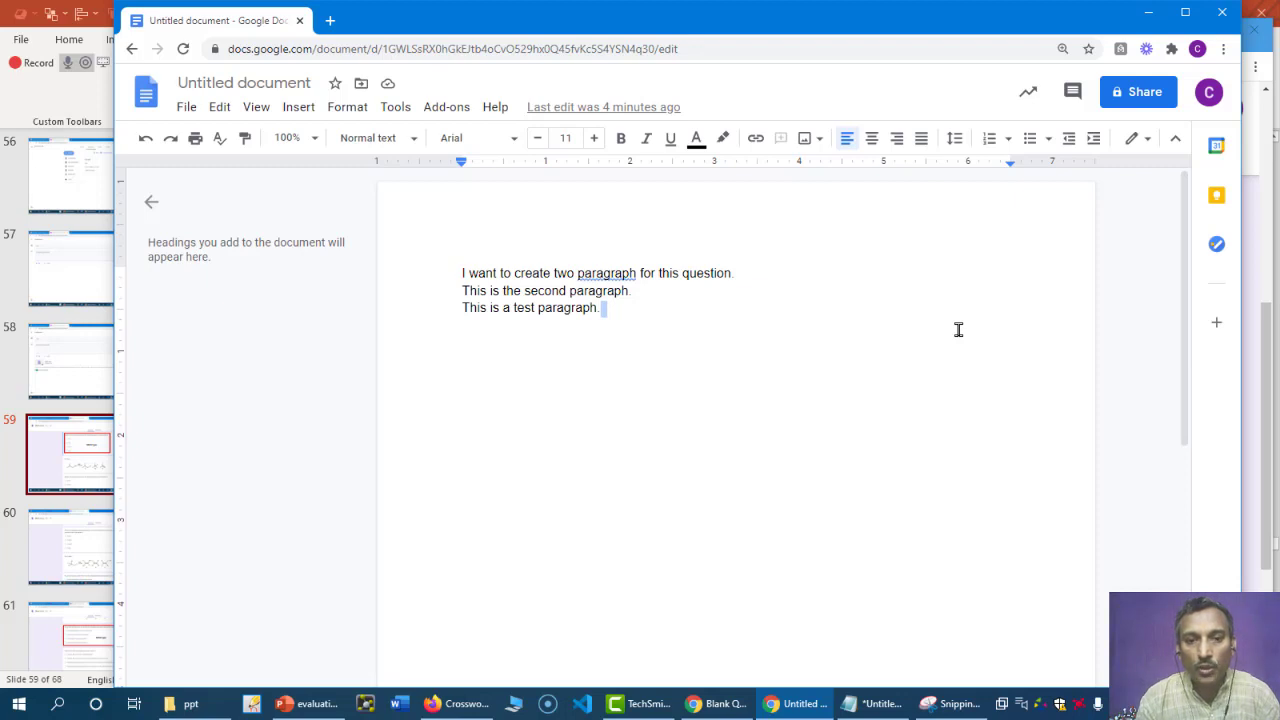
left_click(1149, 13)
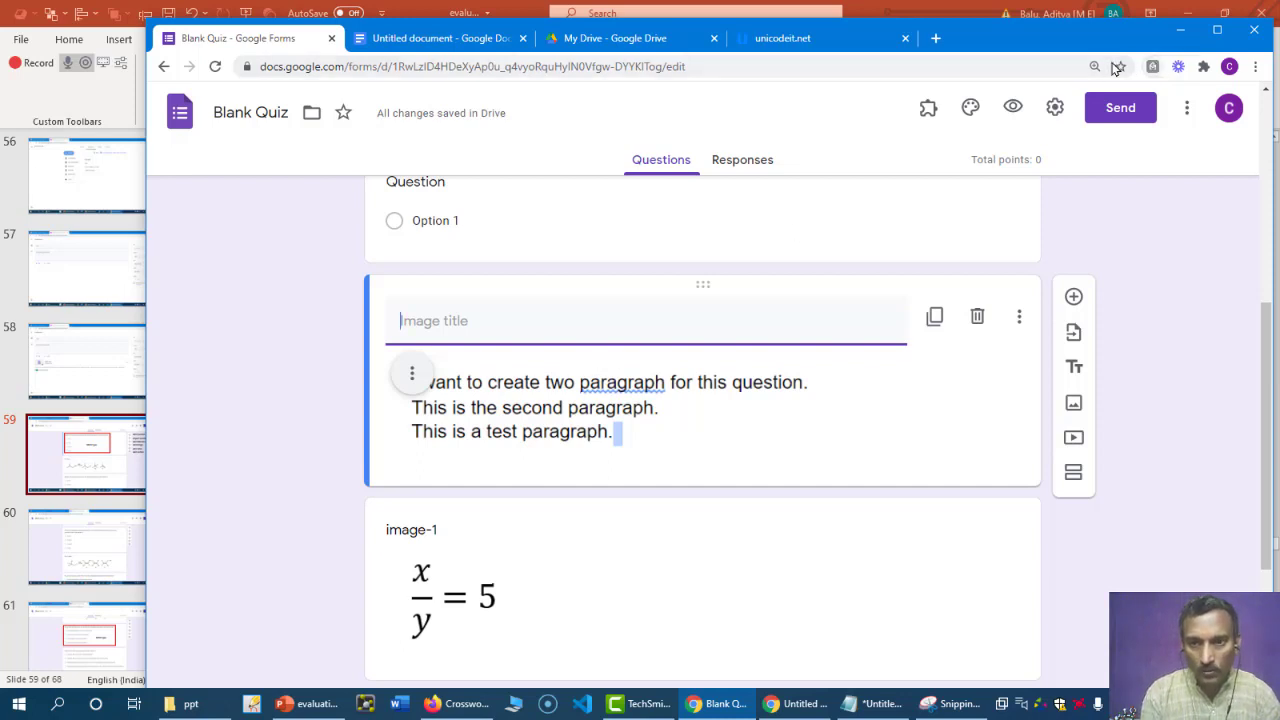
left_click(1182, 35)
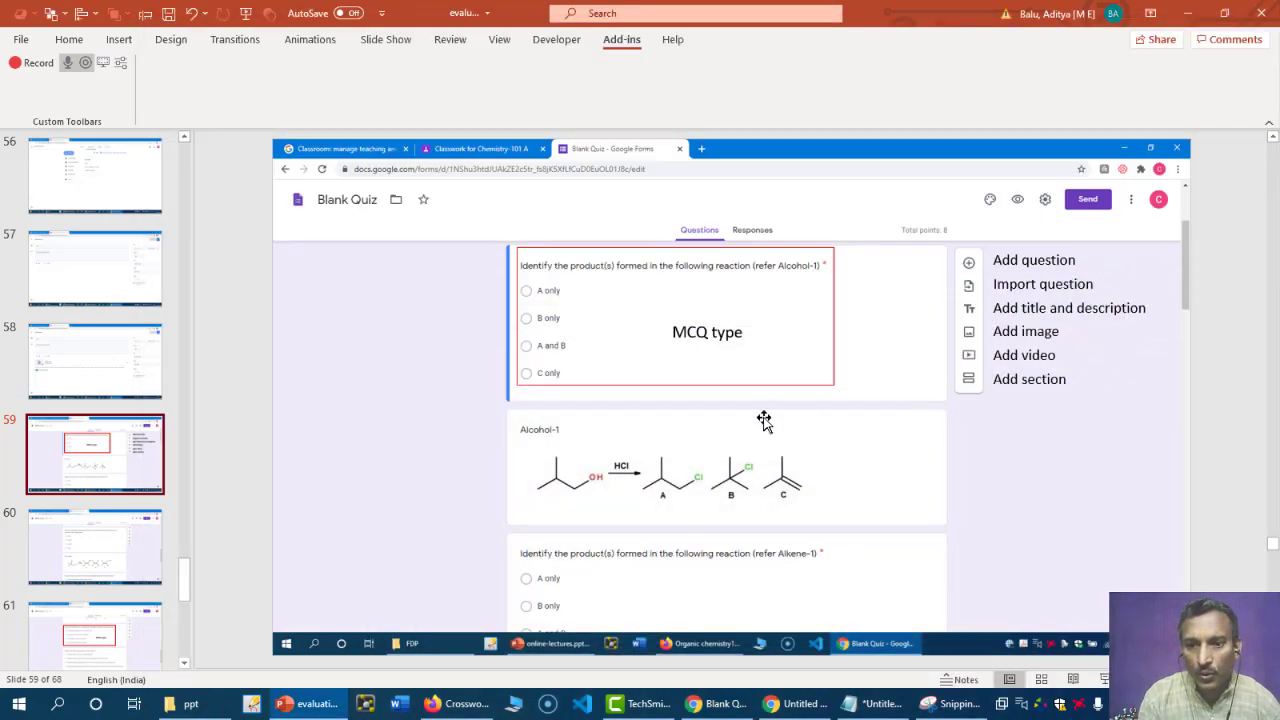
left_click(1104, 679)
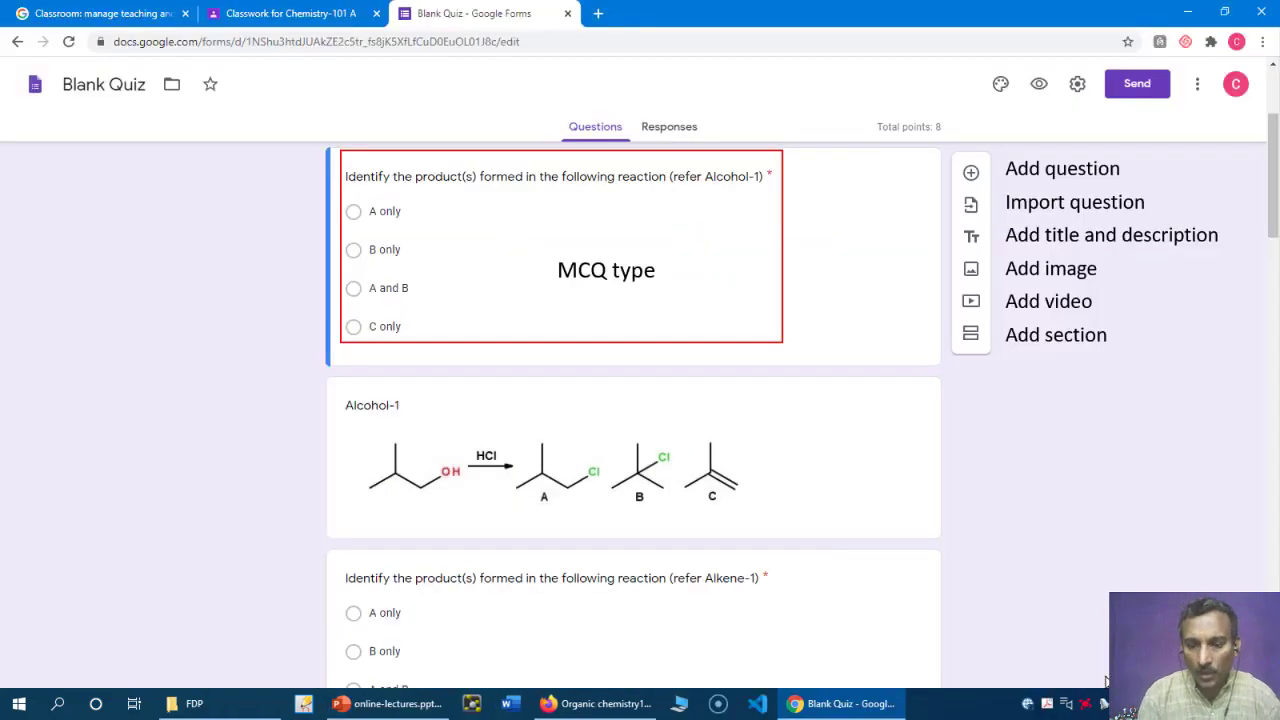
Step: Go through the slides with the MCQ and MSQ type questions, on to the limitations of online tools for evaluation
left_click(1106, 680)
left_click(1106, 680)
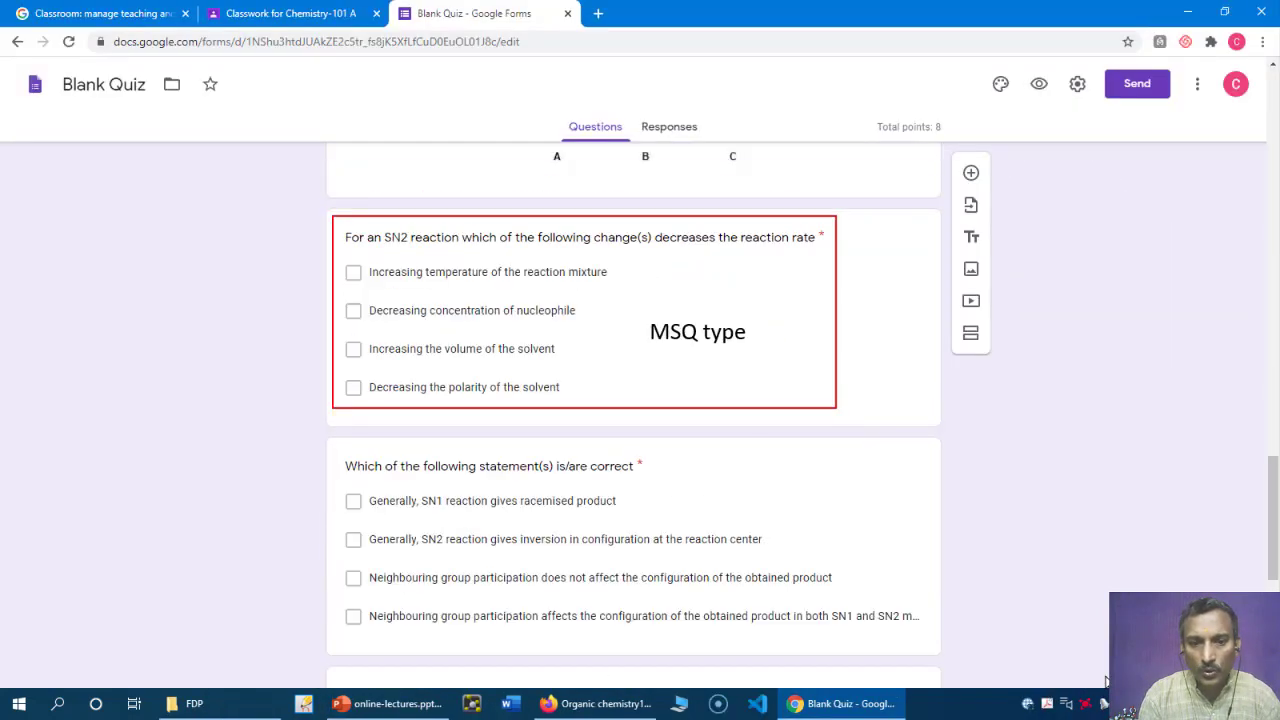
key("Left")
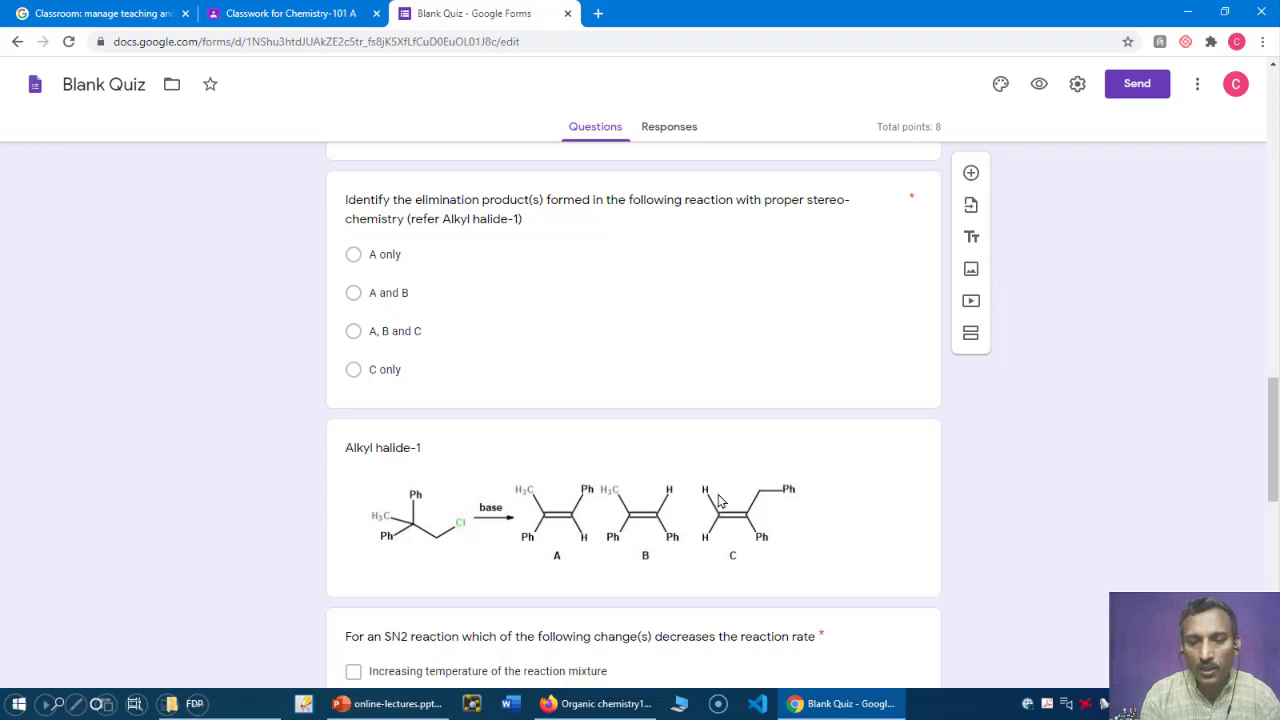
scroll(718, 500, "down", 4)
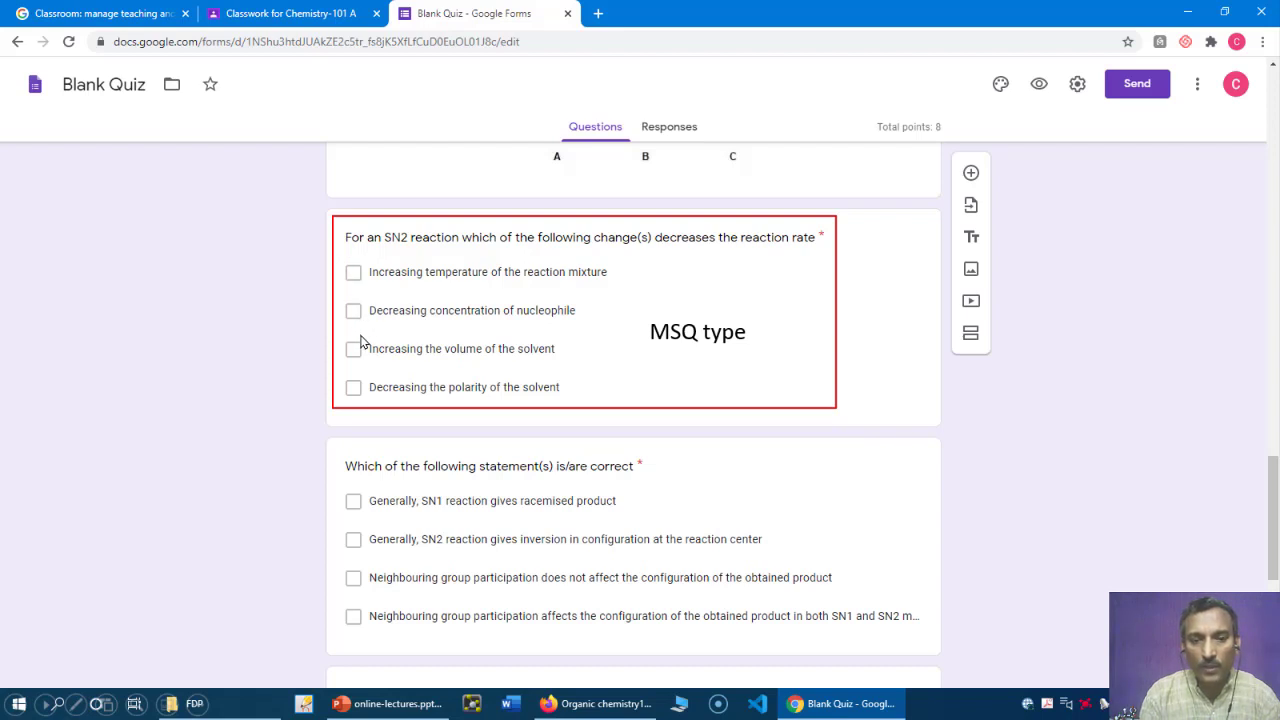
key("ctrl+shift+Tab")
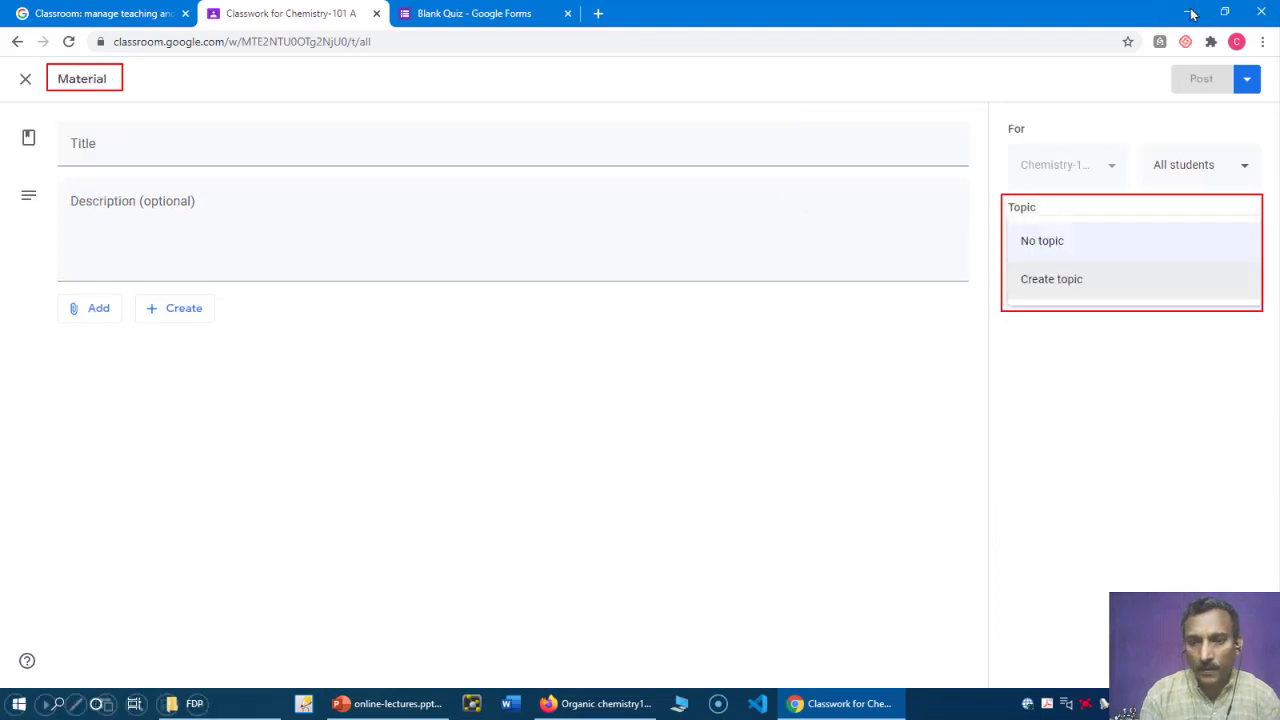
left_click(1191, 13)
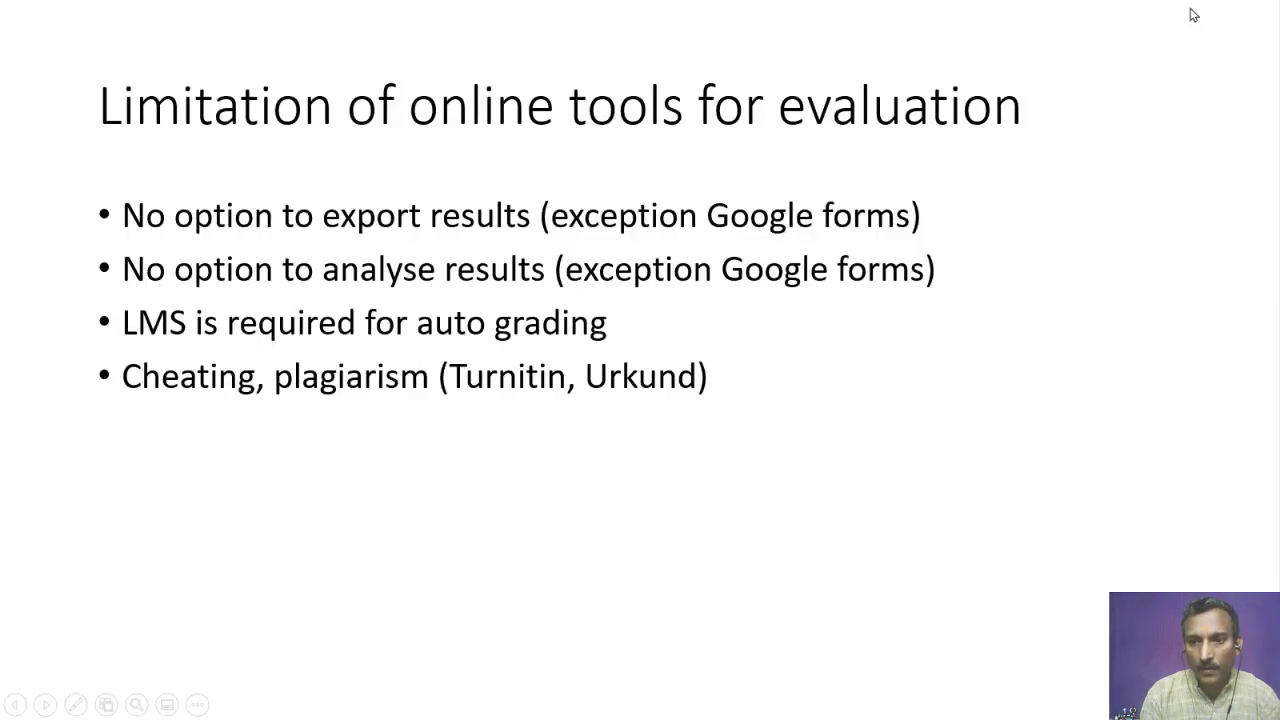